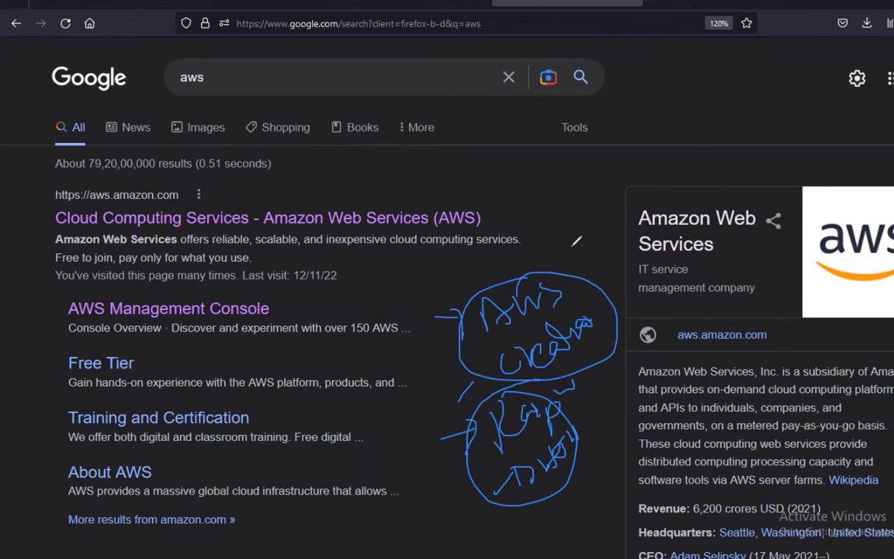
# Clear the pen scribbles, open the AWS site from the Google results, and go to console sign-in
pyautogui.press('Escape')
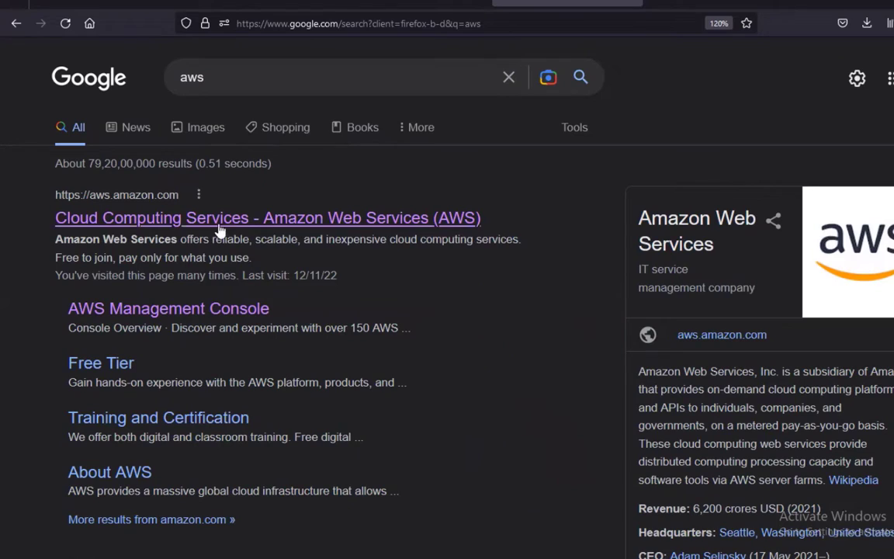
pyautogui.click(312, 224)
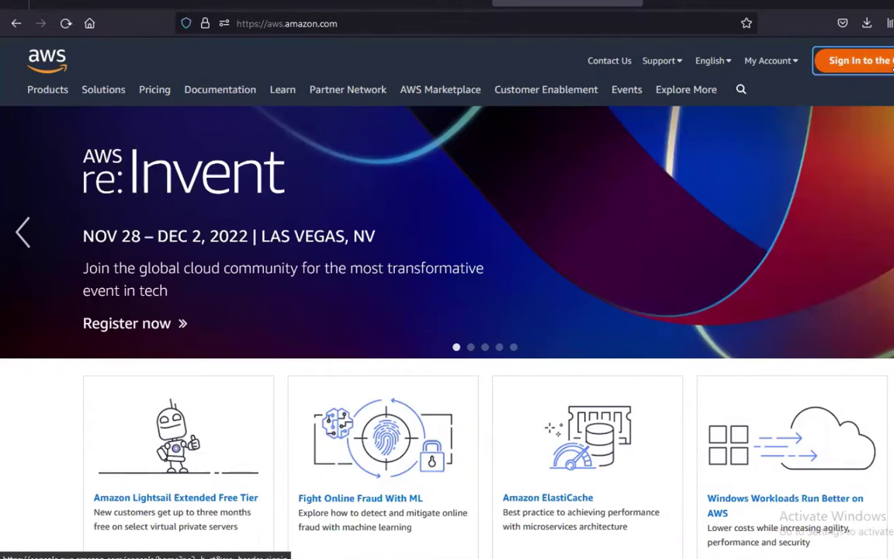
pyautogui.click(854, 60)
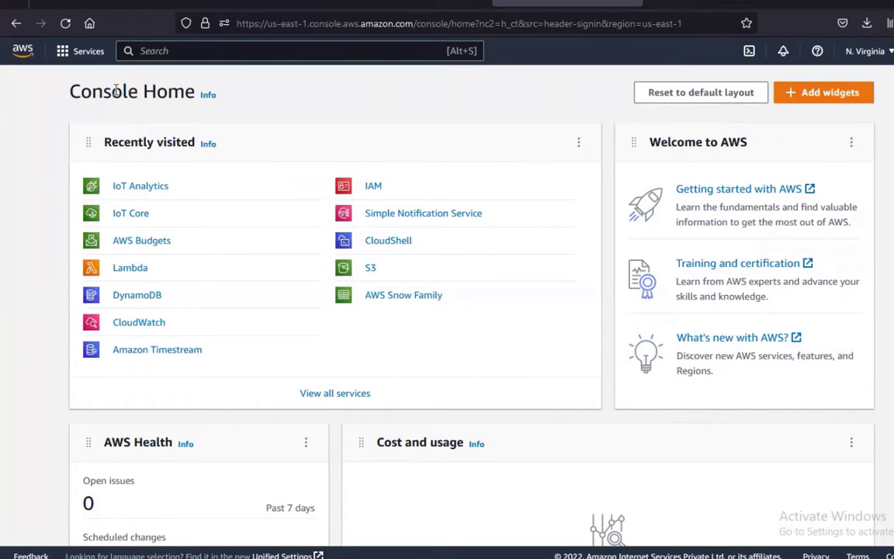
# Browse the Business Applications, Compute and Containers categories in the Services menu, then close it
pyautogui.click(78, 51)
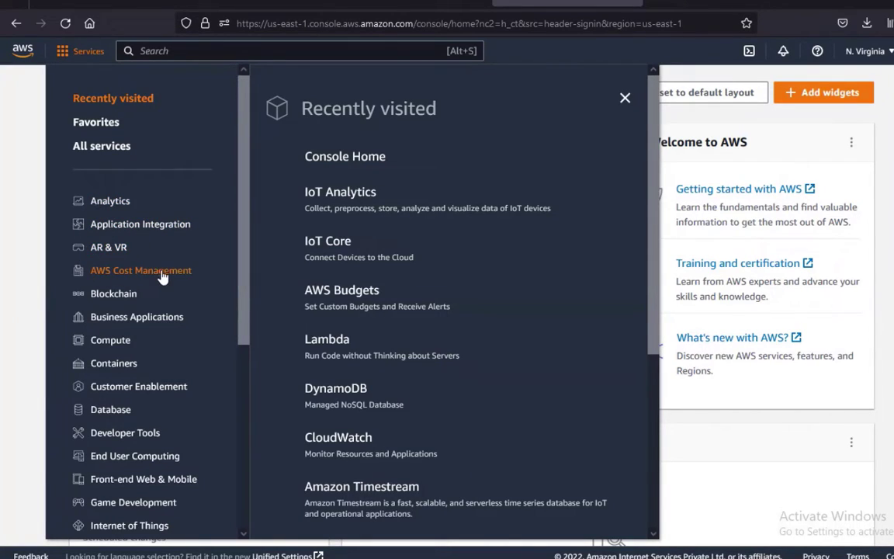
pyautogui.scroll(-2, 124, 264)
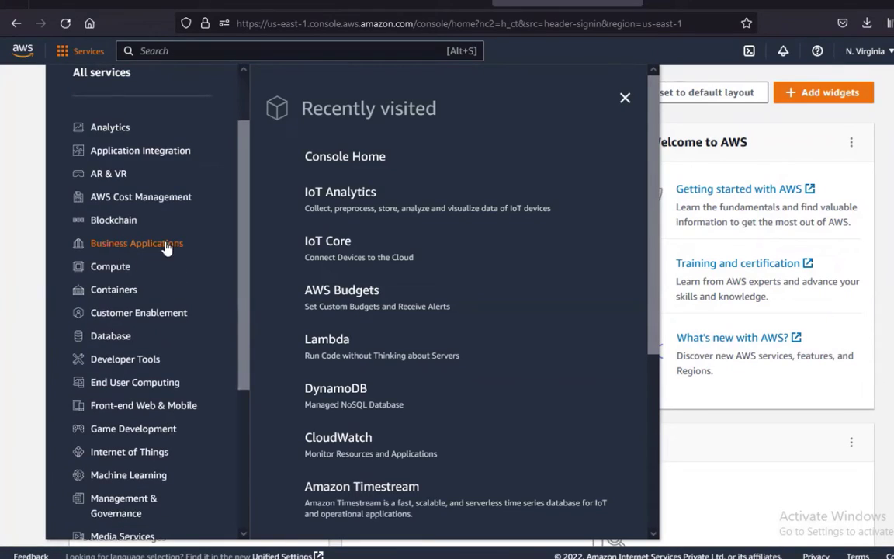
pyautogui.scroll(-3, 154, 299)
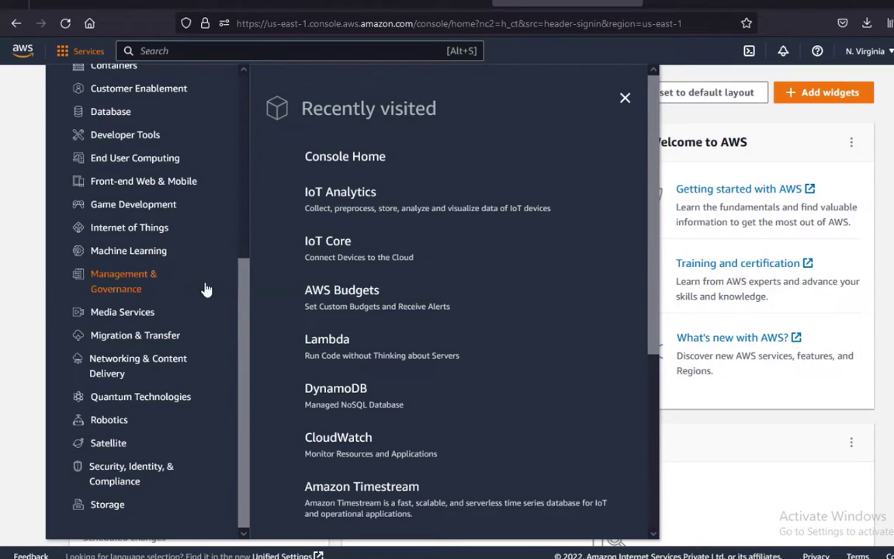
pyautogui.scroll(2, 194, 267)
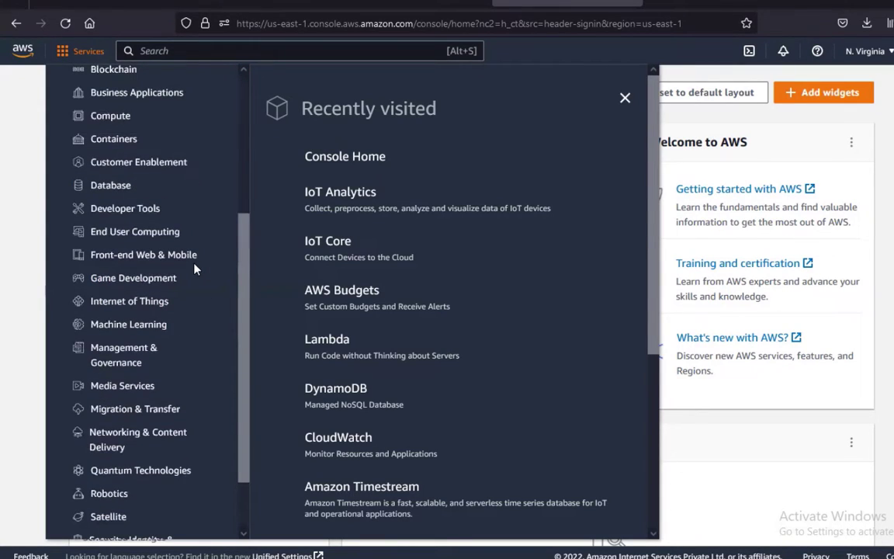
pyautogui.scroll(3, 194, 268)
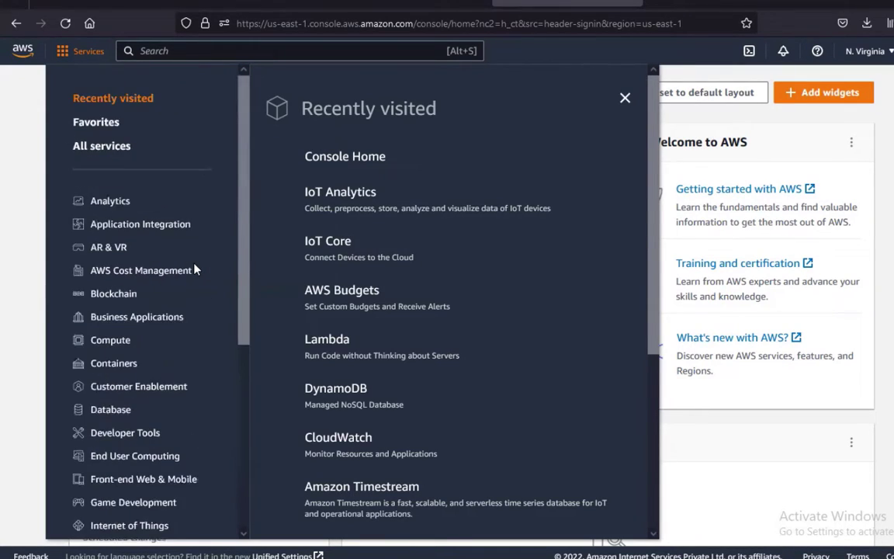
pyautogui.click(144, 318)
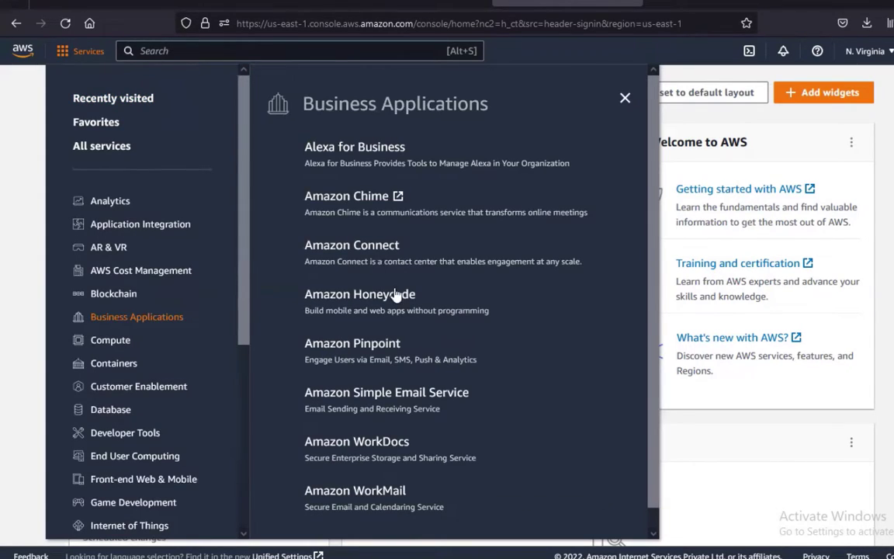
pyautogui.scroll(-1, 365, 350)
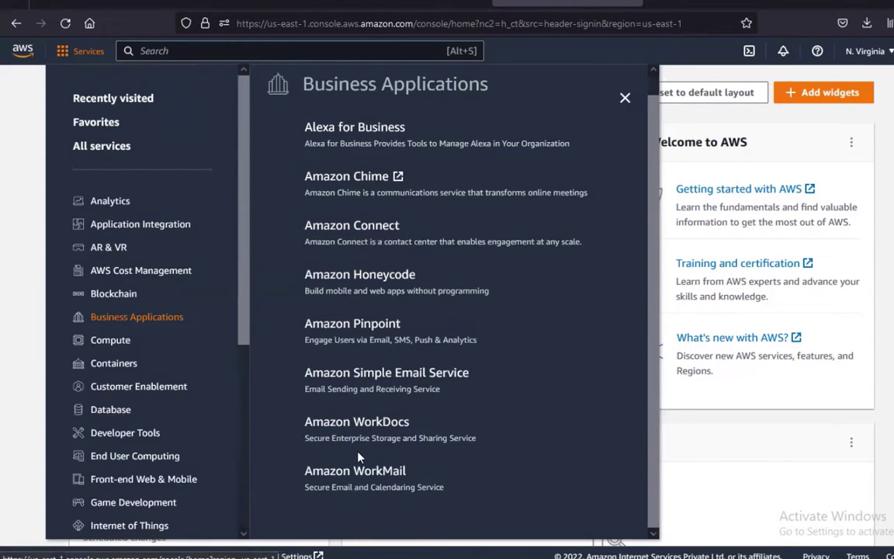
pyautogui.click(110, 340)
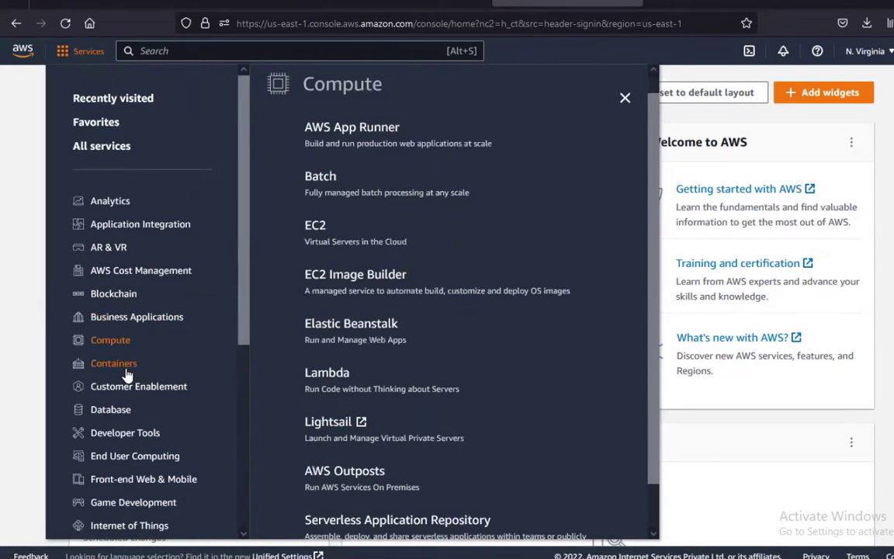
pyautogui.click(126, 369)
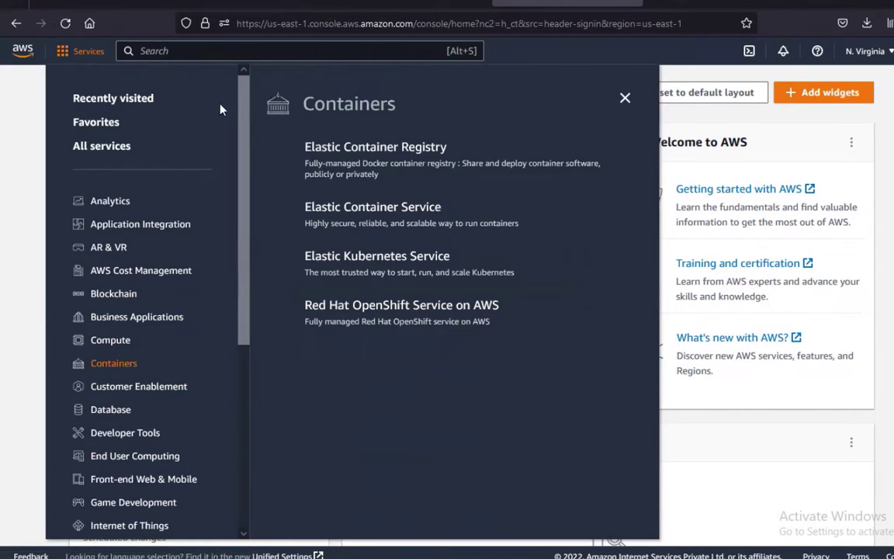
pyautogui.click(625, 97)
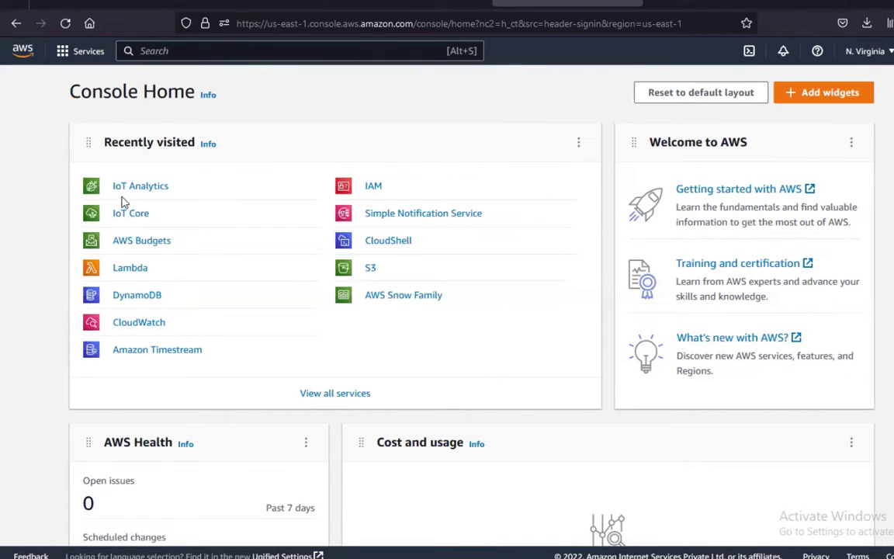
# Reopen the Services menu and show the Internet of Things services
pyautogui.click(78, 51)
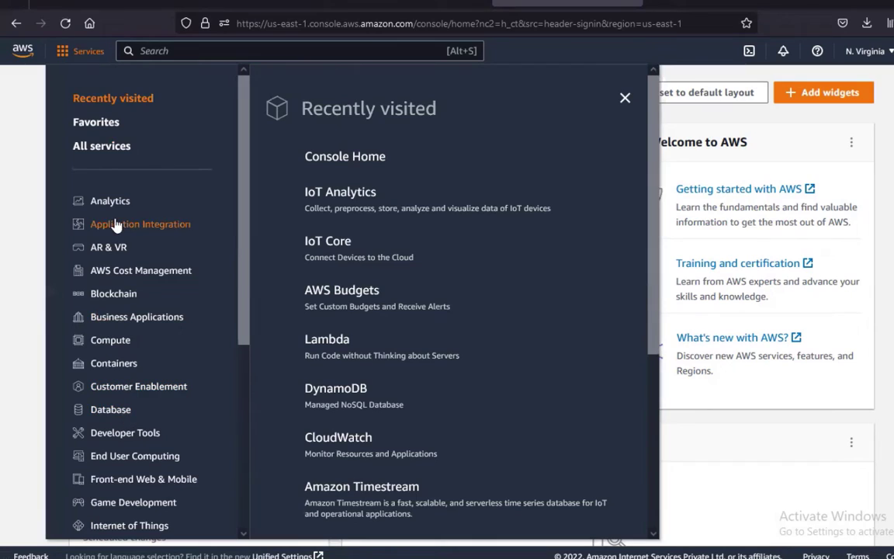
pyautogui.scroll(-3, 125, 334)
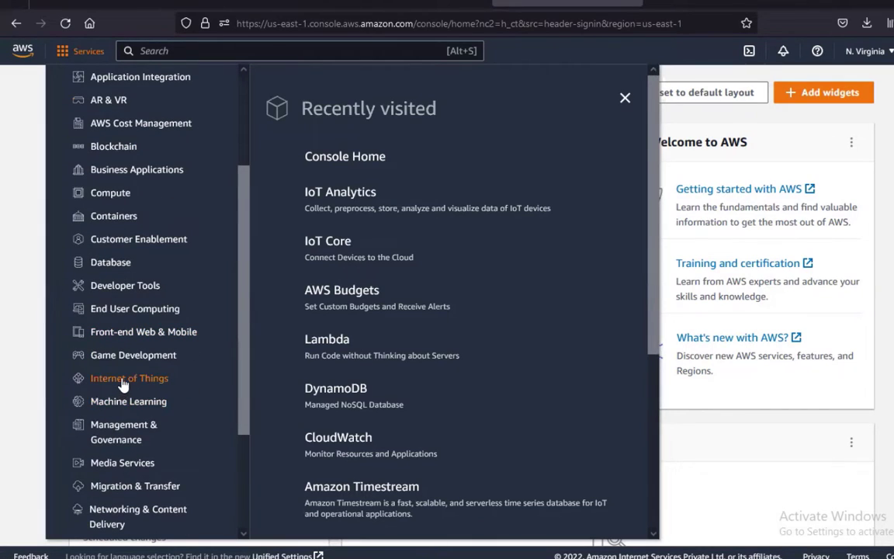
pyautogui.click(124, 378)
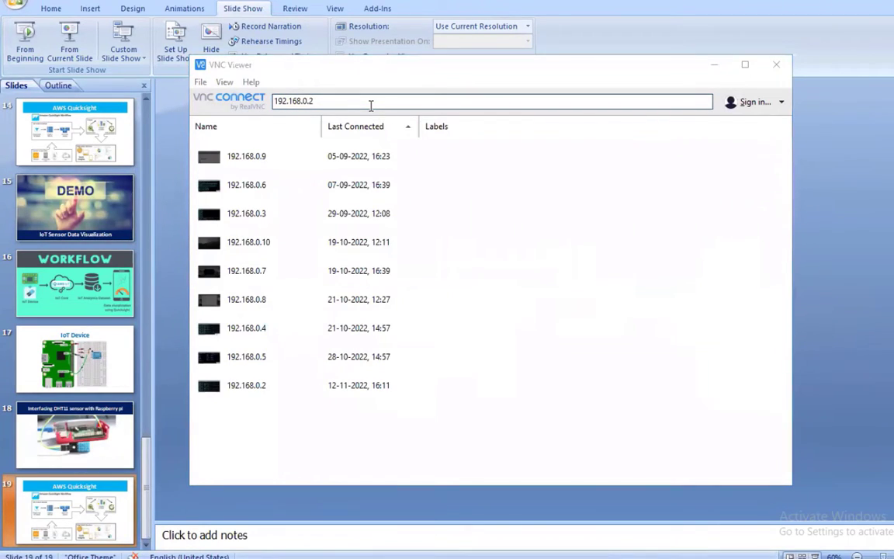
# Connect to the Raspberry Pi at 192.168.0.2 and log in with its password
pyautogui.press('Return')
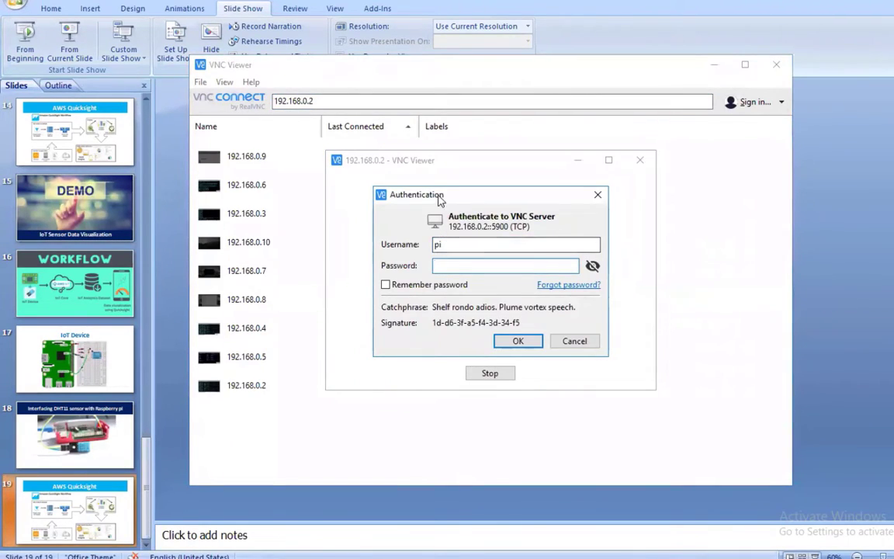
pyautogui.moveTo(453, 198); pyautogui.dragTo(538, 233)
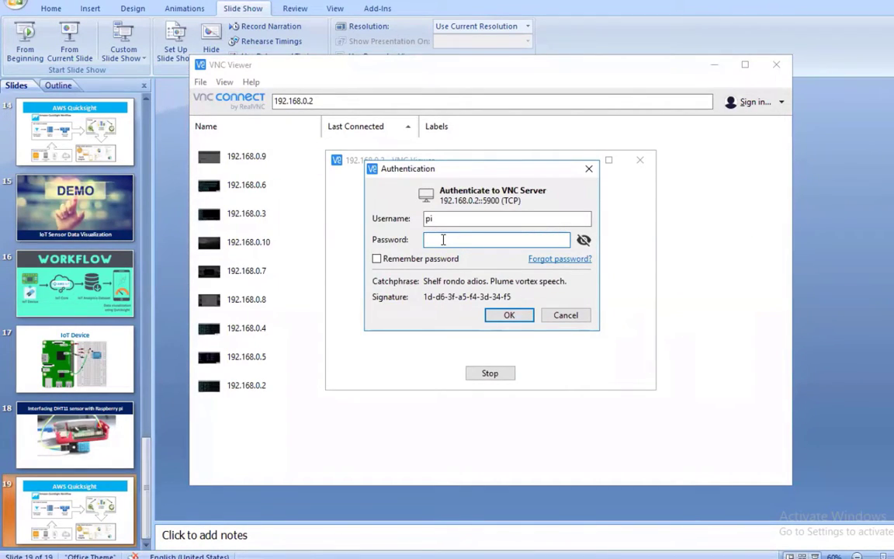
pyautogui.write('raspberry')
pyautogui.press('Return')
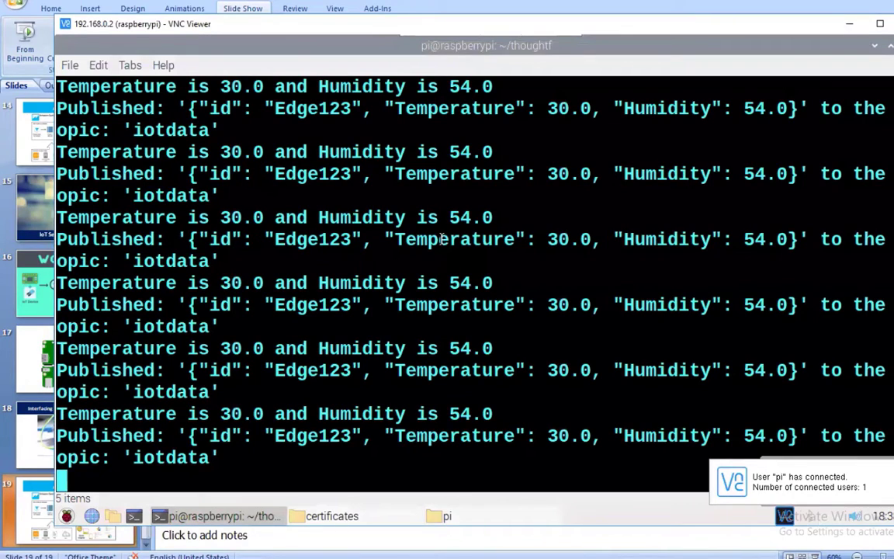
# Stop the sensor publishing script, close its terminal, and browse up to the thoughtf folder
pyautogui.hotkey('ctrl', 'c')
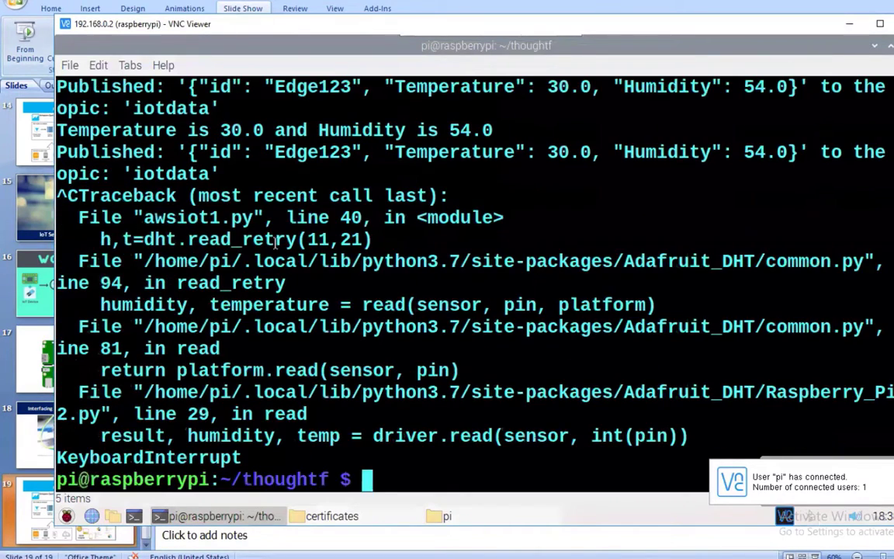
pyautogui.click(892, 45)
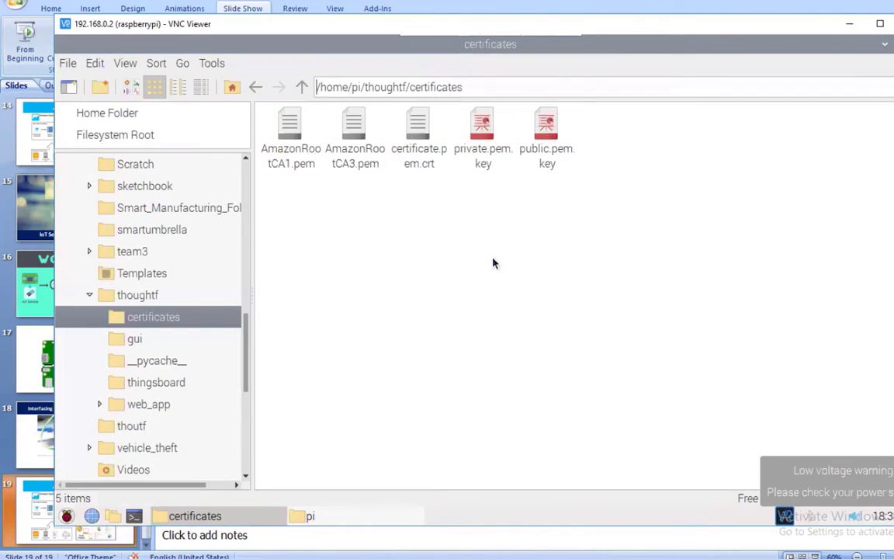
pyautogui.click(301, 86)
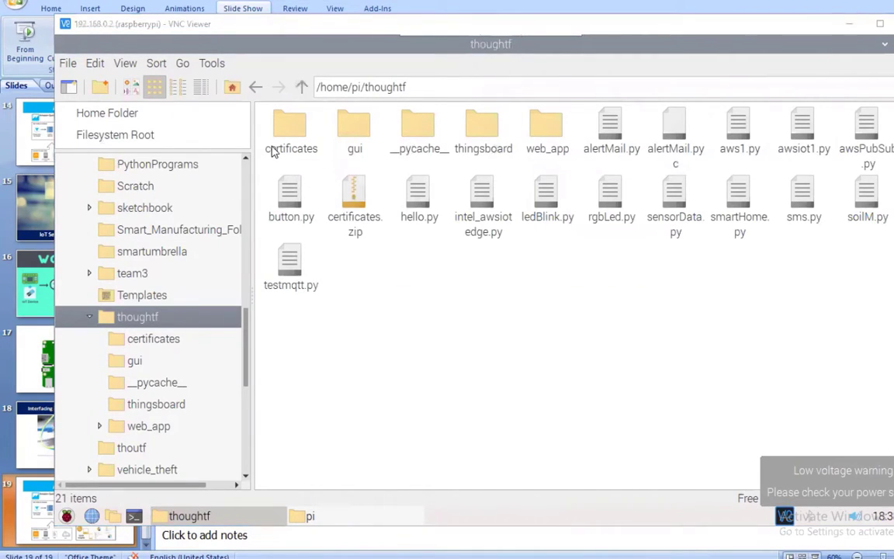
# In a new terminal, cd into thoughtf, list its files and point out awsiot1.py
pyautogui.click(134, 517)
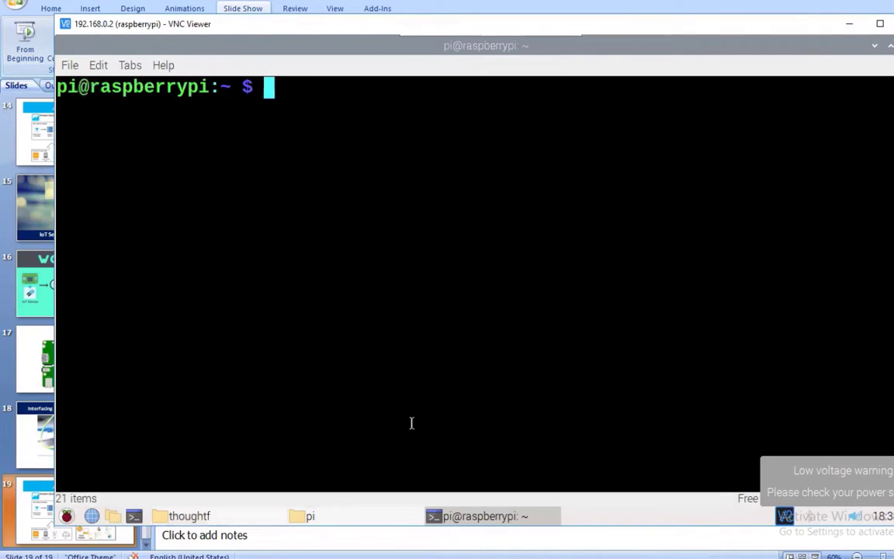
pyautogui.write('ls')
pyautogui.press('Return')
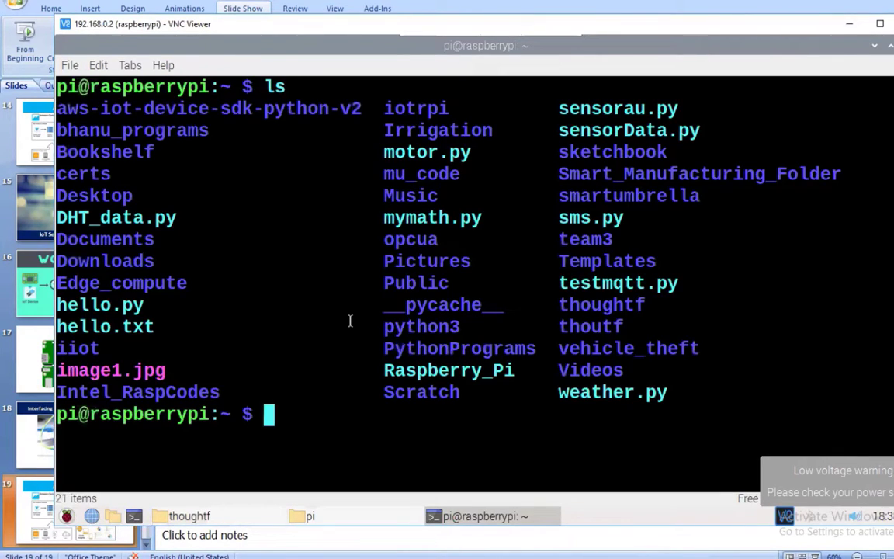
pyautogui.write('cd thou')
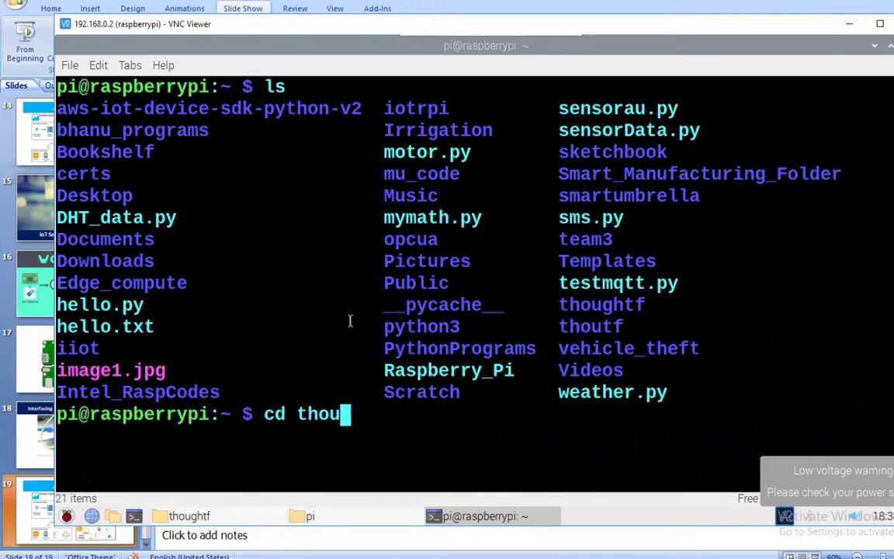
pyautogui.write('ghtf')
pyautogui.press('Return')
pyautogui.write('ls')
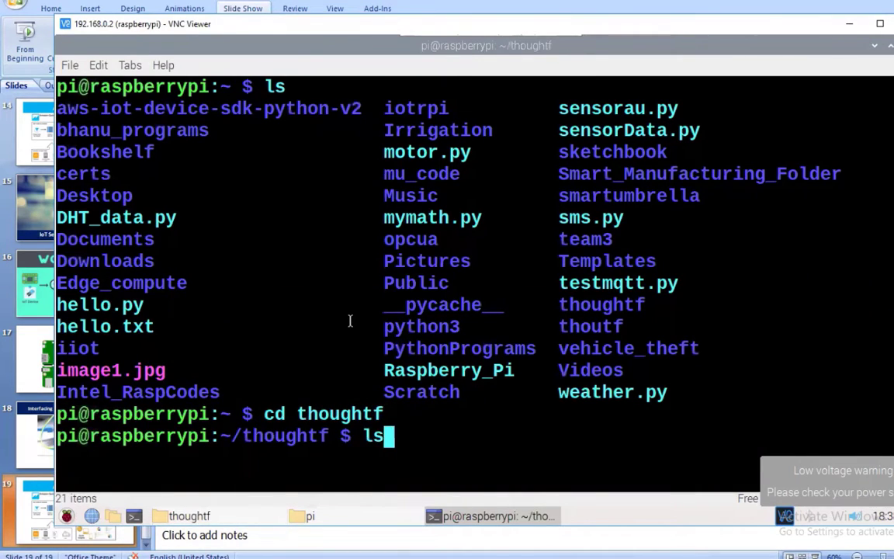
pyautogui.press('Return')
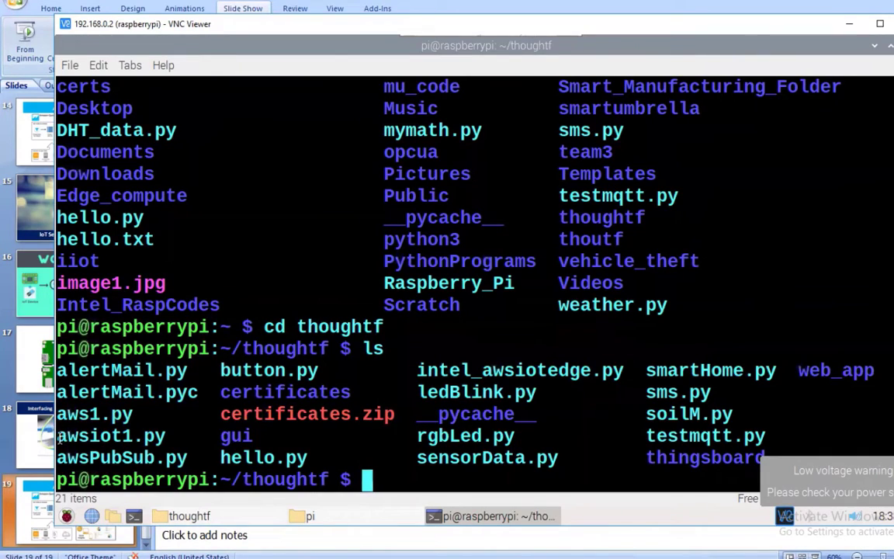
pyautogui.moveTo(58, 436); pyautogui.dragTo(183, 430)
pyautogui.click(160, 432)
# Rearrange the windows so the terminal sits back over the file manager
pyautogui.moveTo(112, 37); pyautogui.dragTo(109, 28)
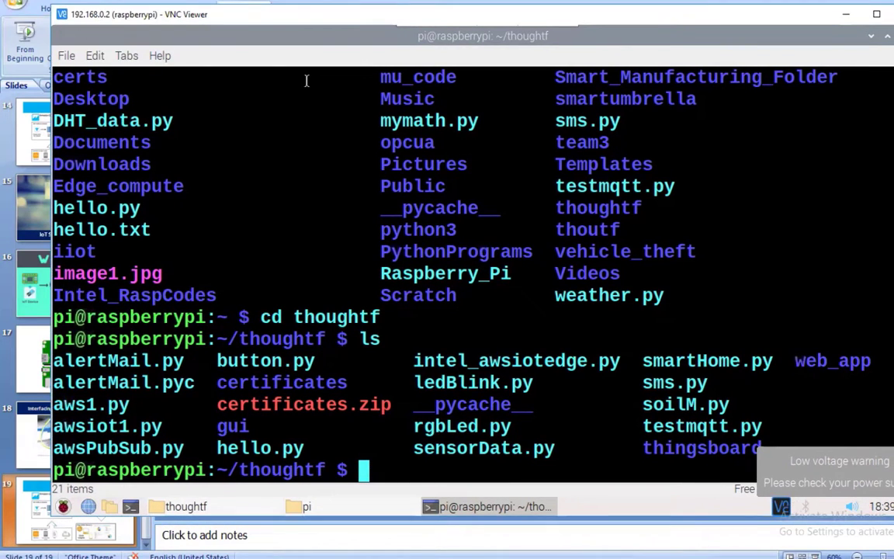
pyautogui.moveTo(263, 39); pyautogui.dragTo(318, 53)
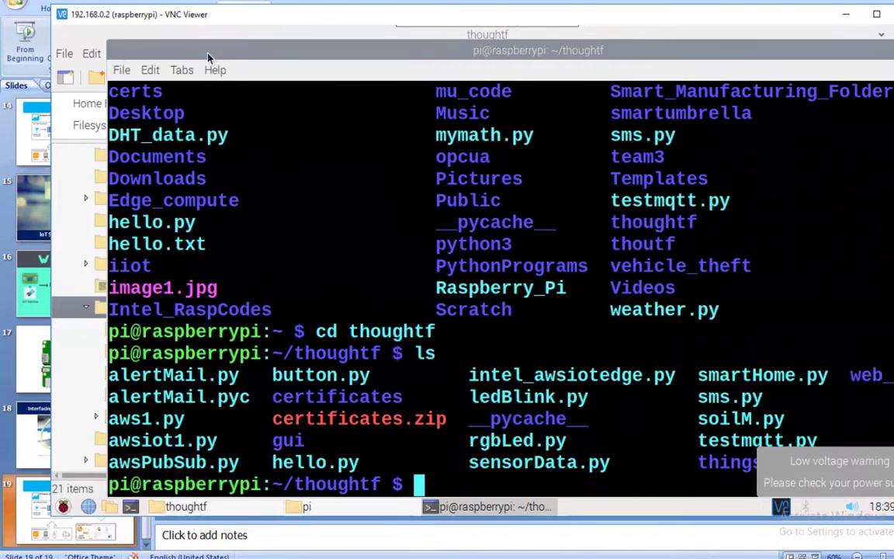
pyautogui.moveTo(178, 70); pyautogui.dragTo(155, 38)
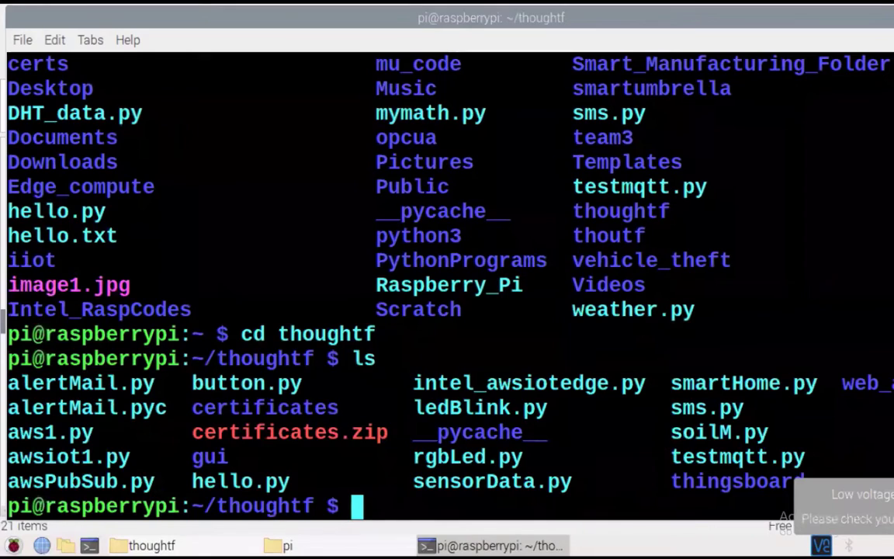
# Minimize the terminal and thoughtf window, close the home folder window, then restore the terminal
pyautogui.click(893, 17)
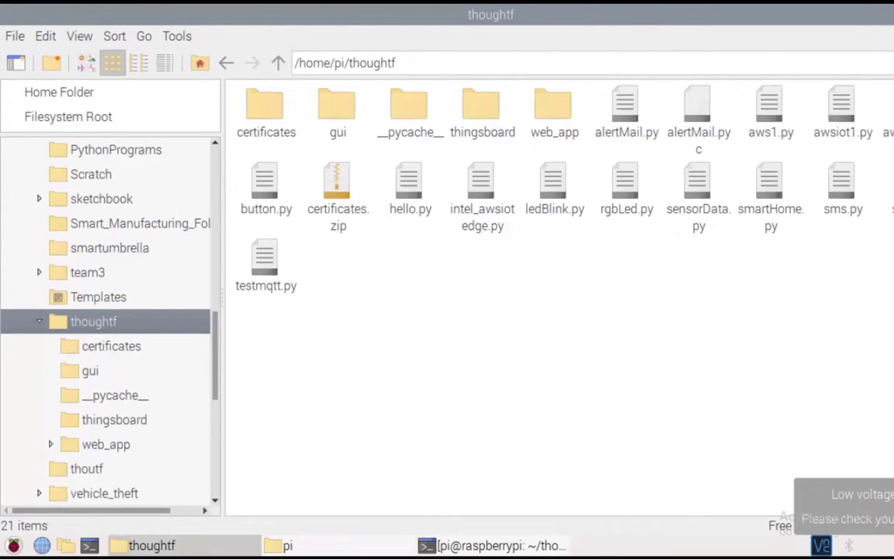
pyautogui.click(892, 17)
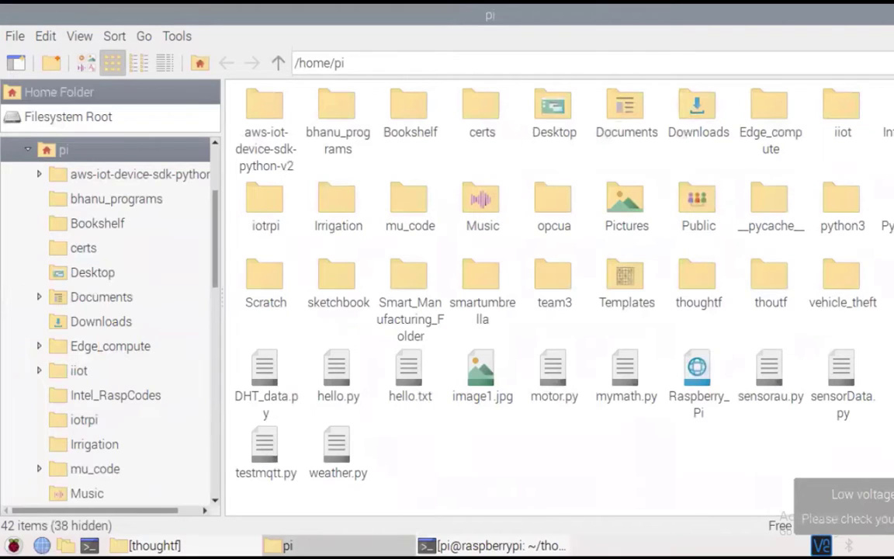
pyautogui.click(893, 16)
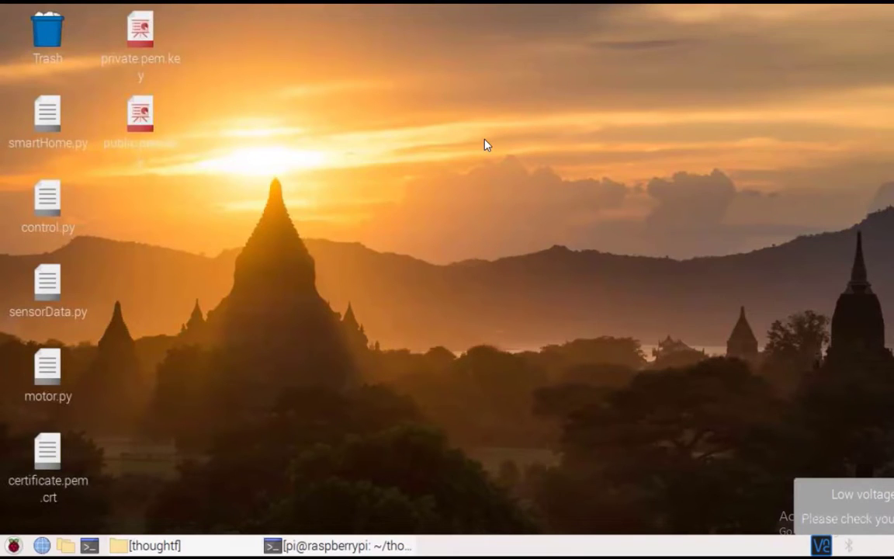
pyautogui.click(338, 548)
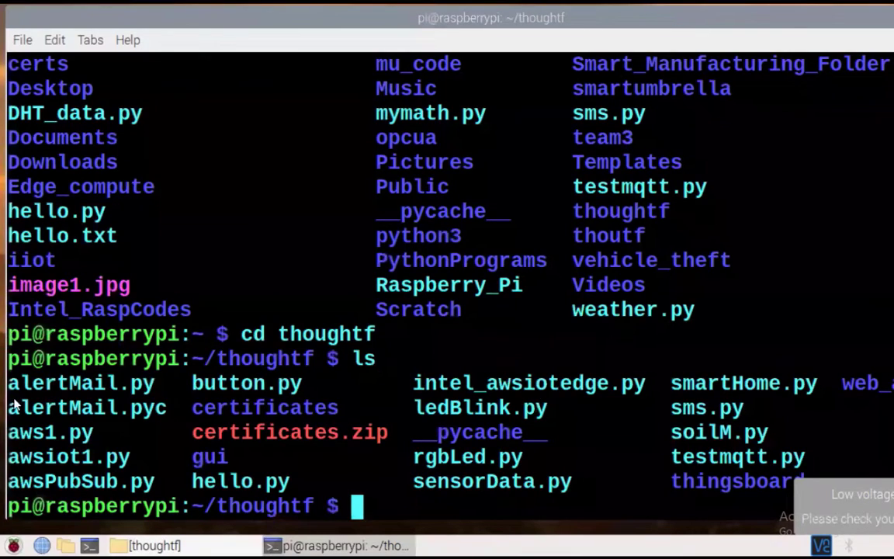
# Handwrite a device label with arrows and a 'Create Device' note over the terminal
pyautogui.moveTo(165, 149)
pyautogui.mouseDown()
pyautogui.moveTo(208, 158)
pyautogui.moveTo(221, 122)
pyautogui.moveTo(296, 139)
pyautogui.mouseUp()
pyautogui.moveTo(231, 204)
pyautogui.mouseDown()
pyautogui.moveTo(240, 224)
pyautogui.moveTo(249, 215)
pyautogui.mouseUp()
pyautogui.moveTo(235, 276)
pyautogui.mouseDown()
pyautogui.moveTo(261, 250)
pyautogui.moveTo(268, 208)
pyautogui.moveTo(311, 193)
pyautogui.moveTo(341, 206)
pyautogui.moveTo(339, 181)
pyautogui.mouseUp()
pyautogui.moveTo(693, 155)
pyautogui.mouseDown()
pyautogui.moveTo(779, 147)
pyautogui.moveTo(843, 116)
pyautogui.mouseUp()
pyautogui.moveTo(770, 169); pyautogui.dragTo(795, 200)
pyautogui.moveTo(778, 167)
pyautogui.mouseDown()
pyautogui.moveTo(794, 200)
pyautogui.moveTo(815, 191)
pyautogui.mouseUp()
pyautogui.moveTo(819, 172); pyautogui.dragTo(869, 159)
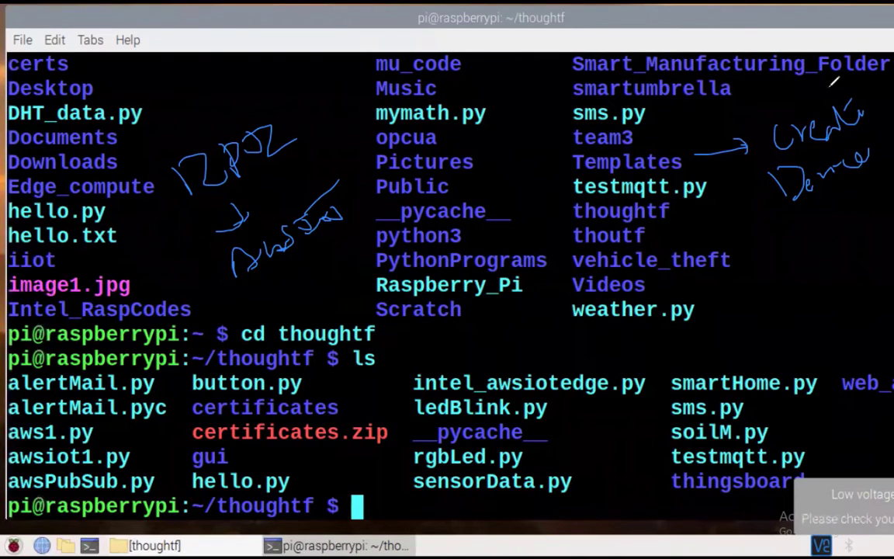
# Circle the note, add an arrow to handwritten Certificates and public key notes, then switch to Firefox
pyautogui.moveTo(815, 91)
pyautogui.mouseDown()
pyautogui.moveTo(756, 179)
pyautogui.moveTo(821, 91)
pyautogui.mouseUp()
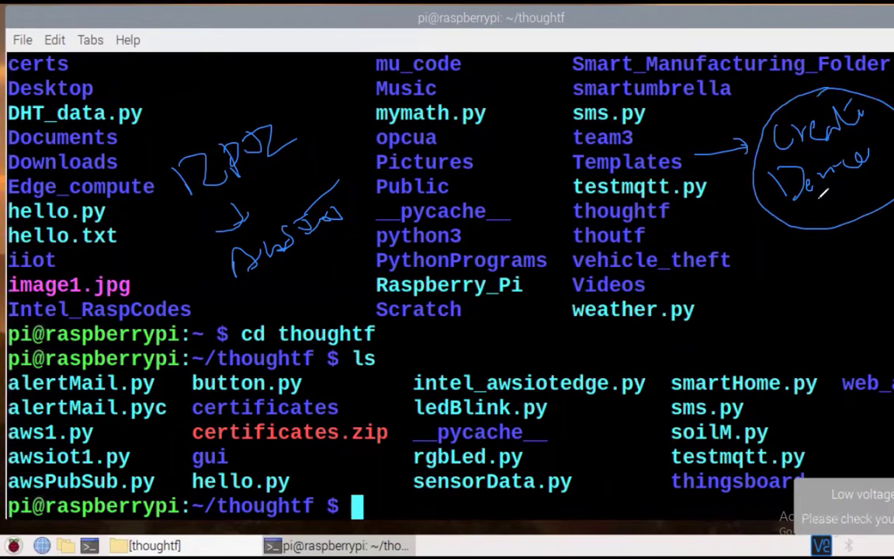
pyautogui.moveTo(811, 203)
pyautogui.mouseDown()
pyautogui.moveTo(815, 268)
pyautogui.moveTo(845, 248)
pyautogui.mouseUp()
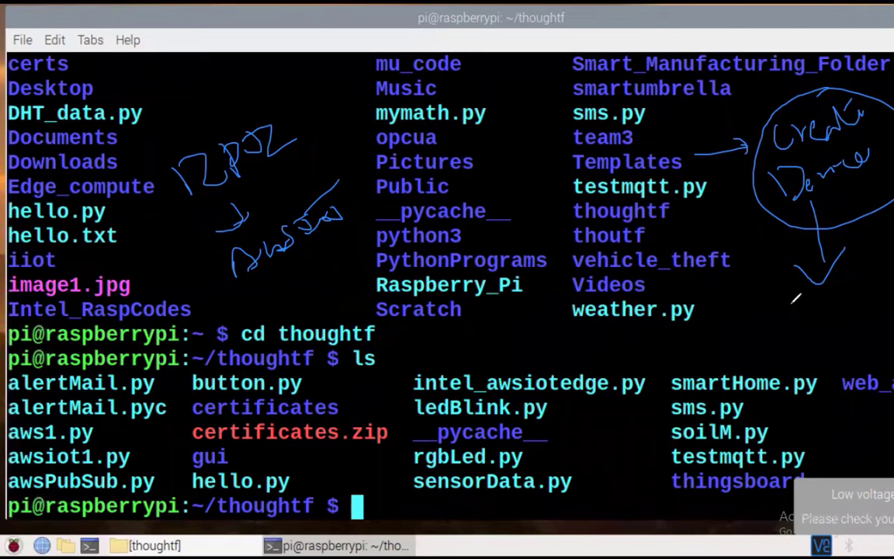
pyautogui.moveTo(789, 302); pyautogui.dragTo(795, 327)
pyautogui.moveTo(799, 314)
pyautogui.mouseDown()
pyautogui.moveTo(812, 309)
pyautogui.moveTo(820, 320)
pyautogui.mouseUp()
pyautogui.moveTo(822, 303)
pyautogui.mouseDown()
pyautogui.moveTo(842, 312)
pyautogui.moveTo(887, 300)
pyautogui.mouseUp()
pyautogui.moveTo(830, 358)
pyautogui.mouseDown()
pyautogui.moveTo(846, 383)
pyautogui.moveTo(857, 356)
pyautogui.moveTo(893, 340)
pyautogui.mouseUp()
pyautogui.moveTo(838, 262)
pyautogui.mouseDown()
pyautogui.moveTo(726, 293)
pyautogui.moveTo(823, 385)
pyautogui.moveTo(877, 255)
pyautogui.mouseUp()
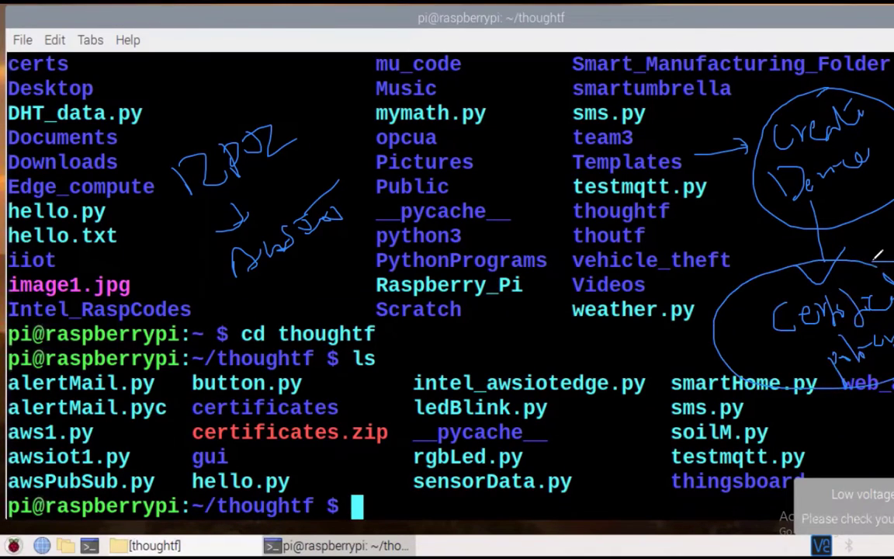
pyautogui.moveTo(819, 107)
pyautogui.mouseDown()
pyautogui.moveTo(786, 115)
pyautogui.moveTo(868, 185)
pyautogui.moveTo(808, 108)
pyautogui.mouseUp()
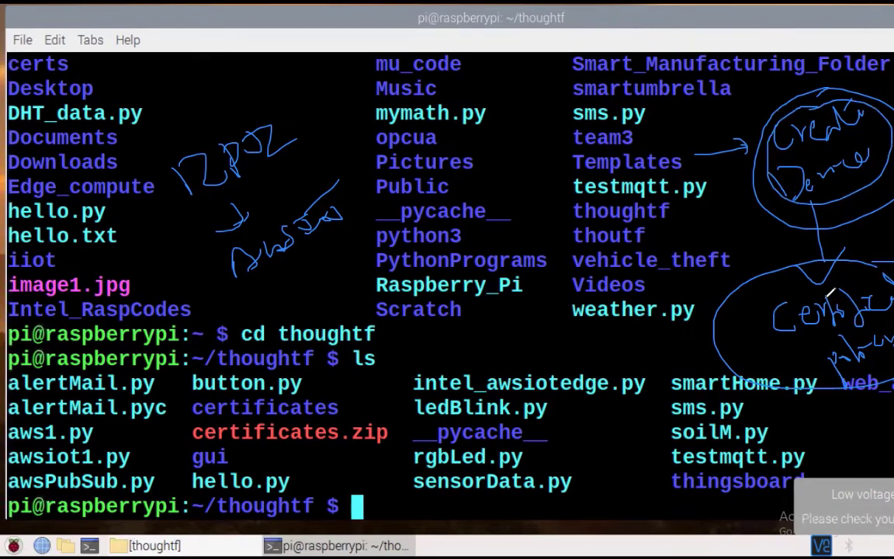
pyautogui.moveTo(856, 274); pyautogui.dragTo(889, 299)
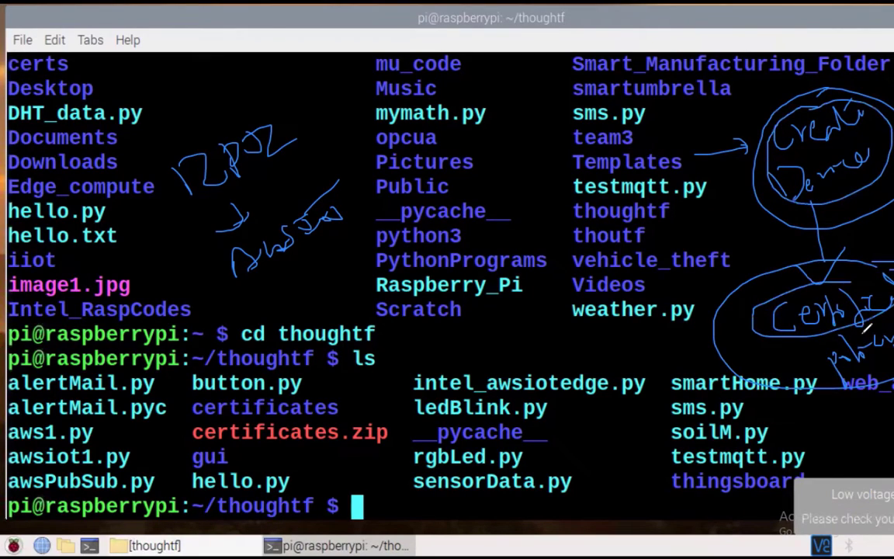
pyautogui.moveTo(863, 334)
pyautogui.mouseDown()
pyautogui.moveTo(893, 364)
pyautogui.moveTo(852, 326)
pyautogui.mouseUp()
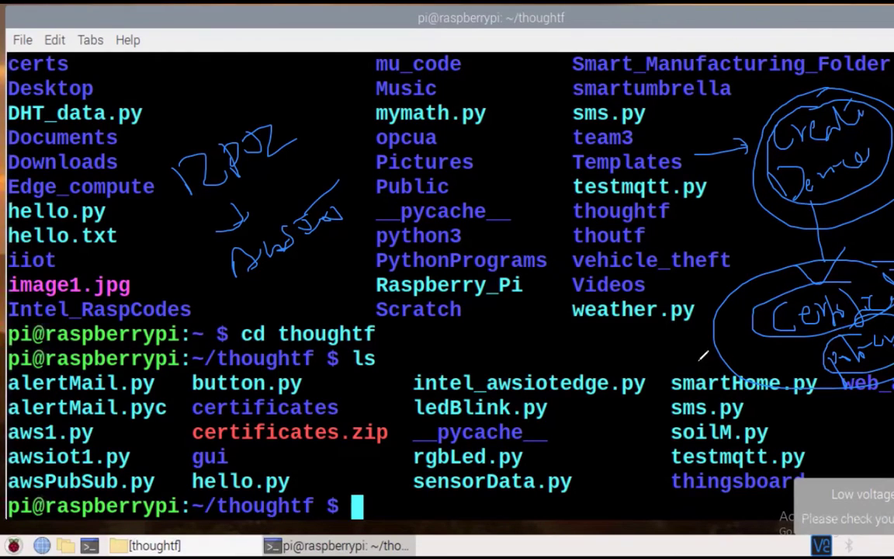
pyautogui.moveTo(725, 338)
pyautogui.mouseDown()
pyautogui.moveTo(636, 404)
pyautogui.moveTo(675, 399)
pyautogui.mouseUp()
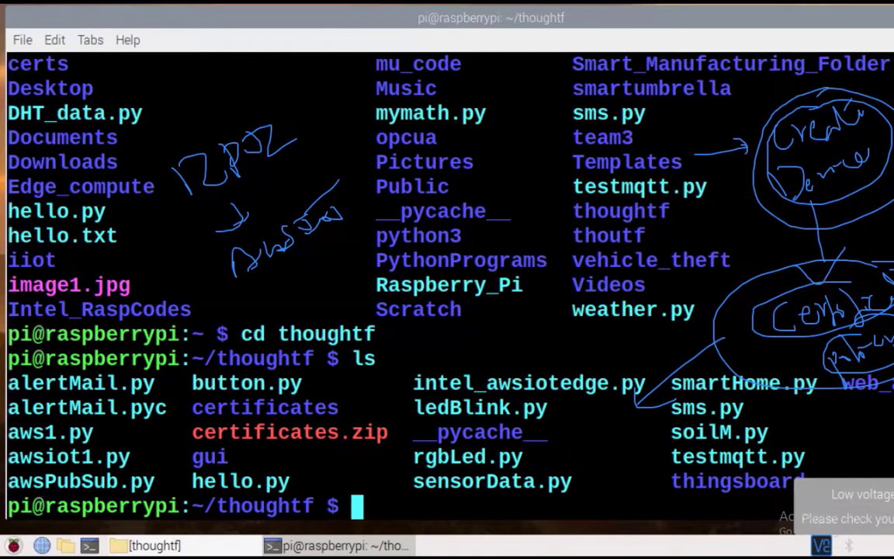
pyautogui.hotkey('alt', 'Tab')
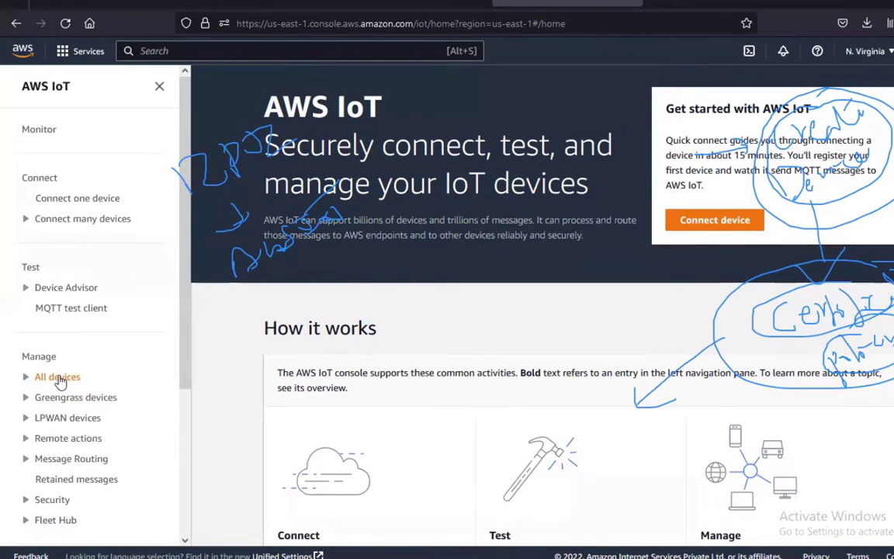
# Open the iot_rpi thing from All devices > Things and show its certificates
pyautogui.scroll(-1, 24, 355)
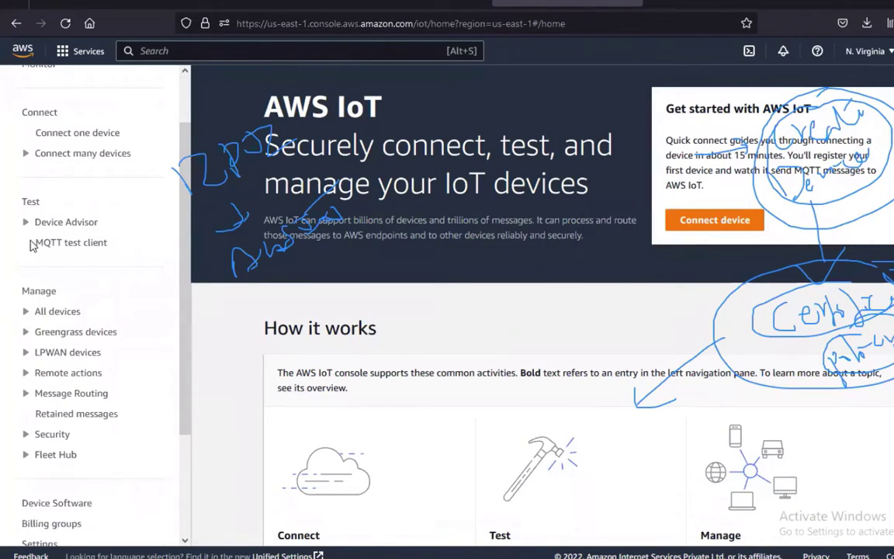
pyautogui.click(25, 310)
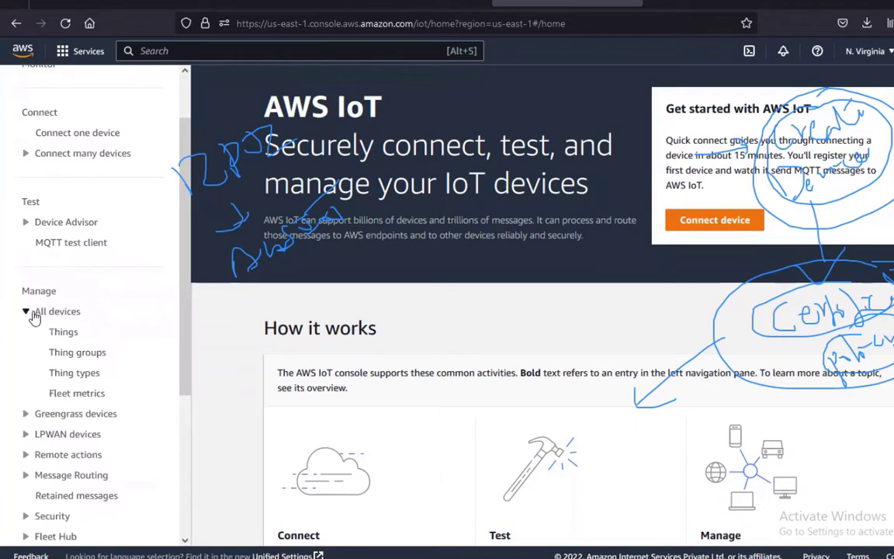
pyautogui.click(73, 339)
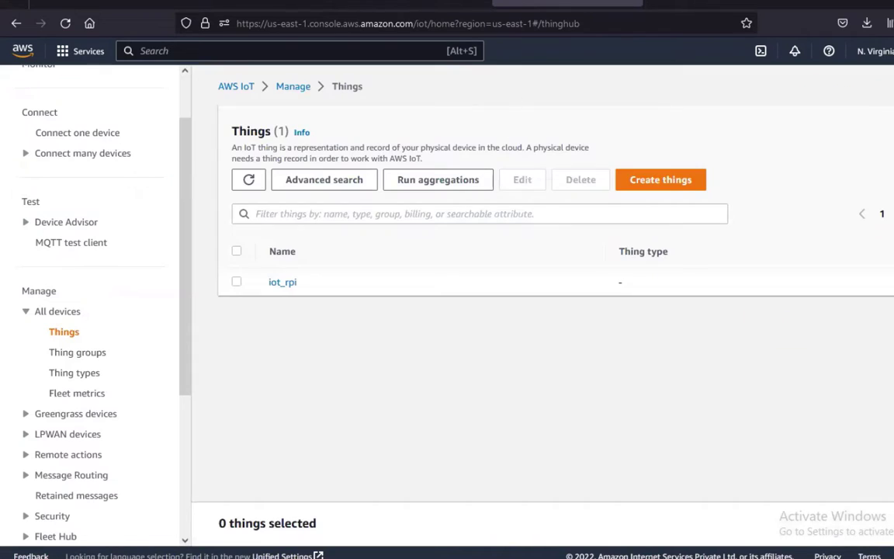
pyautogui.click(288, 284)
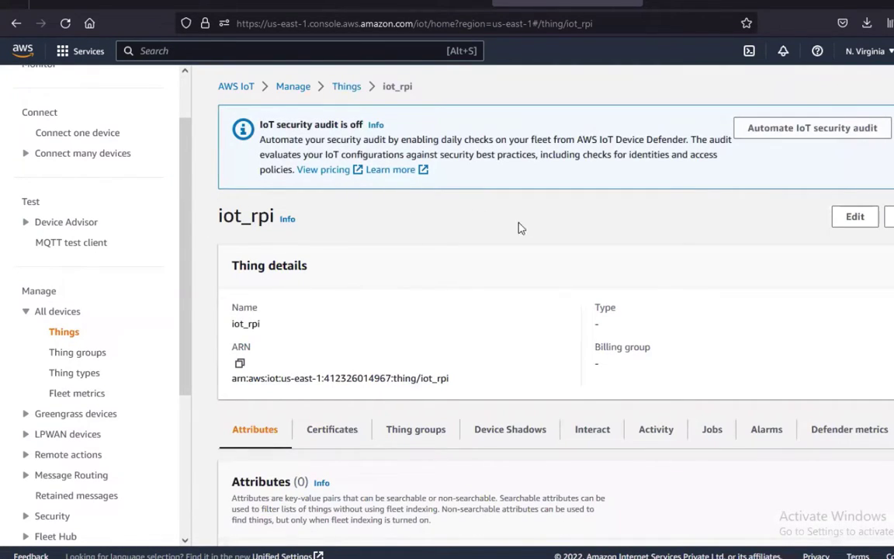
pyautogui.scroll(-1, 512, 231)
pyautogui.click(349, 330)
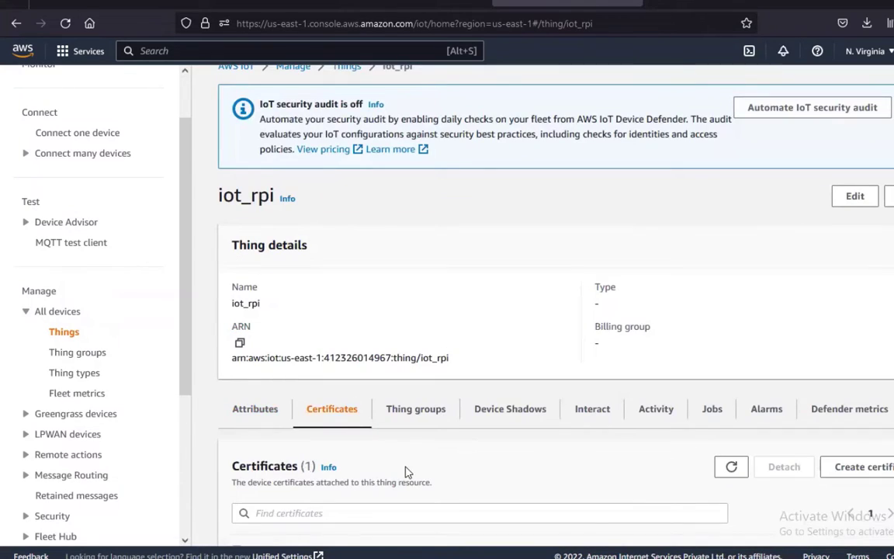
# Open the attached certificate and review its Created and Expires dates
pyautogui.scroll(-1, 461, 468)
pyautogui.scroll(-1, 461, 468)
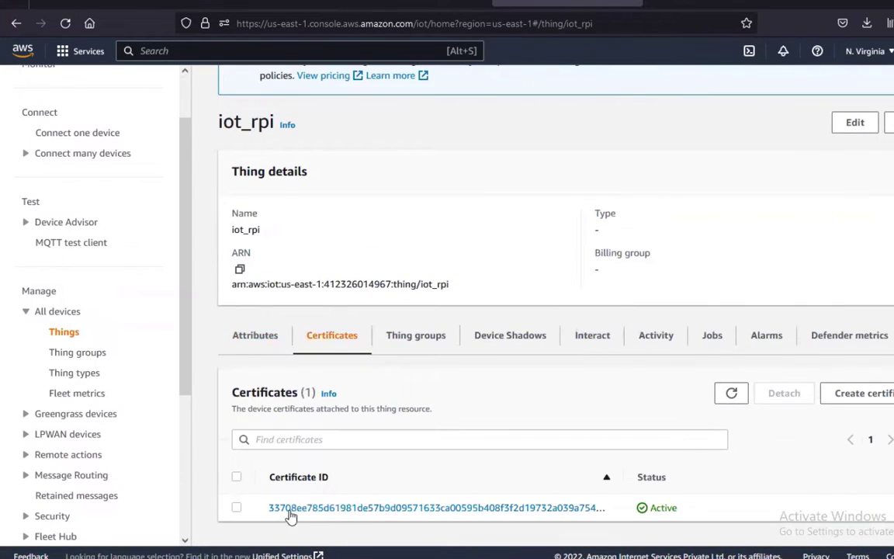
pyautogui.click(552, 509)
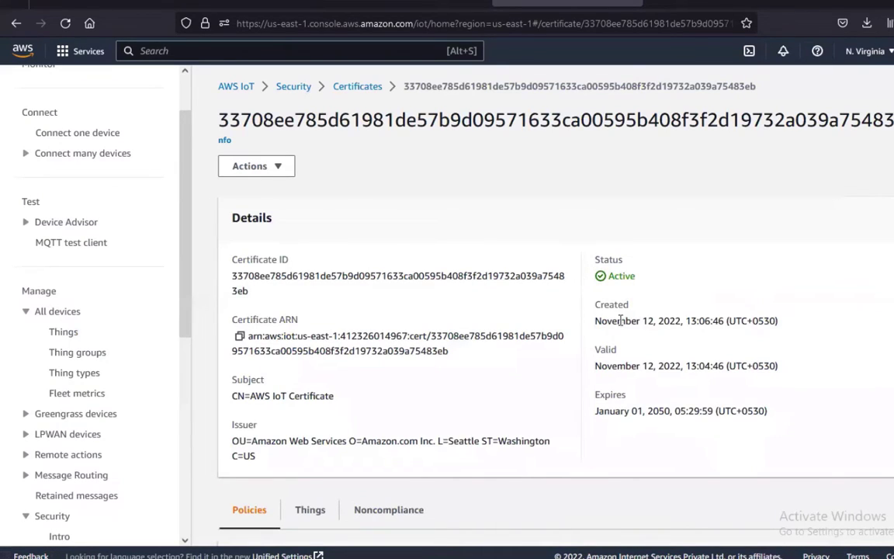
pyautogui.moveTo(612, 319); pyautogui.dragTo(703, 320)
pyautogui.click(721, 320)
pyautogui.moveTo(632, 410); pyautogui.dragTo(702, 410)
pyautogui.click(702, 411)
pyautogui.scroll(-3, 774, 384)
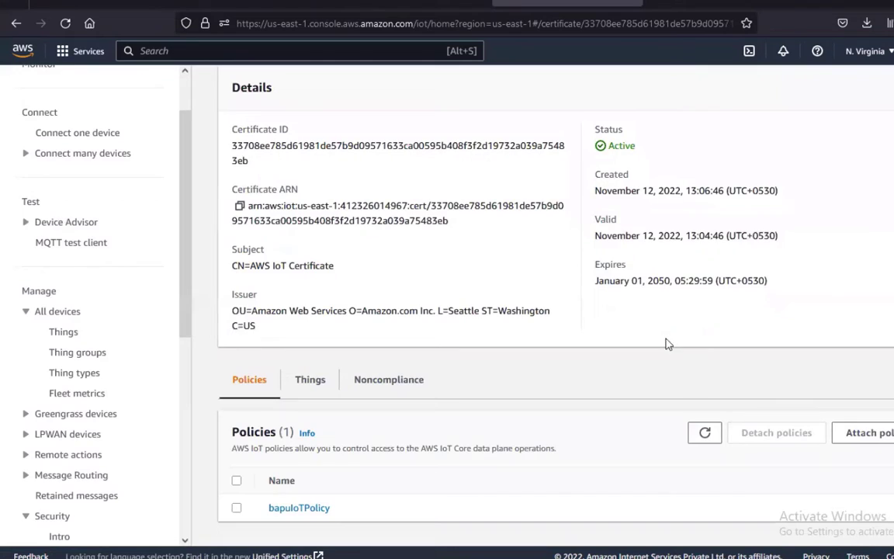
pyautogui.scroll(2, 639, 262)
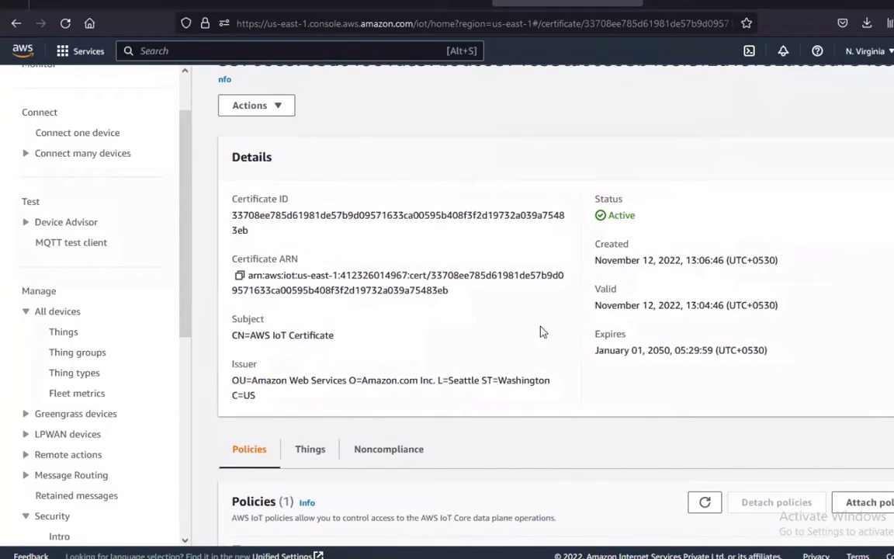
pyautogui.scroll(-2, 539, 345)
# Open the bapuIoTPolicy policy and view it as JSON
pyautogui.click(298, 509)
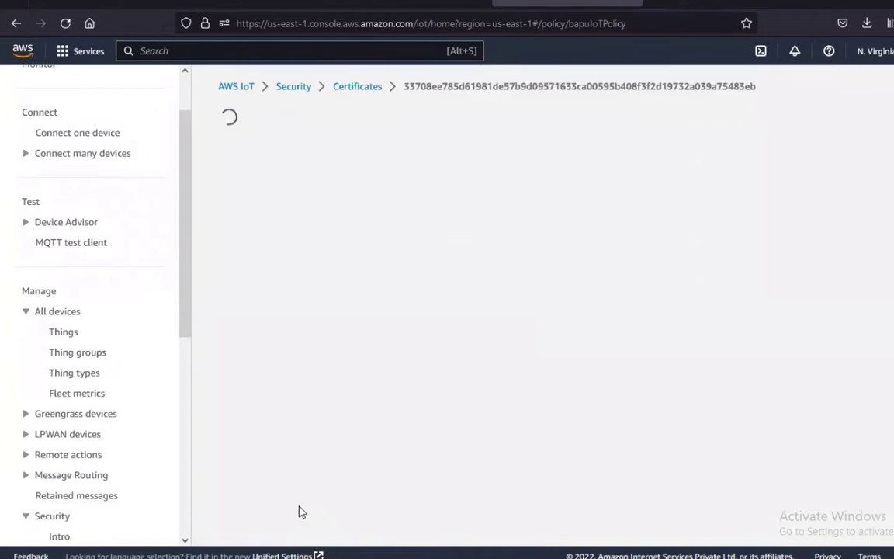
pyautogui.scroll(-1, 310, 364)
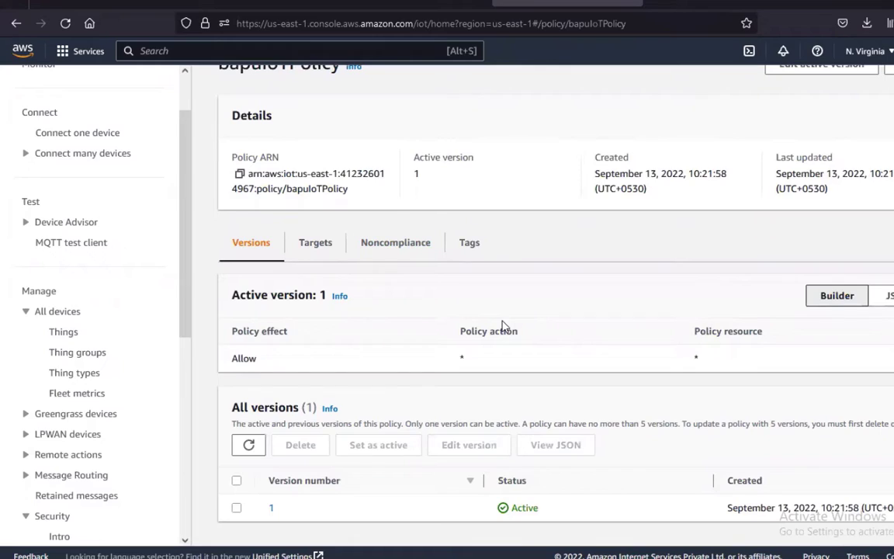
pyautogui.click(887, 295)
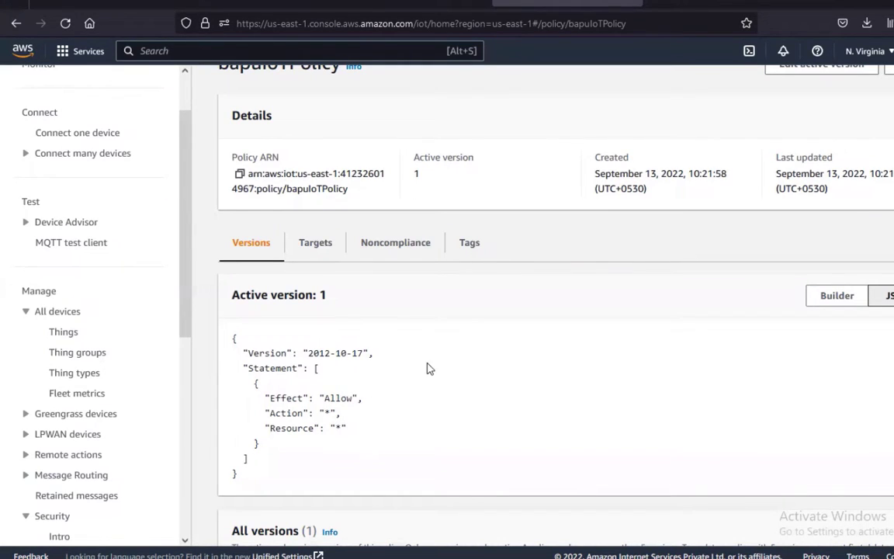
pyautogui.scroll(1, 425, 252)
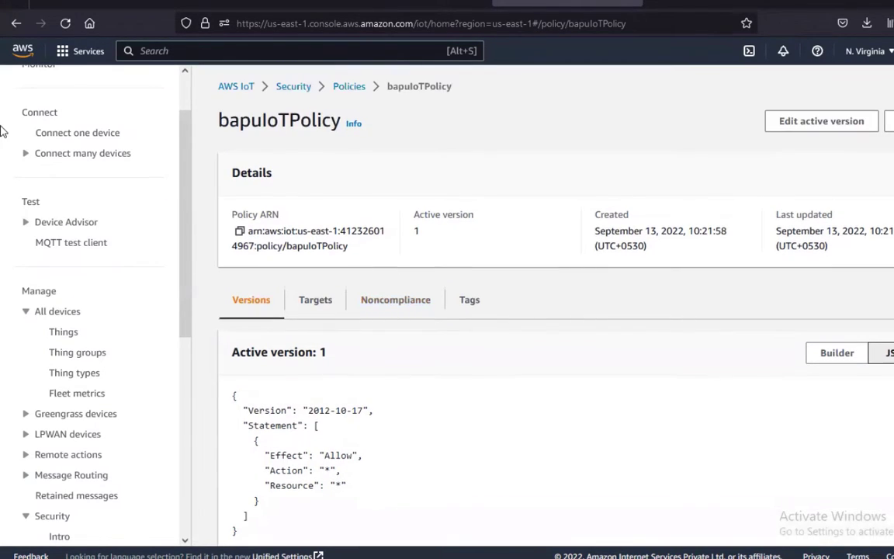
# Return to the certificate details, then bring the Raspberry Pi terminal session full screen
pyautogui.click(17, 23)
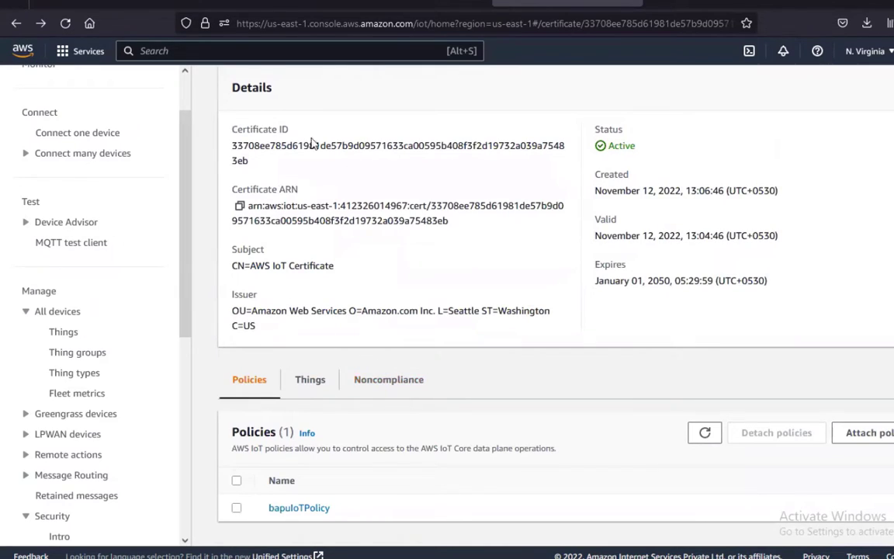
pyautogui.scroll(1, 376, 287)
pyautogui.scroll(1, 375, 288)
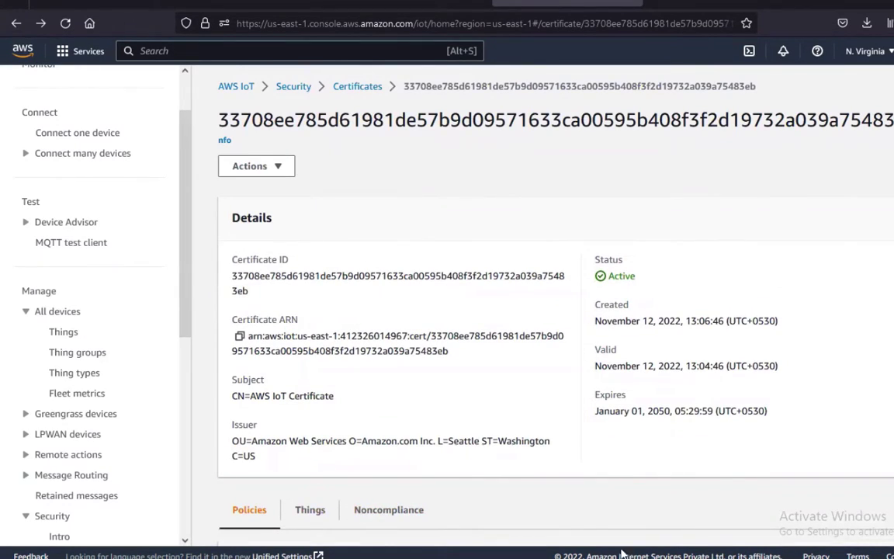
pyautogui.click(646, 464)
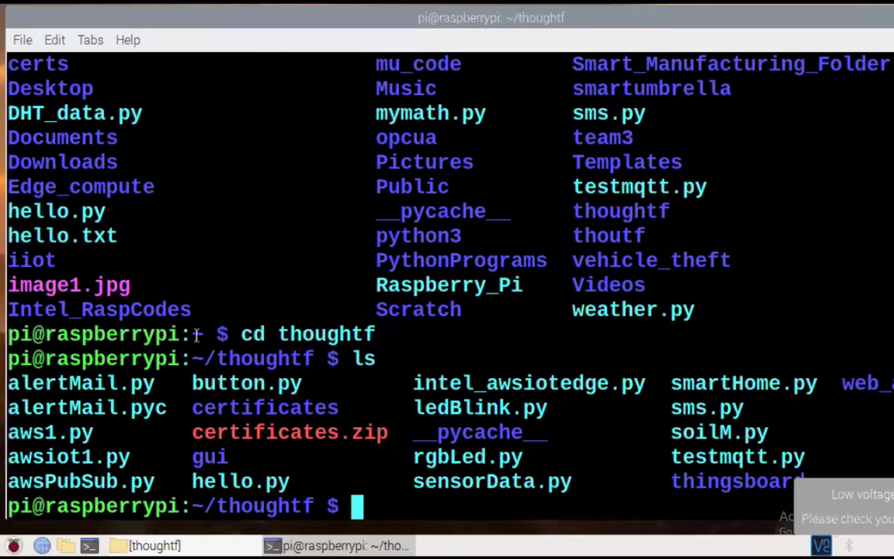
# Restore the thoughtf file manager and open its certificates folder
pyautogui.click(171, 543)
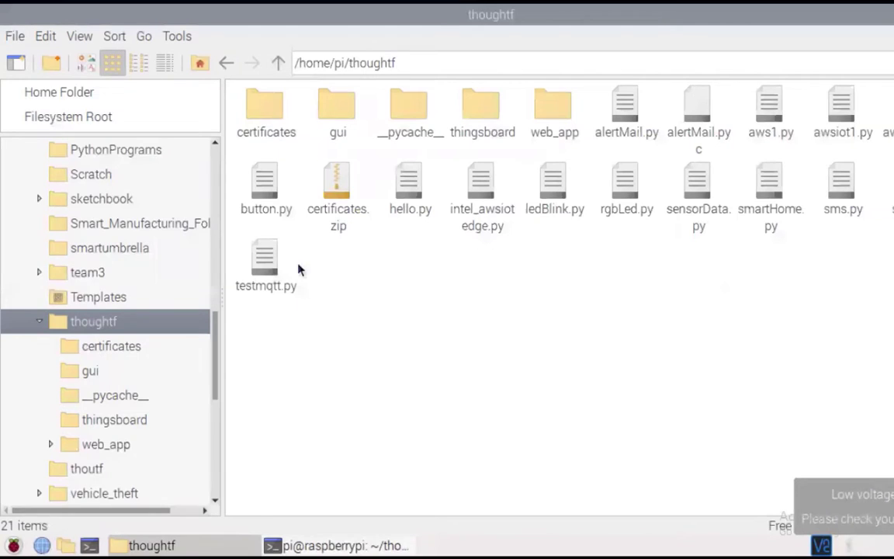
pyautogui.doubleClick(252, 103)
pyautogui.click(312, 233)
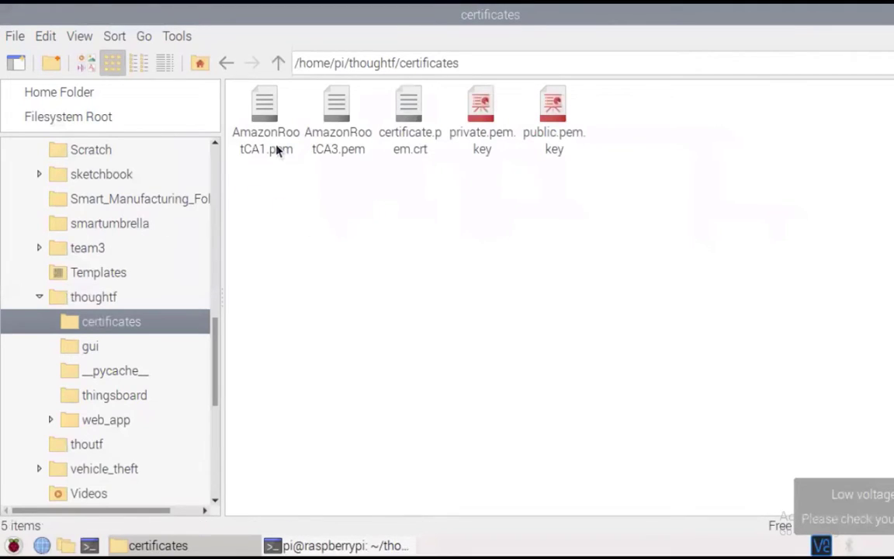
# Check AmazonRootCA1.pem, private.pem.key, public.pem.key and certificate.pem.crt details, then return to the terminal
pyautogui.click(267, 139)
pyautogui.click(285, 196)
pyautogui.click(478, 147)
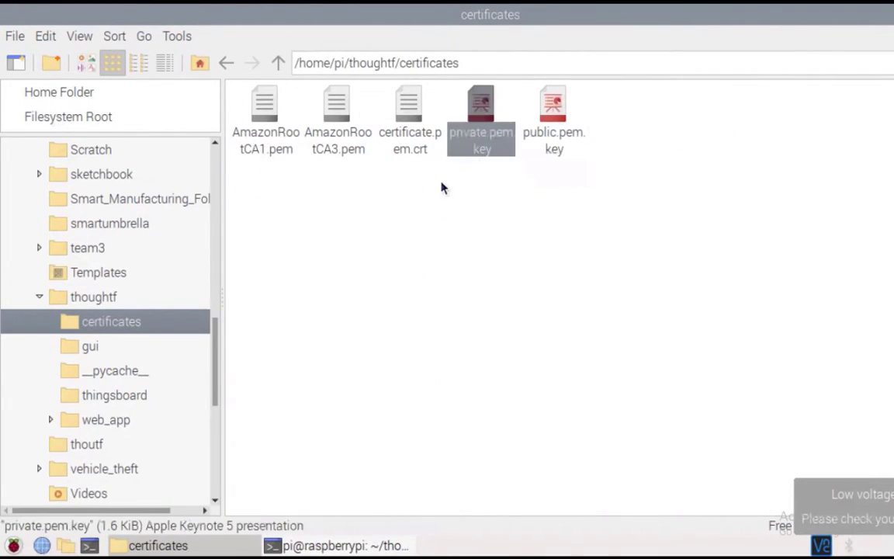
pyautogui.click(441, 186)
pyautogui.click(491, 136)
pyautogui.click(500, 170)
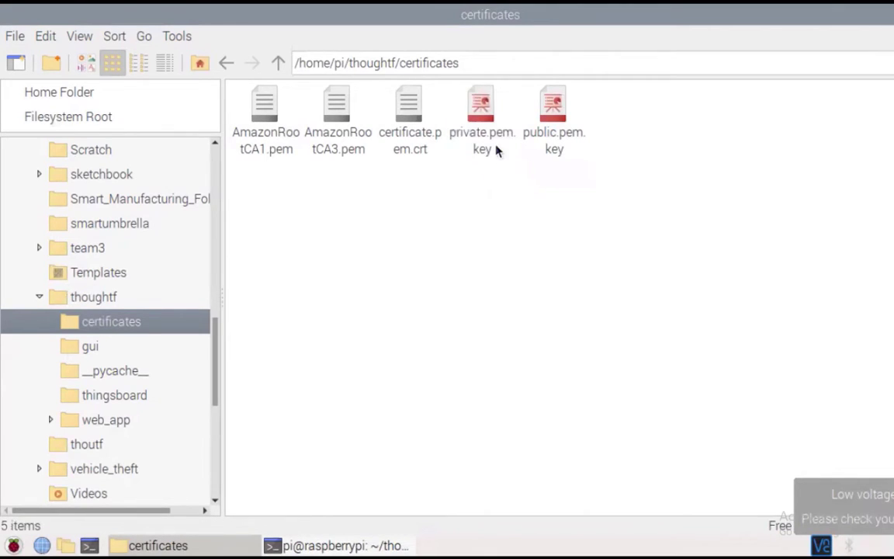
pyautogui.click(548, 150)
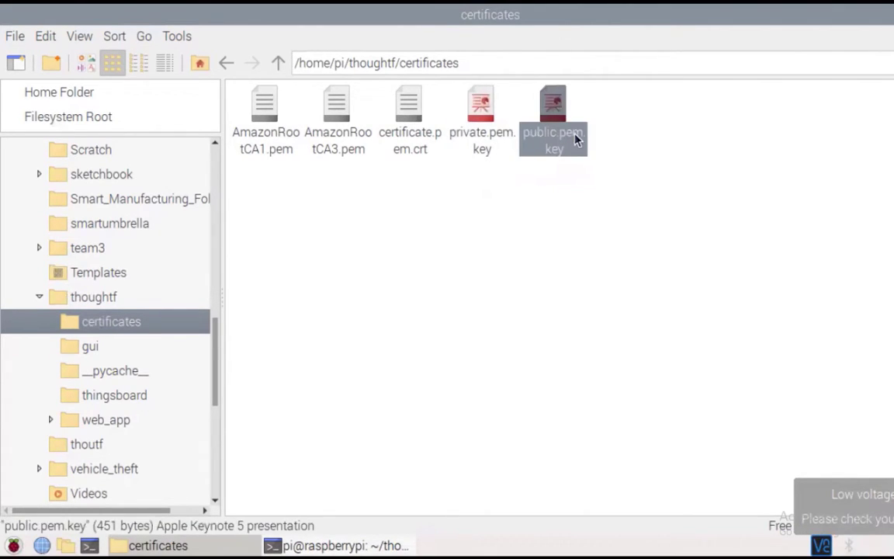
pyautogui.click(572, 167)
pyautogui.click(431, 114)
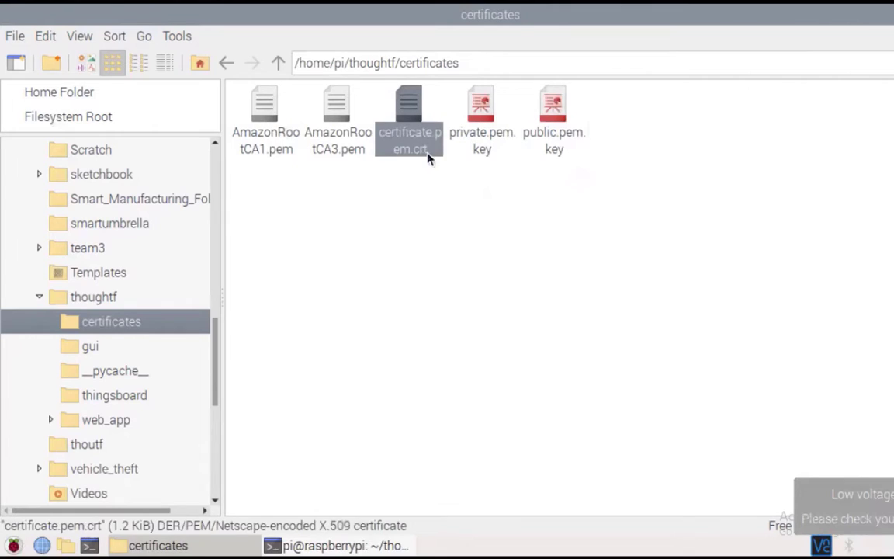
pyautogui.click(389, 174)
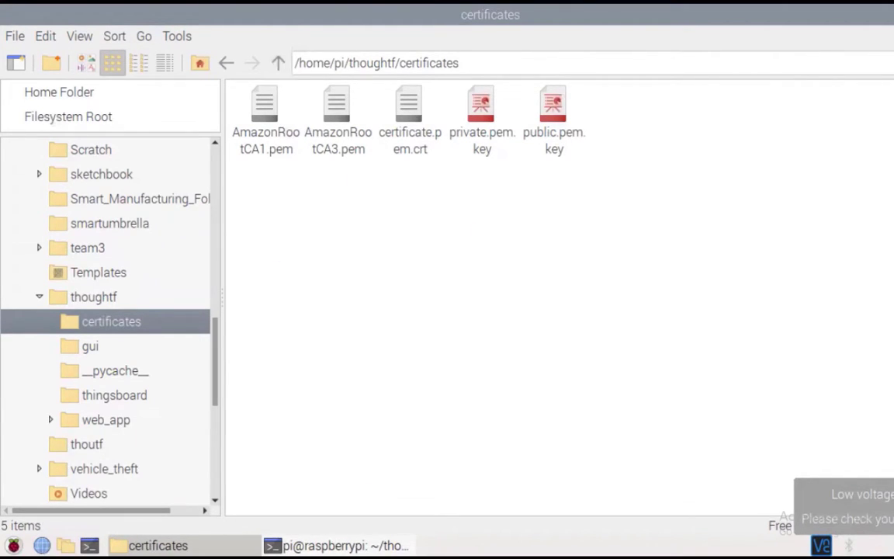
pyautogui.click(326, 545)
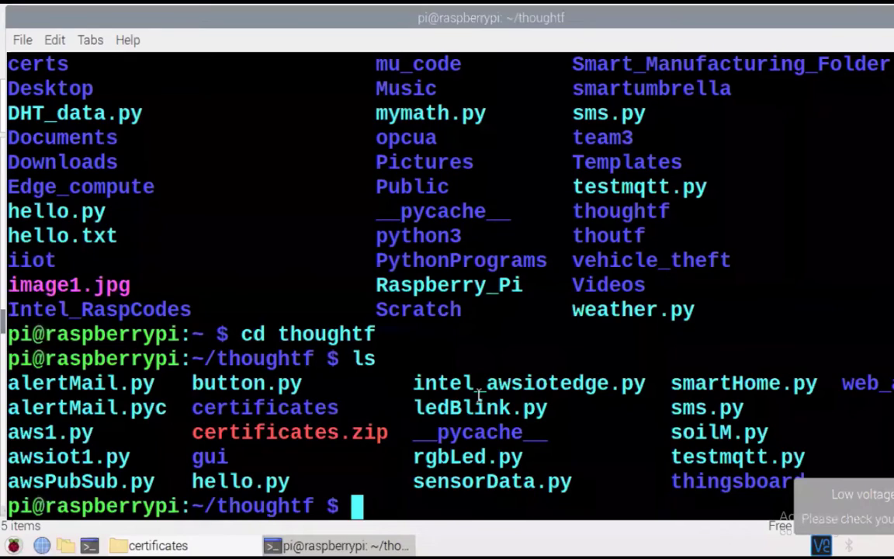
# Print awsiot1.py with cat and highlight its awscrt import line
pyautogui.write('cat ')
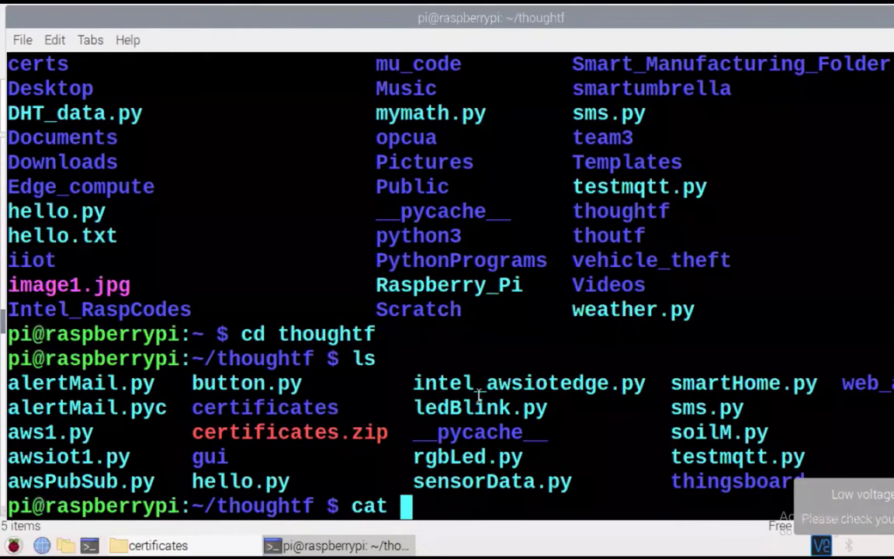
pyautogui.write('awsiot')
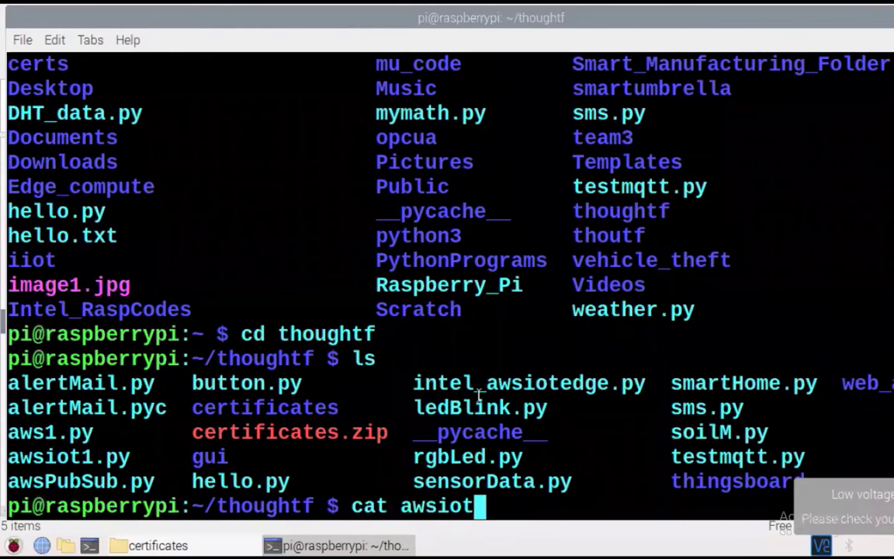
pyautogui.write('1.py')
pyautogui.press('Return')
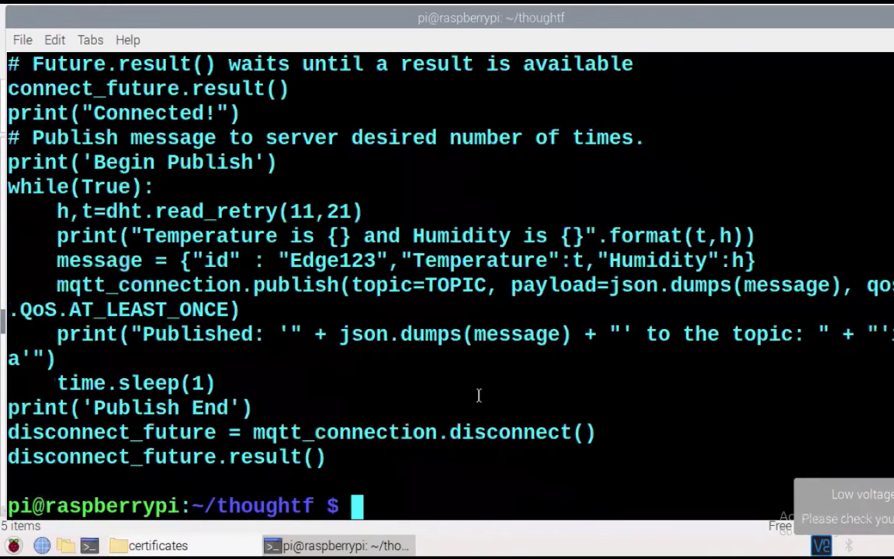
pyautogui.scroll(2, 233, 289)
pyautogui.scroll(7, 233, 289)
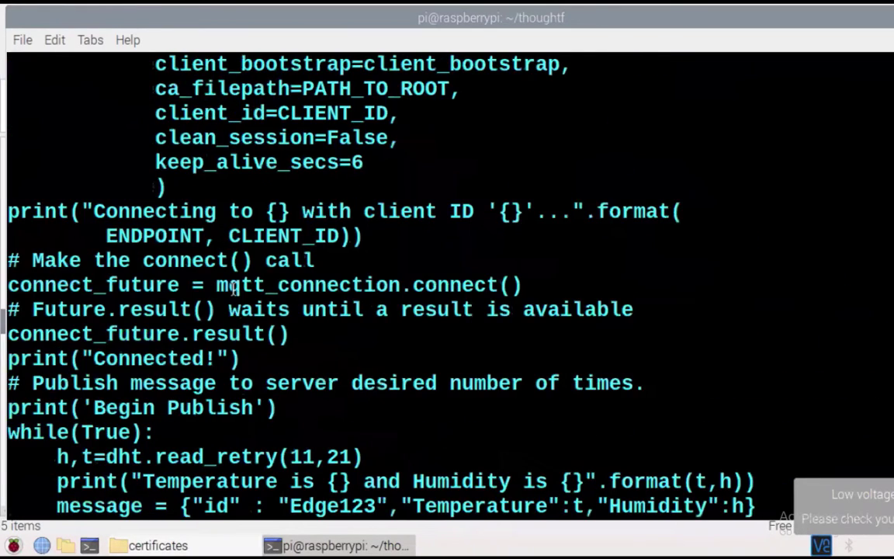
pyautogui.scroll(2, 233, 289)
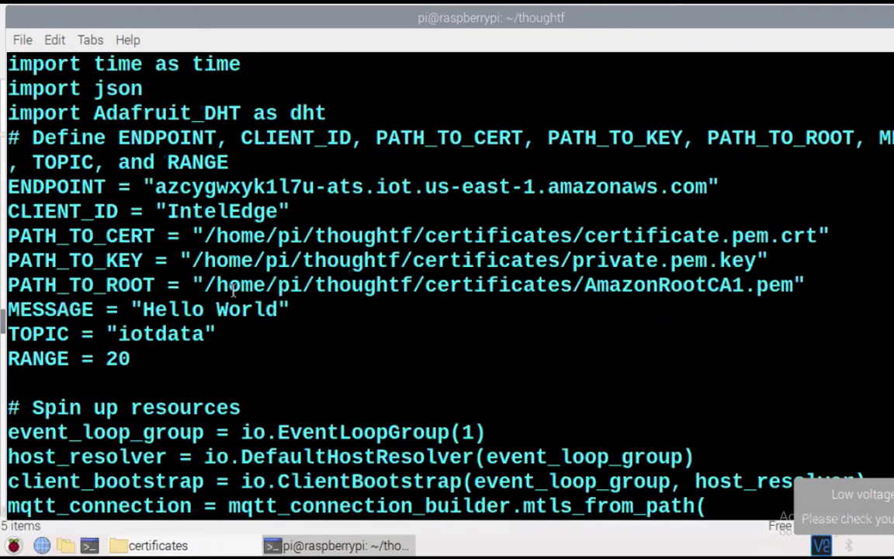
pyautogui.scroll(3, 233, 289)
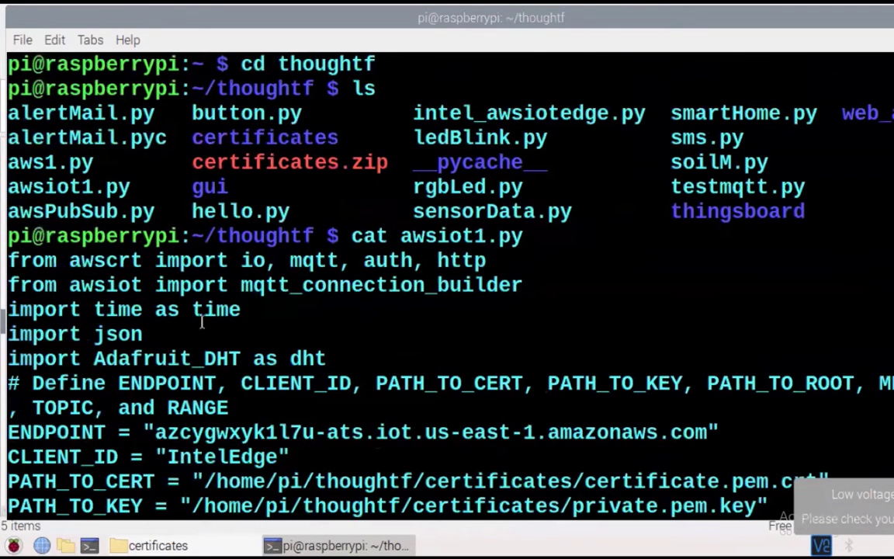
pyautogui.moveTo(19, 256); pyautogui.dragTo(276, 263)
pyautogui.click(399, 281)
# Highlight the script's endpoint host and ENDPOINT value lines
pyautogui.scroll(-1, 440, 313)
pyautogui.moveTo(155, 383); pyautogui.dragTo(554, 382)
pyautogui.click(522, 342)
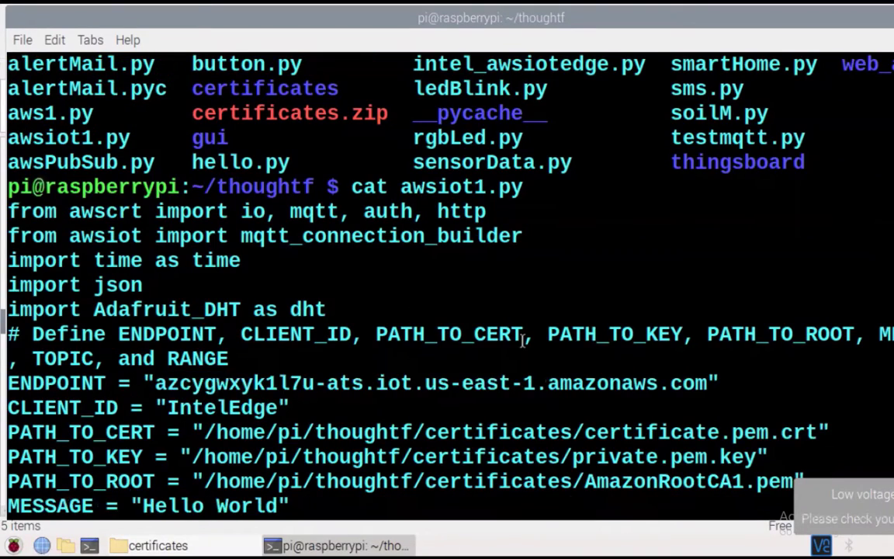
pyautogui.scroll(-1, 522, 341)
pyautogui.moveTo(155, 334); pyautogui.dragTo(763, 331)
pyautogui.click(763, 332)
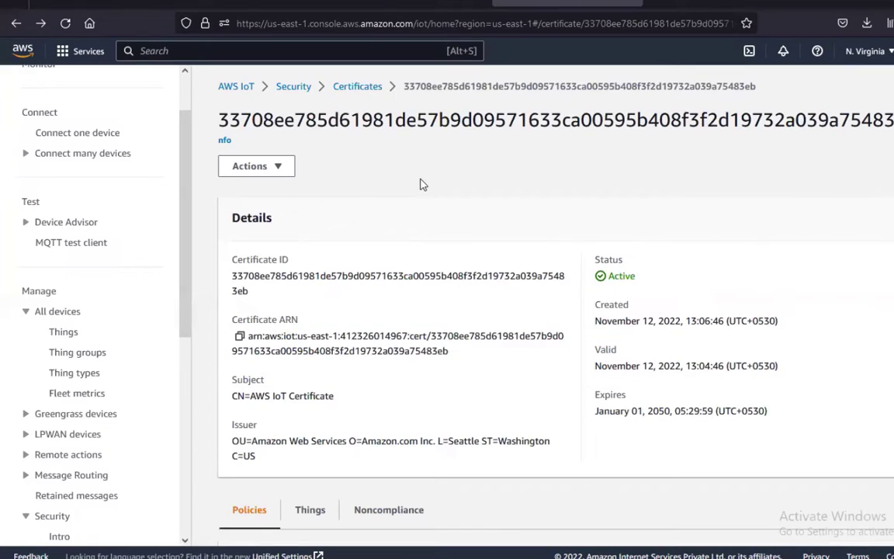
# Show the Device data endpoint on AWS IoT Settings, then bring back the Raspberry Pi terminal
pyautogui.scroll(-1, 99, 408)
pyautogui.click(34, 528)
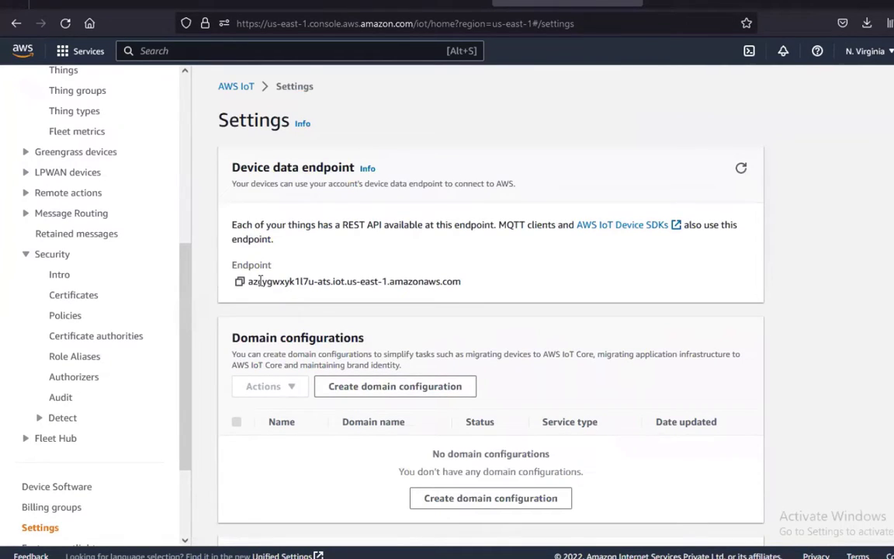
pyautogui.moveTo(253, 280); pyautogui.dragTo(514, 299)
pyautogui.doubleClick(515, 225)
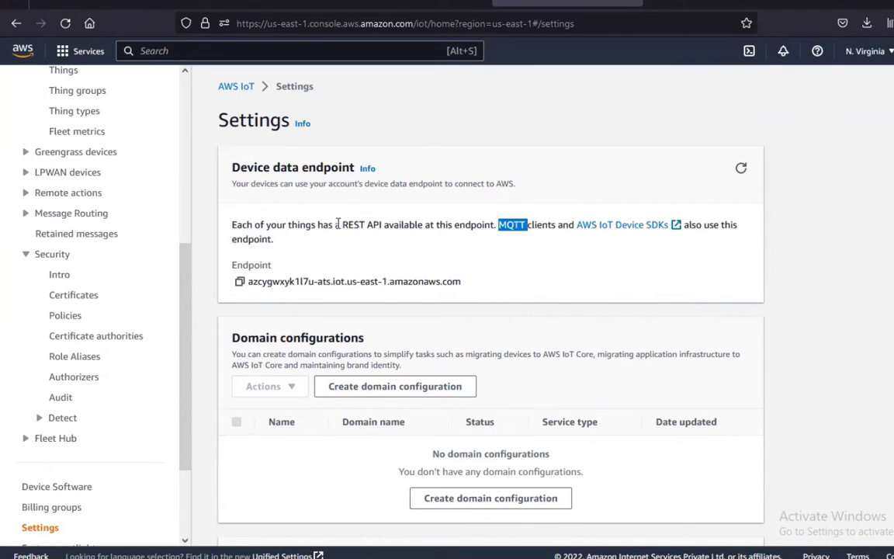
pyautogui.tripleClick(353, 224)
pyautogui.click(393, 230)
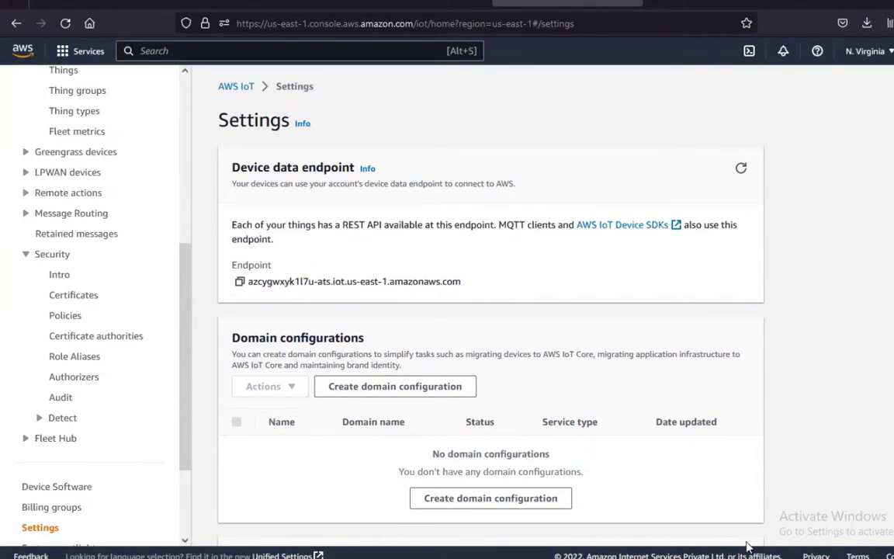
pyautogui.moveTo(694, 558)
pyautogui.click(734, 536)
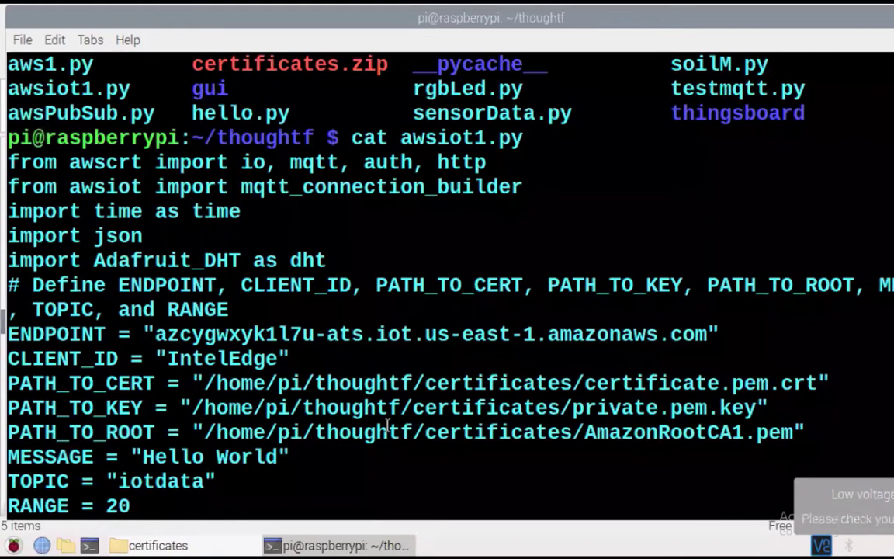
# Scroll to awsiot1.py's loop and highlight the sensor read, print and mqtt_connection publish lines
pyautogui.scroll(-2, 388, 424)
pyautogui.scroll(-8, 387, 426)
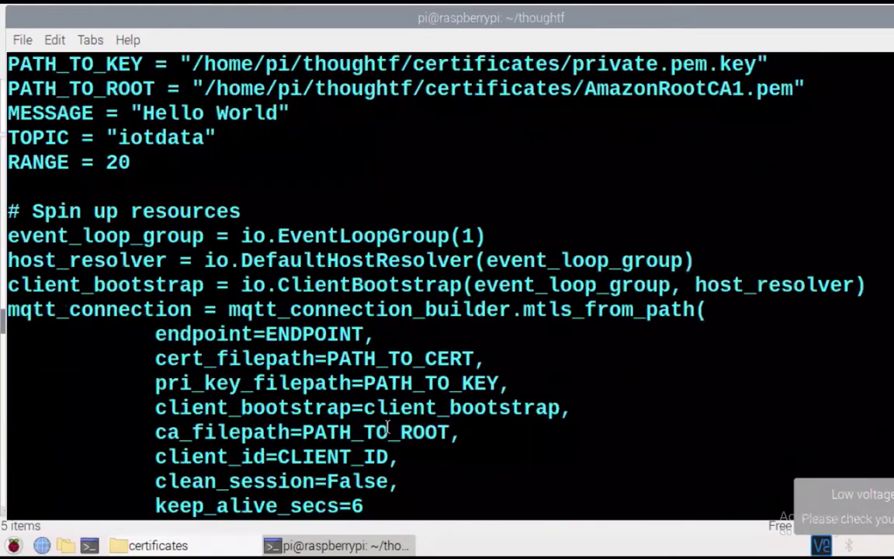
pyautogui.scroll(-2, 387, 426)
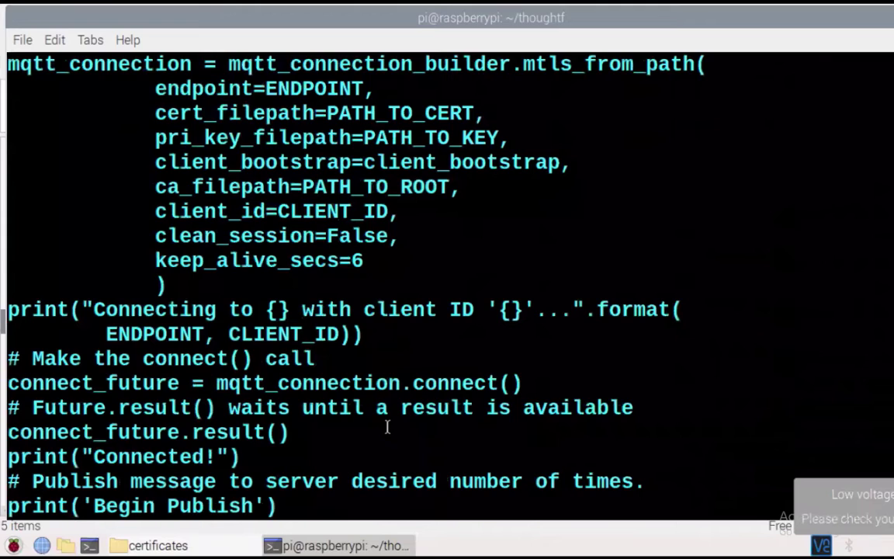
pyautogui.scroll(-2, 387, 426)
pyautogui.scroll(-3, 388, 426)
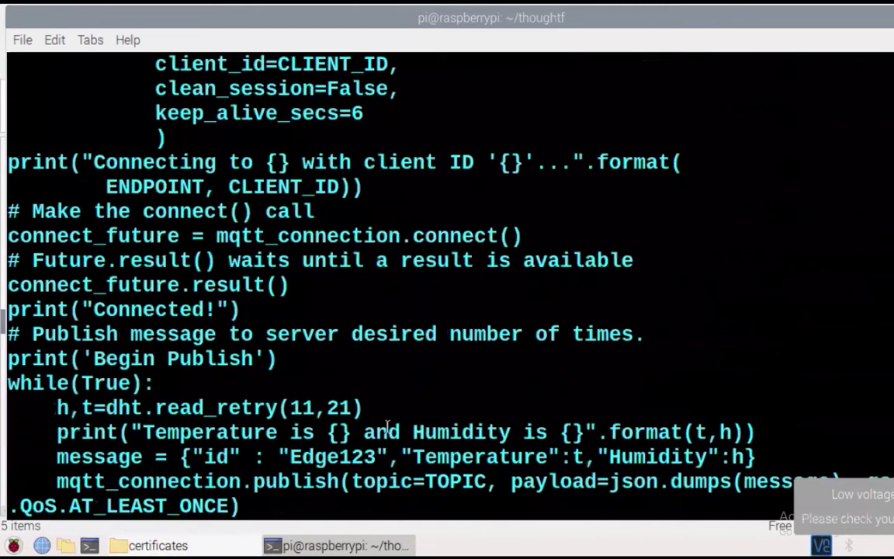
pyautogui.moveTo(65, 309); pyautogui.dragTo(373, 309)
pyautogui.click(74, 309)
pyautogui.moveTo(59, 309); pyautogui.dragTo(356, 308)
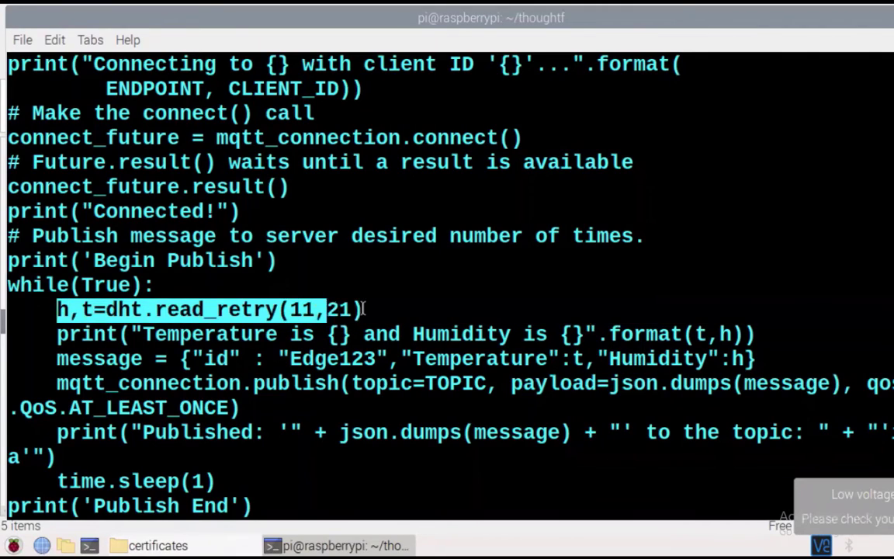
pyautogui.click(419, 309)
pyautogui.moveTo(106, 334); pyautogui.dragTo(576, 334)
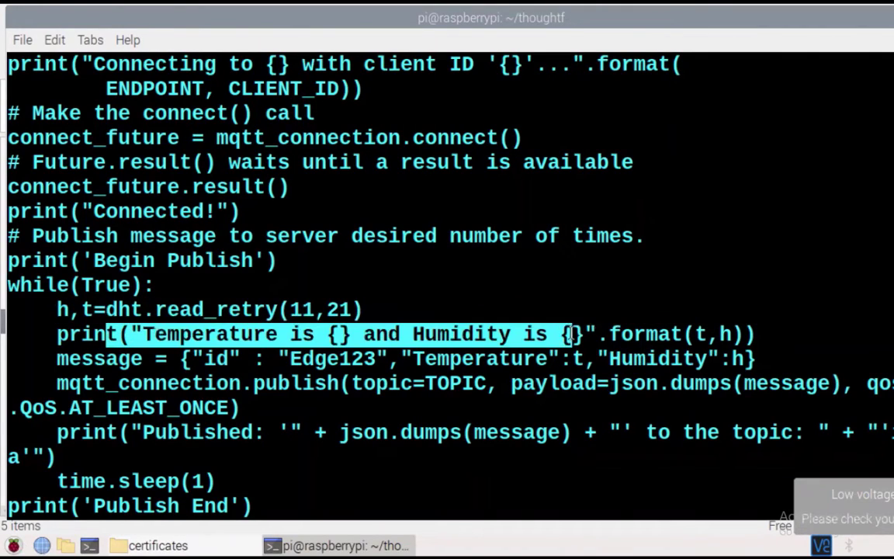
pyautogui.click(425, 350)
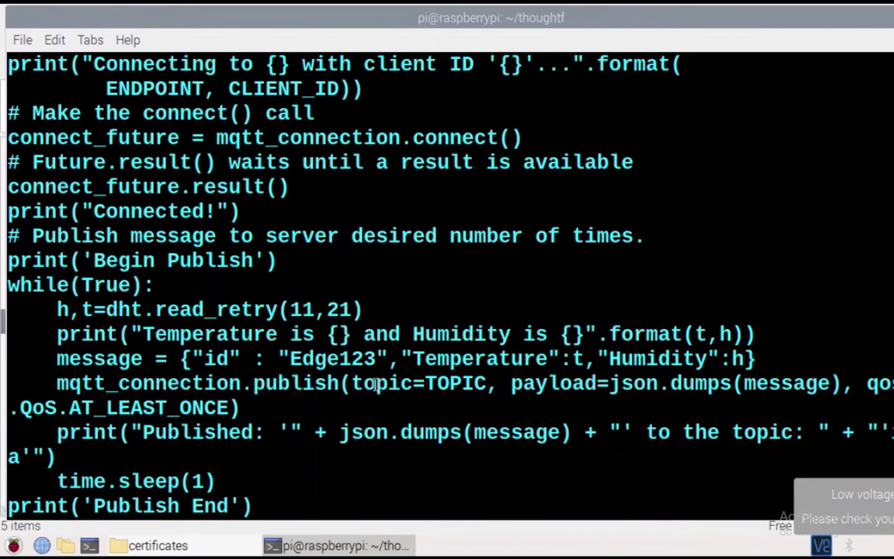
pyautogui.moveTo(142, 382); pyautogui.dragTo(227, 383)
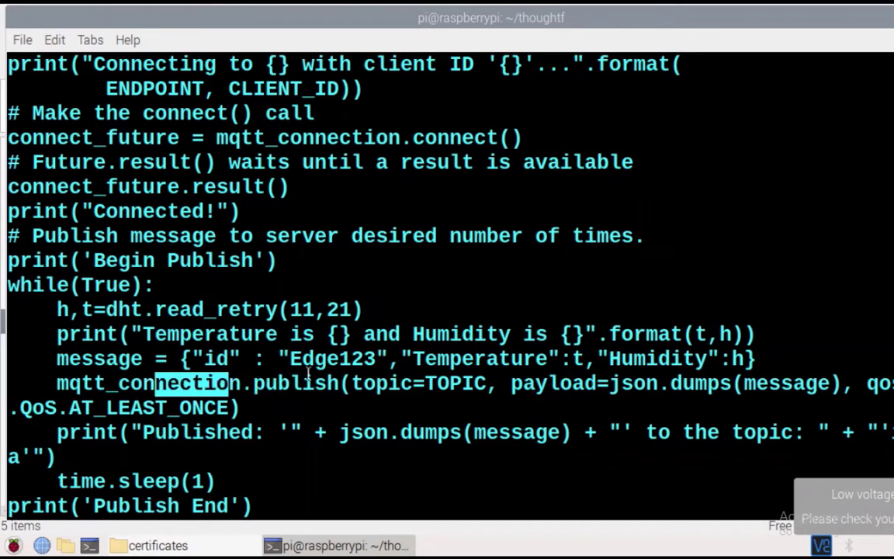
pyautogui.click(438, 398)
# Highlight the end of the Published print statement, then return to the AWS IoT Settings page
pyautogui.scroll(-2, 438, 398)
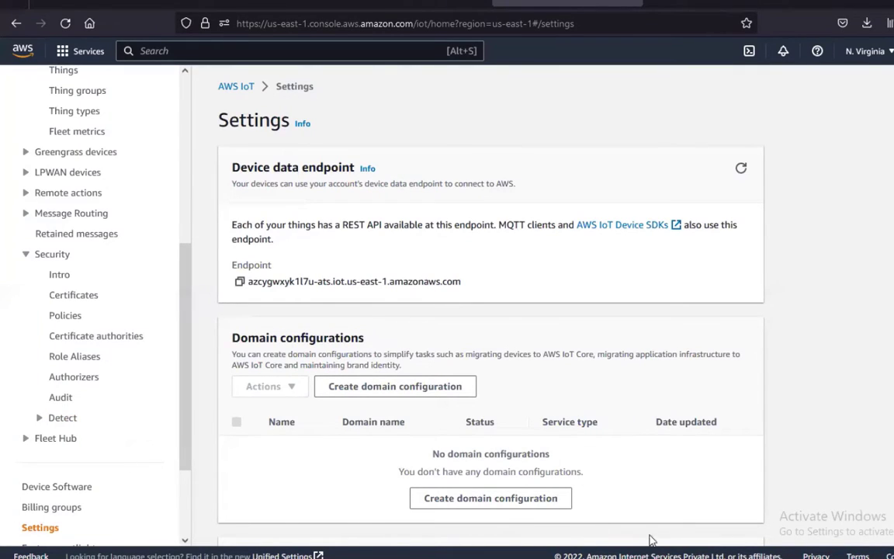
pyautogui.click(671, 504)
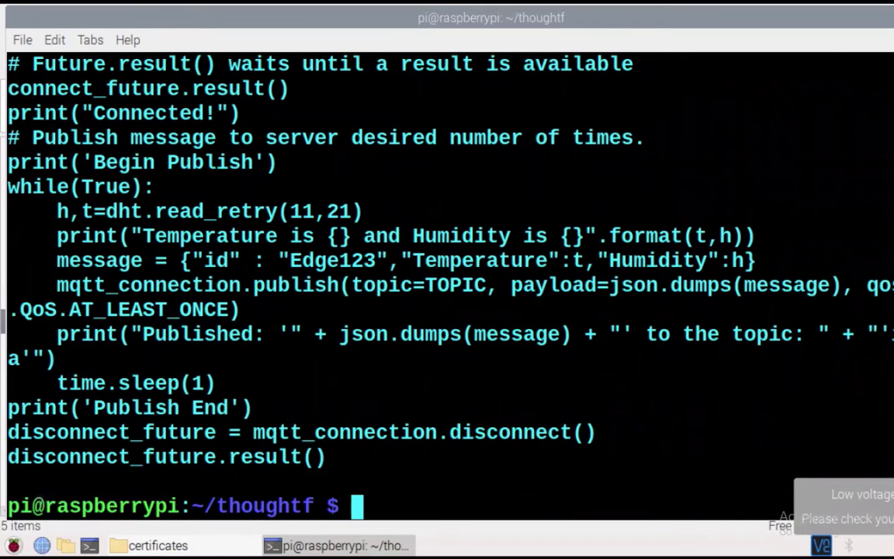
pyautogui.moveTo(890, 335); pyautogui.dragTo(413, 368)
pyautogui.moveTo(68, 359); pyautogui.dragTo(26, 357)
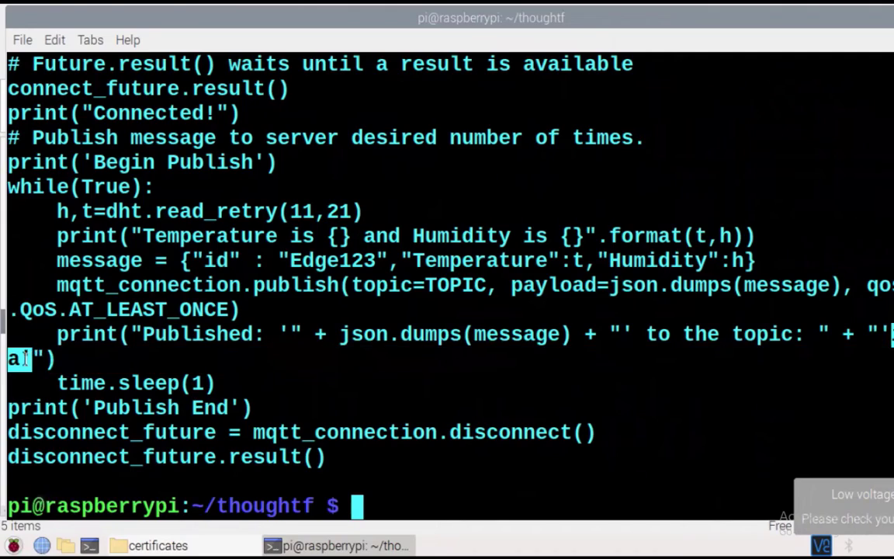
pyautogui.click(497, 311)
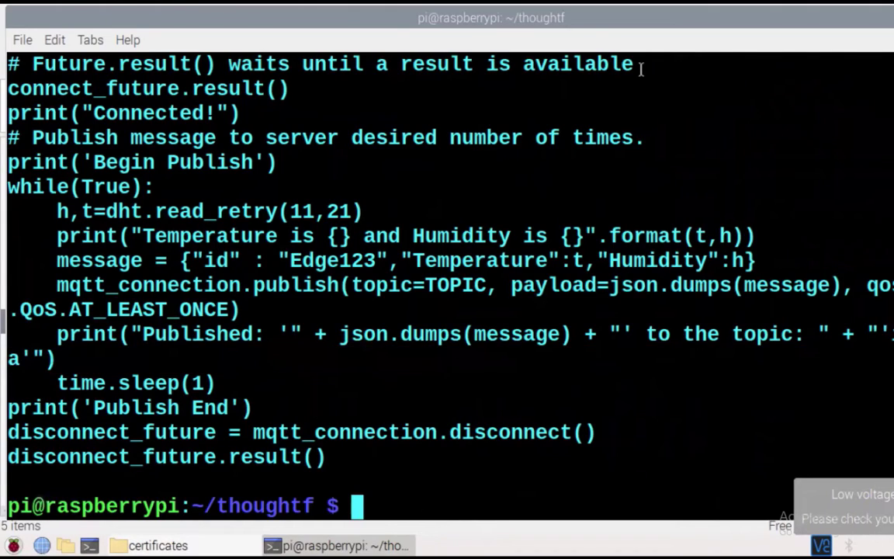
pyautogui.moveTo(497, 356); pyautogui.dragTo(491, 377)
pyautogui.moveTo(558, 410)
pyautogui.mouseDown()
pyautogui.moveTo(630, 405)
pyautogui.moveTo(630, 423)
pyautogui.mouseUp()
pyautogui.moveTo(398, 378)
pyautogui.mouseDown()
pyautogui.moveTo(396, 392)
pyautogui.moveTo(419, 365)
pyautogui.moveTo(479, 339)
pyautogui.moveTo(466, 353)
pyautogui.moveTo(521, 276)
pyautogui.mouseUp()
pyautogui.moveTo(613, 338)
pyautogui.mouseDown()
pyautogui.moveTo(630, 350)
pyautogui.moveTo(667, 341)
pyautogui.moveTo(695, 399)
pyautogui.mouseUp()
pyautogui.moveTo(683, 363); pyautogui.dragTo(702, 359)
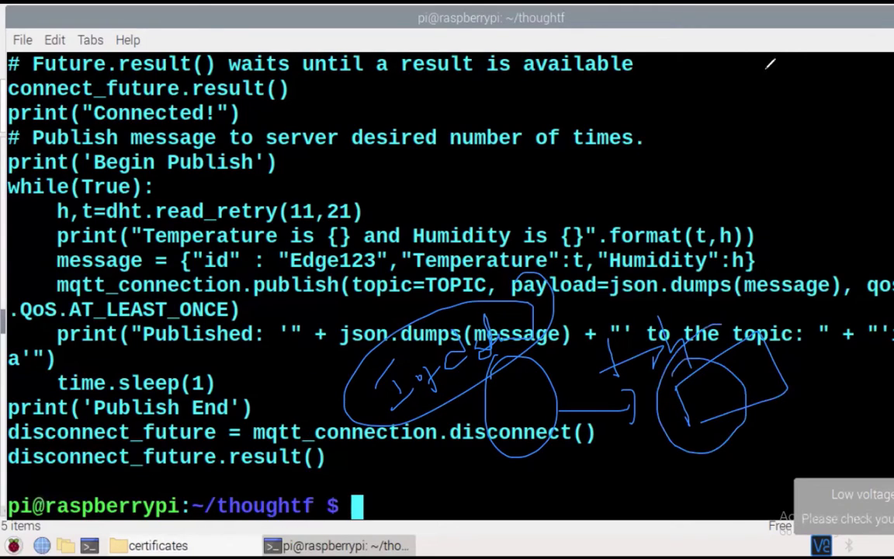
pyautogui.click(788, 58)
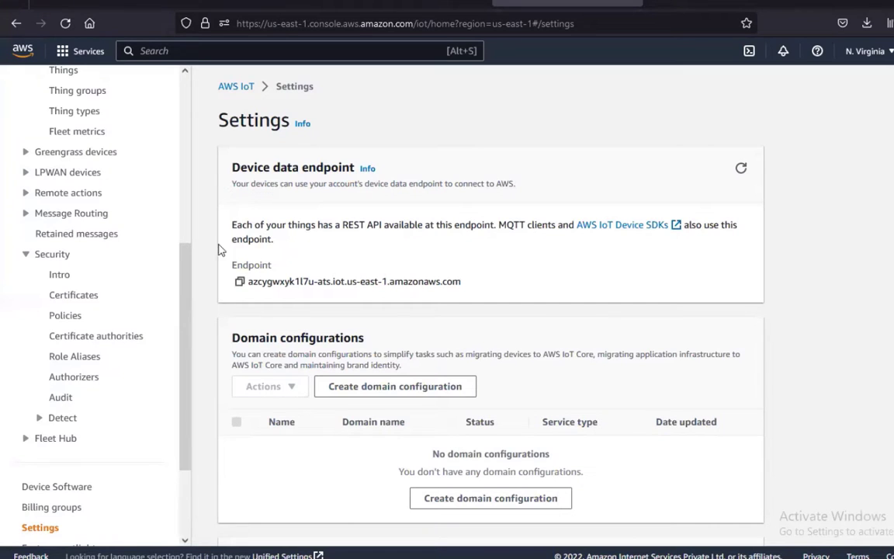
# Run awsiot1.py with python3 by editing the recalled cat command
pyautogui.click(705, 471)
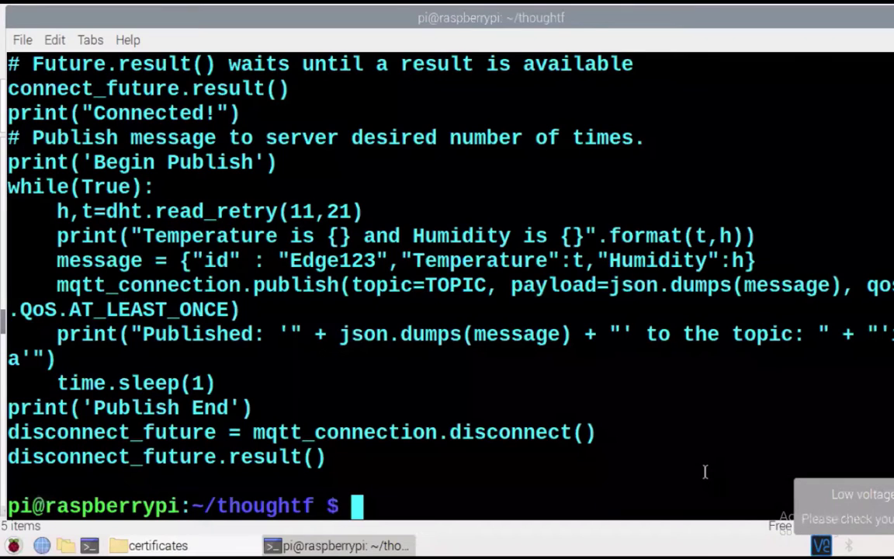
pyautogui.press('Up')
pyautogui.press('Left')
pyautogui.press('Left')
pyautogui.press('Left')
pyautogui.press('Left')
pyautogui.press('Left')
pyautogui.press('Left')
pyautogui.press('Left')
pyautogui.press('Left')
pyautogui.press('Left')
pyautogui.press('Left')
pyautogui.press('Left')
pyautogui.press('Left')
pyautogui.press('Left')
pyautogui.press('Left')
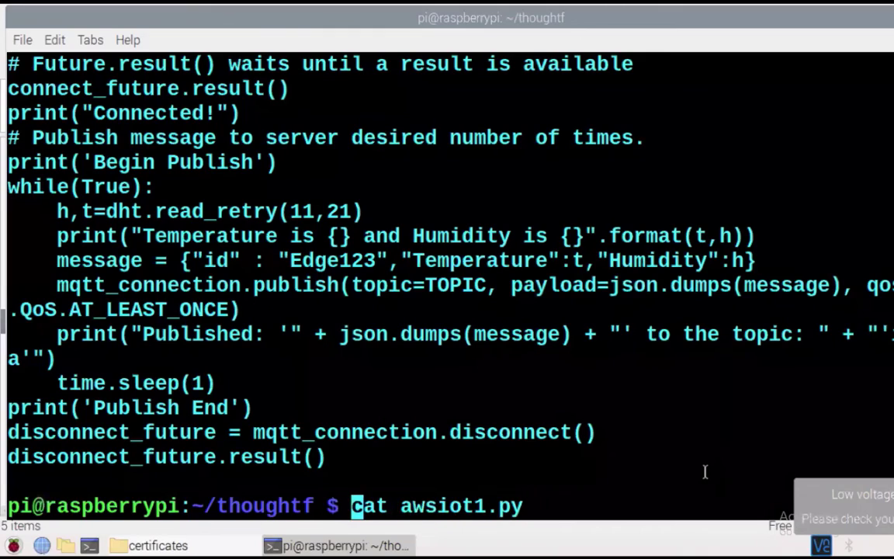
pyautogui.press('Delete')
pyautogui.press('Delete')
pyautogui.press('Delete')
pyautogui.press('Delete')
pyautogui.write('python3')
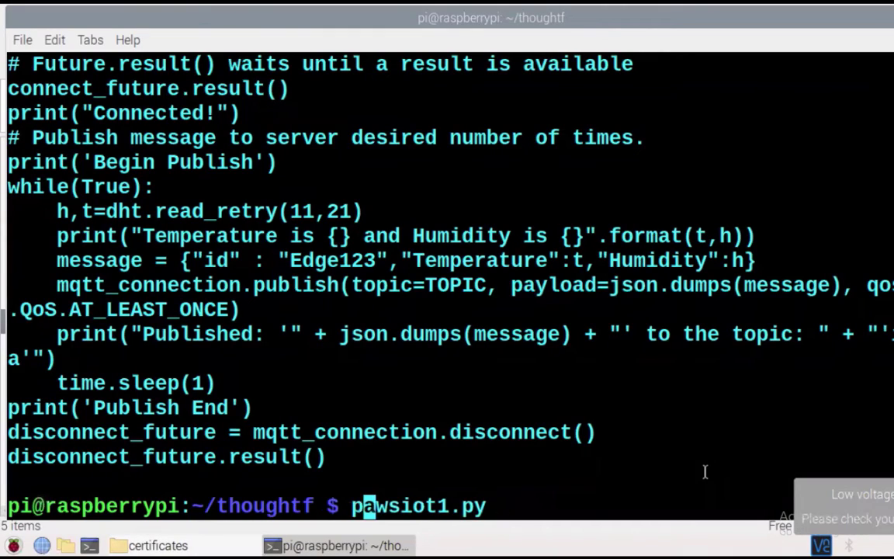
pyautogui.press('Right')
pyautogui.press('Right')
pyautogui.press('Right')
pyautogui.press('Right')
pyautogui.press('Right')
pyautogui.press('Right')
pyautogui.press('Right')
pyautogui.press('Right')
pyautogui.press('Right')
pyautogui.press('Right')
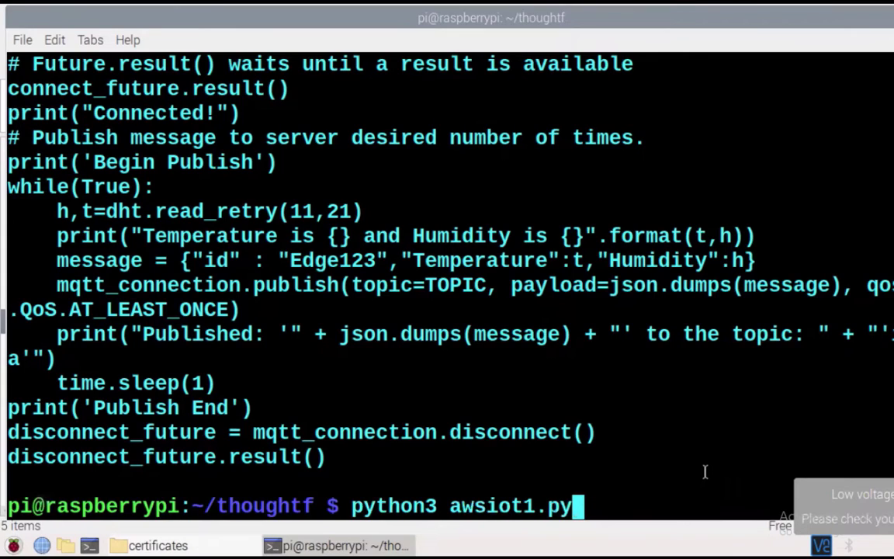
pyautogui.press('Return')
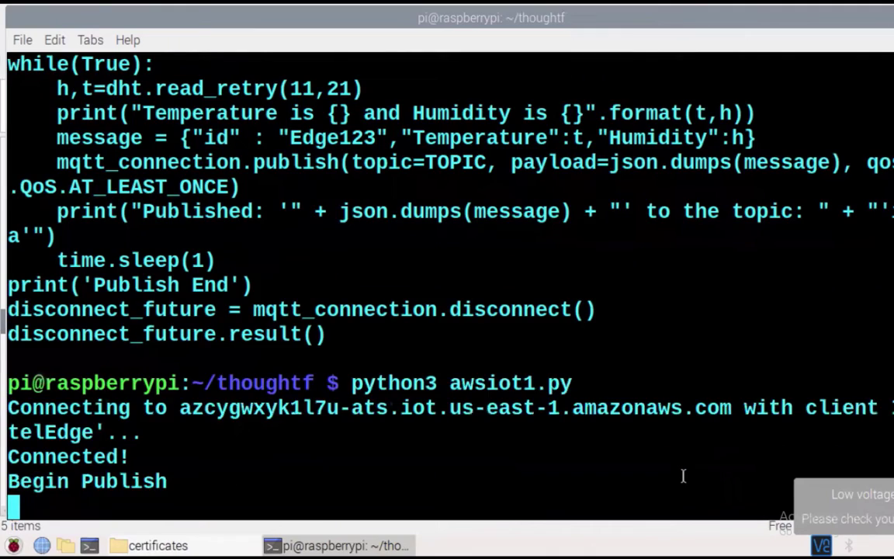
# Highlight the published Edge123 id, Temperature and Humidity values, and the iotdata topic
pyautogui.moveTo(53, 434); pyautogui.dragTo(10, 433)
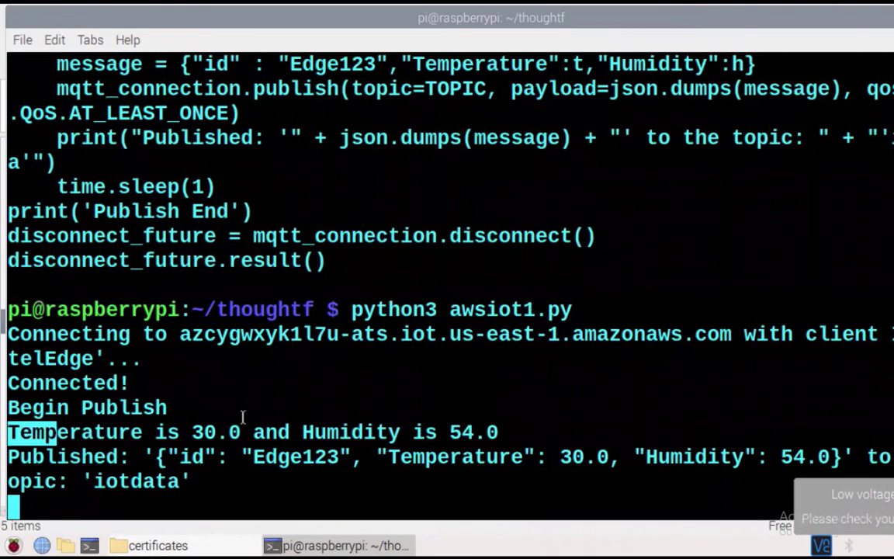
pyautogui.click(245, 419)
pyautogui.moveTo(166, 460); pyautogui.dragTo(327, 457)
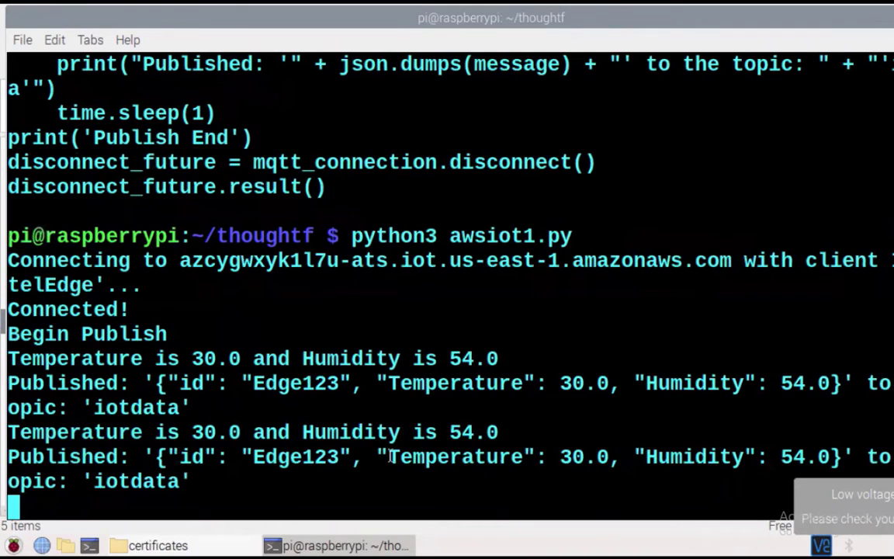
pyautogui.moveTo(389, 456); pyautogui.dragTo(593, 456)
pyautogui.click(679, 456)
pyautogui.moveTo(654, 456); pyautogui.dragTo(810, 457)
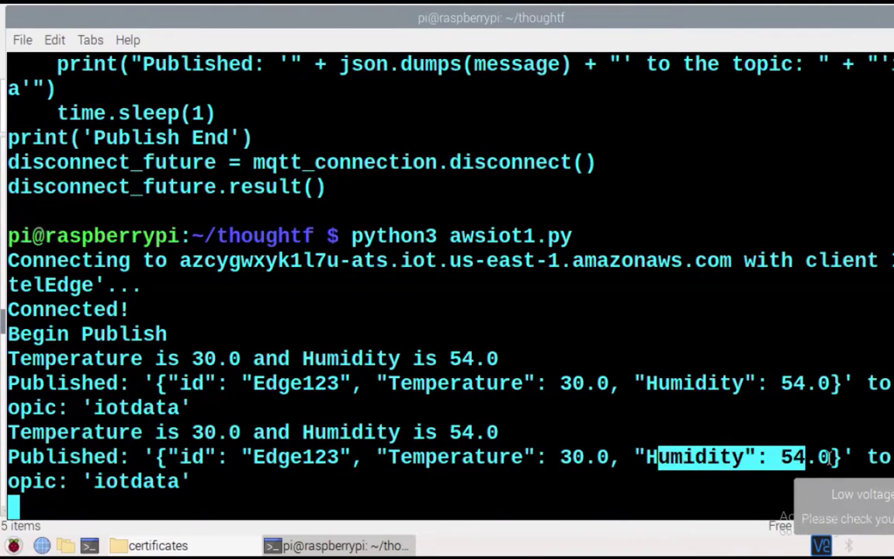
pyautogui.moveTo(78, 481); pyautogui.dragTo(228, 479)
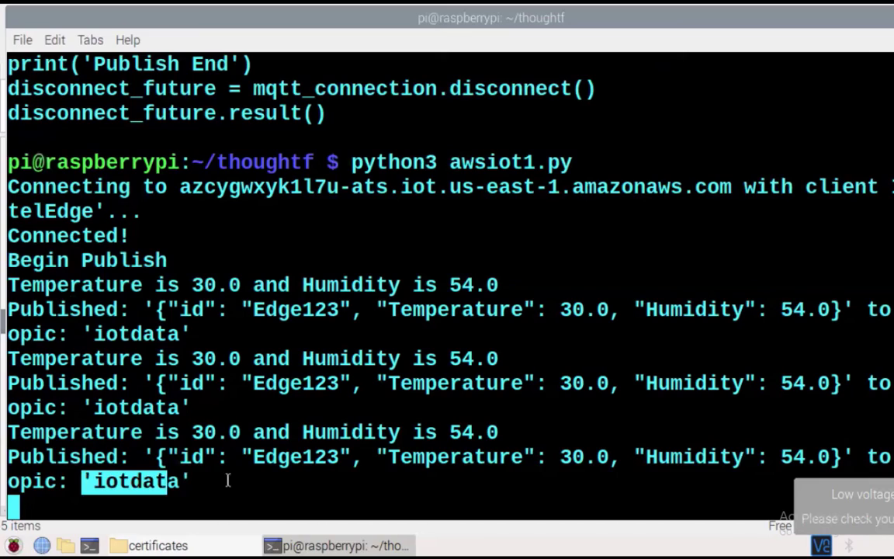
pyautogui.click(261, 481)
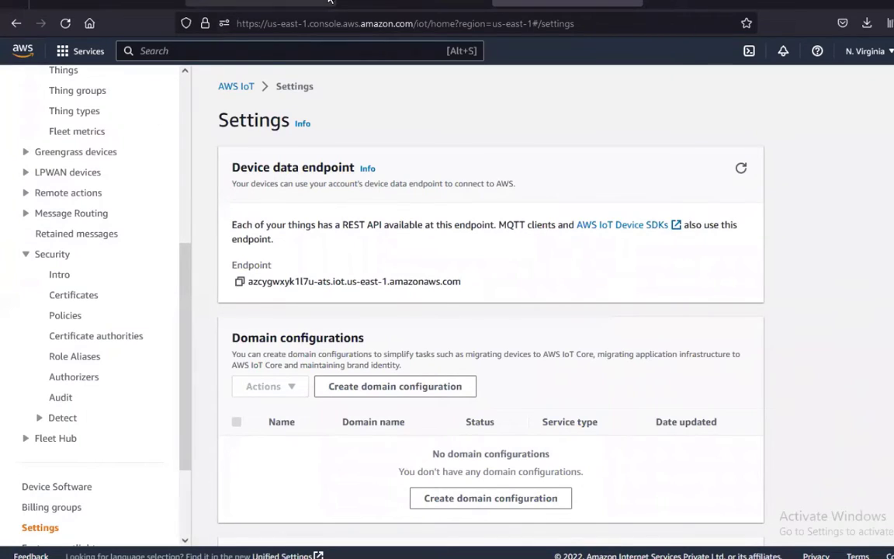
# Collapse Security and All devices in the AWS IoT sidebar and open Test > MQTT test client
pyautogui.scroll(5, 92, 258)
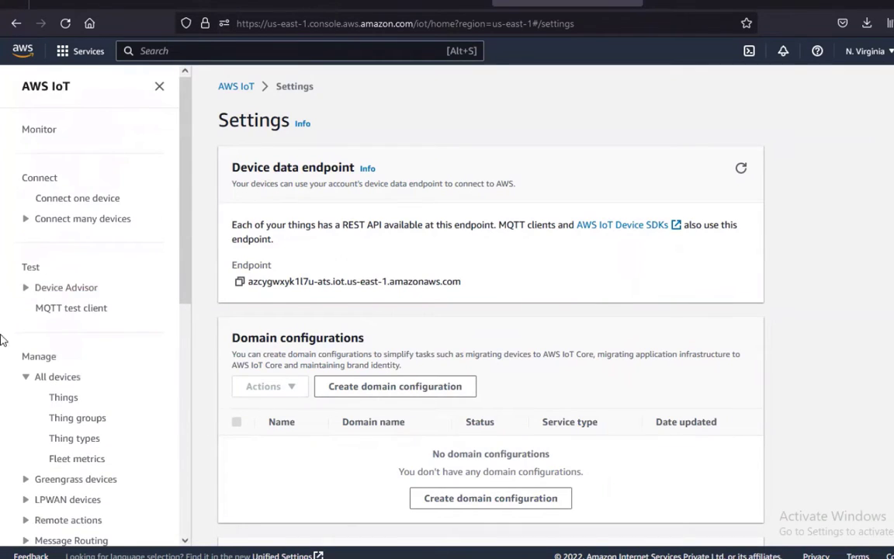
pyautogui.scroll(-6, 83, 325)
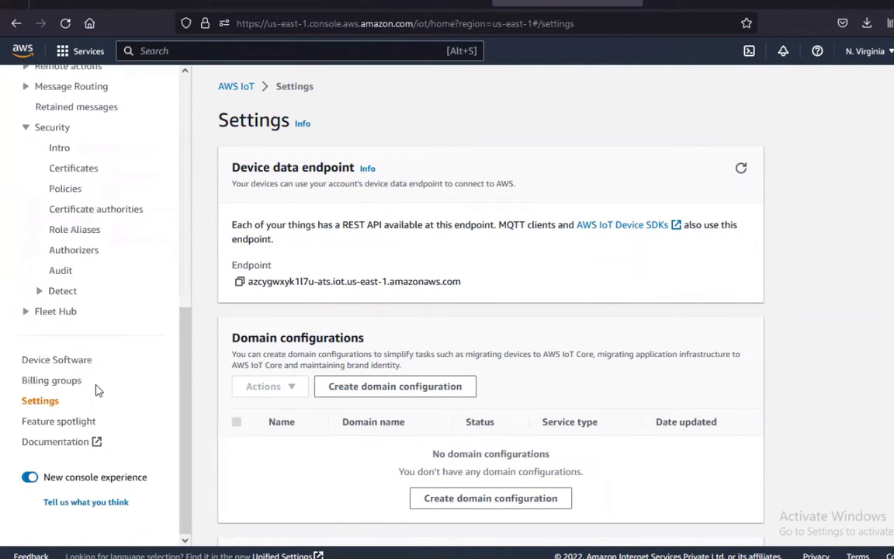
pyautogui.click(29, 128)
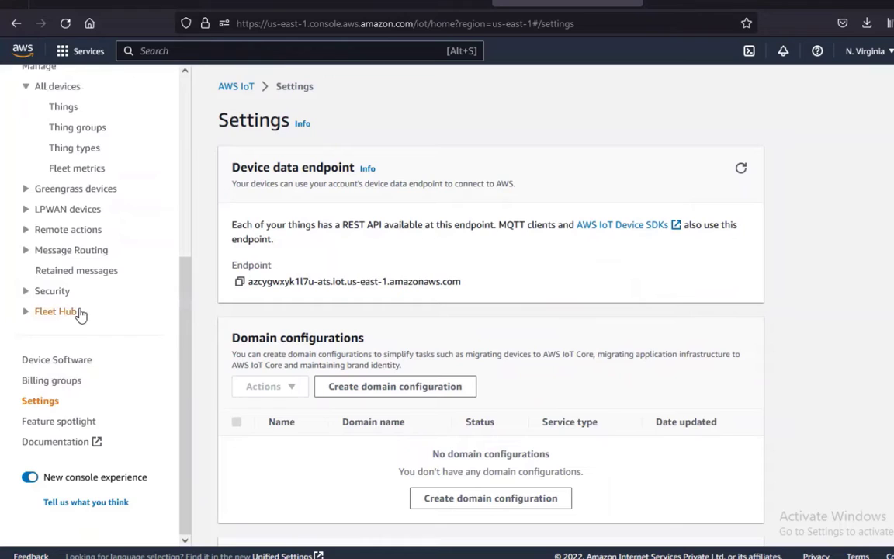
pyautogui.scroll(3, 78, 271)
pyautogui.click(27, 217)
pyautogui.click(83, 151)
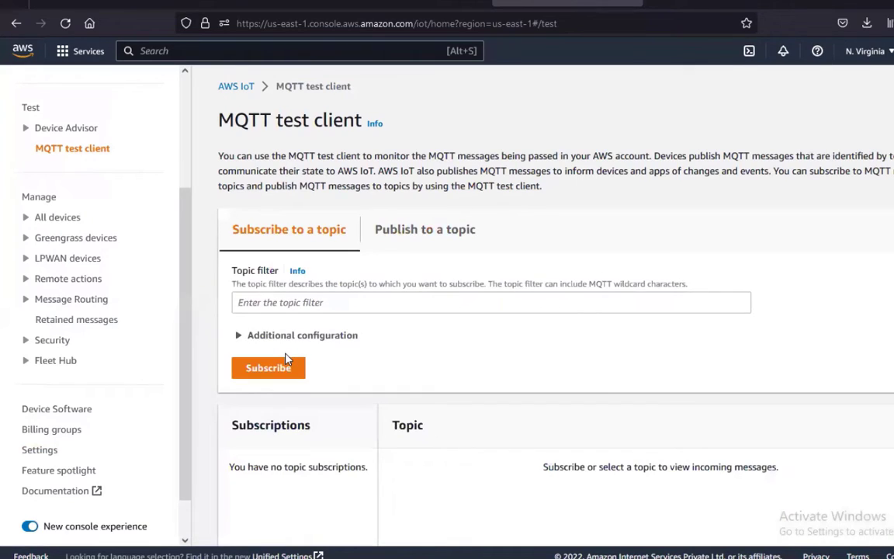
# Subscribe to the iotdata topic in the MQTT test client
pyautogui.click(279, 302)
pyautogui.scroll(-2, 338, 353)
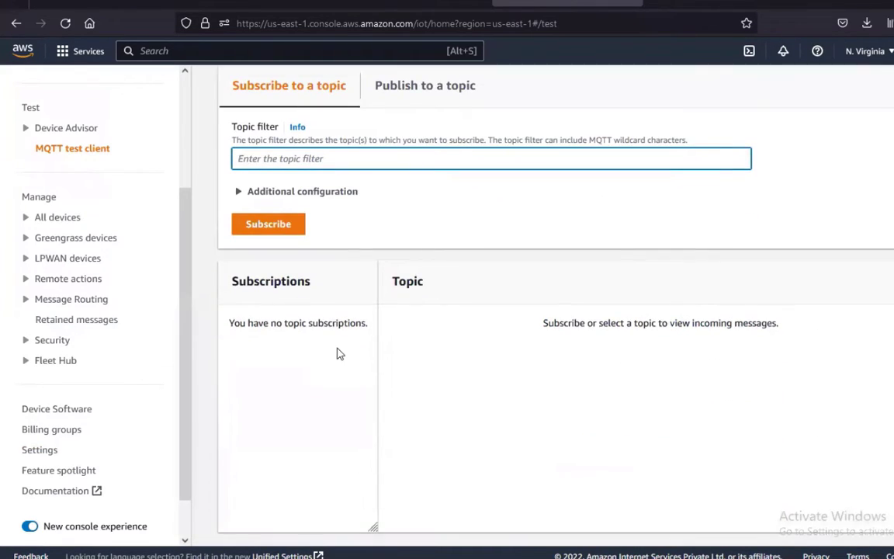
pyautogui.scroll(1, 395, 359)
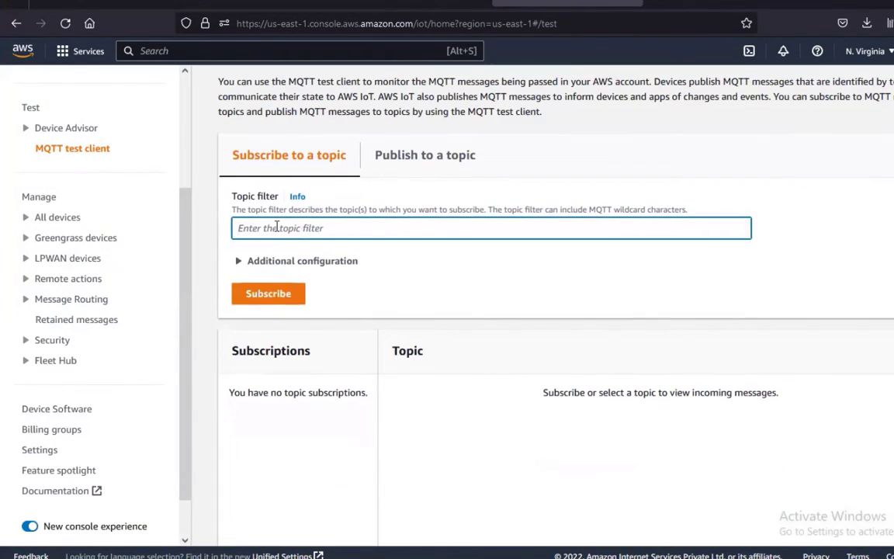
pyautogui.write('#')
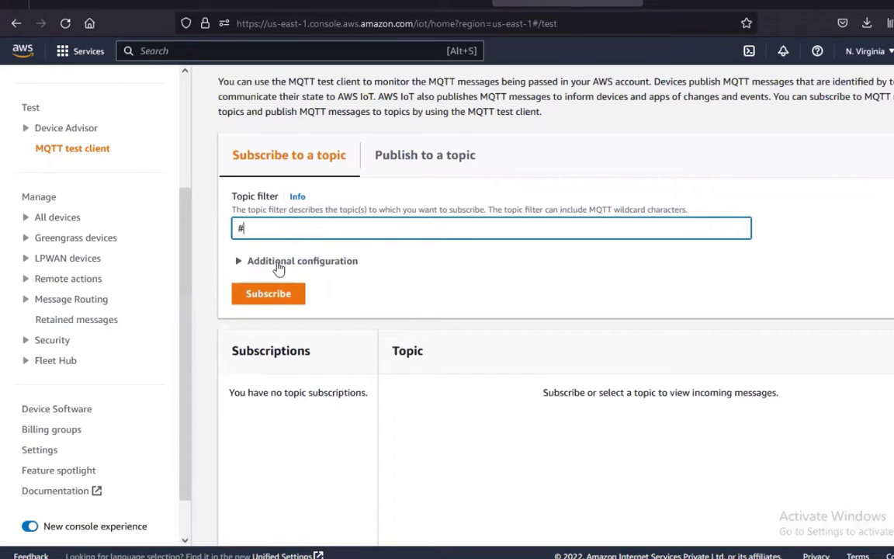
pyautogui.press('BackSpace')
pyautogui.write('iotdata')
pyautogui.click(279, 296)
# Inspect the newest iotdata message's id, Temperature and Humidity 55 values
pyautogui.scroll(-1, 446, 339)
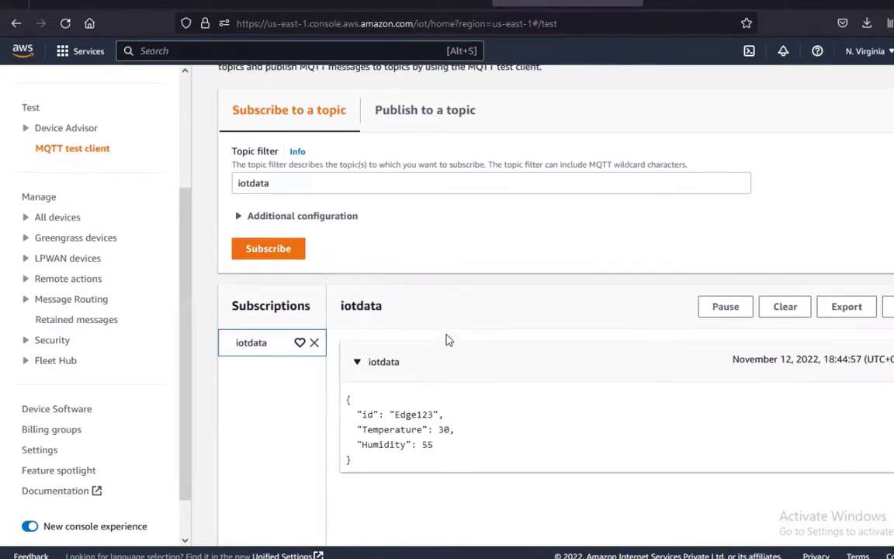
pyautogui.scroll(-1, 446, 339)
pyautogui.scroll(-2, 373, 388)
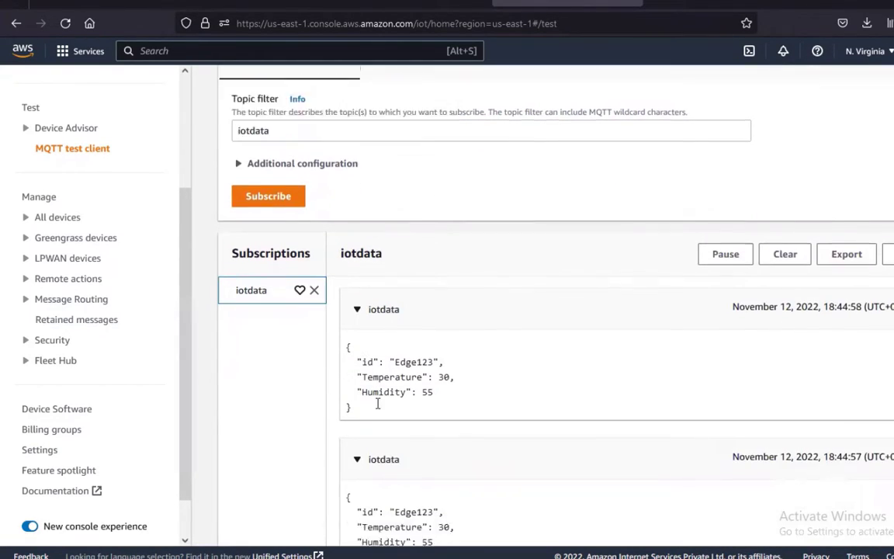
pyautogui.moveTo(354, 301); pyautogui.dragTo(444, 302)
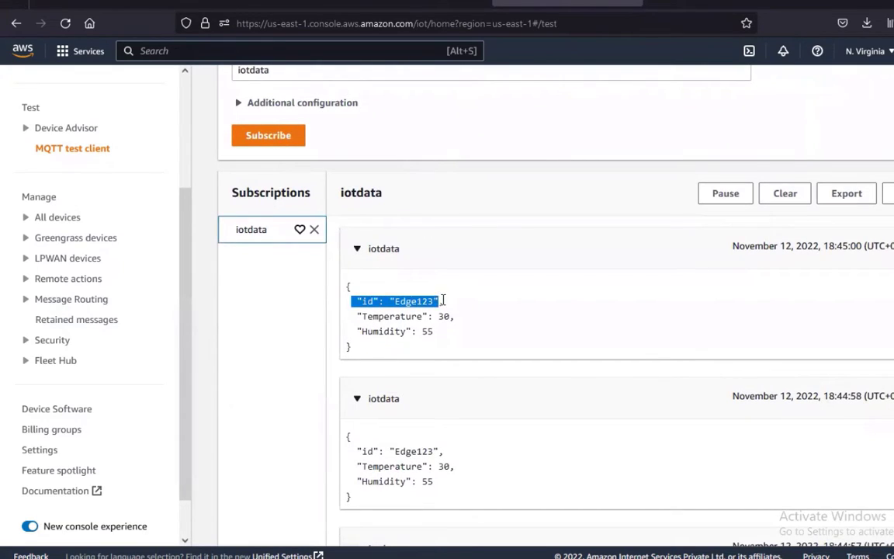
pyautogui.moveTo(373, 319); pyautogui.dragTo(421, 317)
pyautogui.moveTo(371, 344); pyautogui.dragTo(423, 334)
pyautogui.scroll(-4, 440, 470)
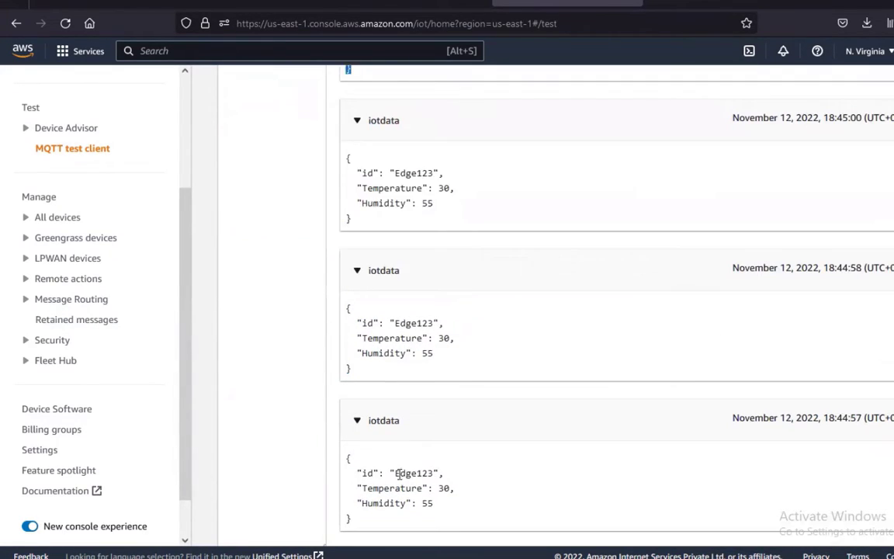
pyautogui.scroll(7, 526, 277)
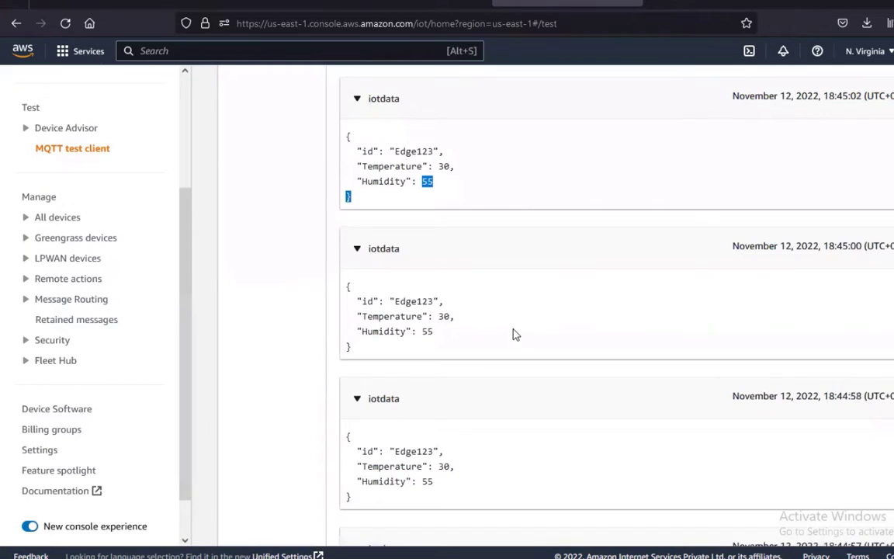
# Glance at the Raspberry Pi terminal, then go back to the browser's dataset1 page
pyautogui.moveTo(684, 556)
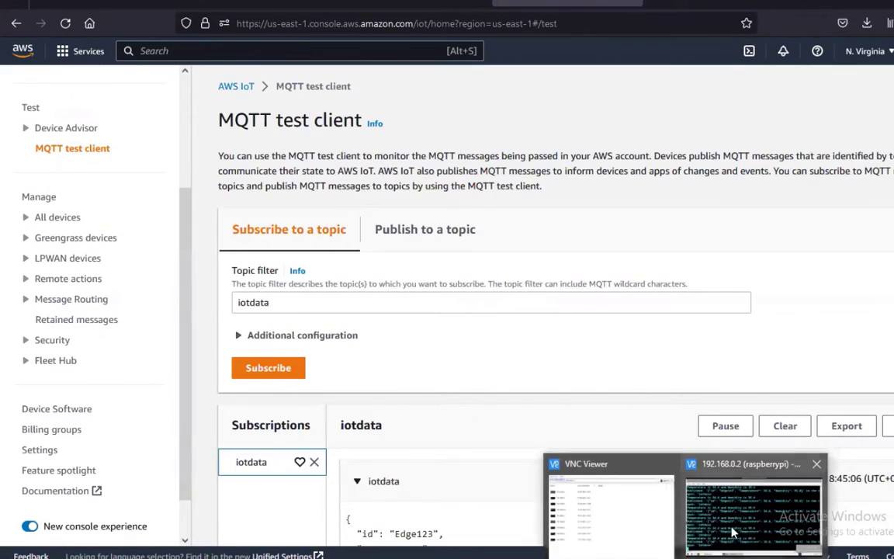
pyautogui.click(731, 531)
pyautogui.hotkey('alt', 'Tab')
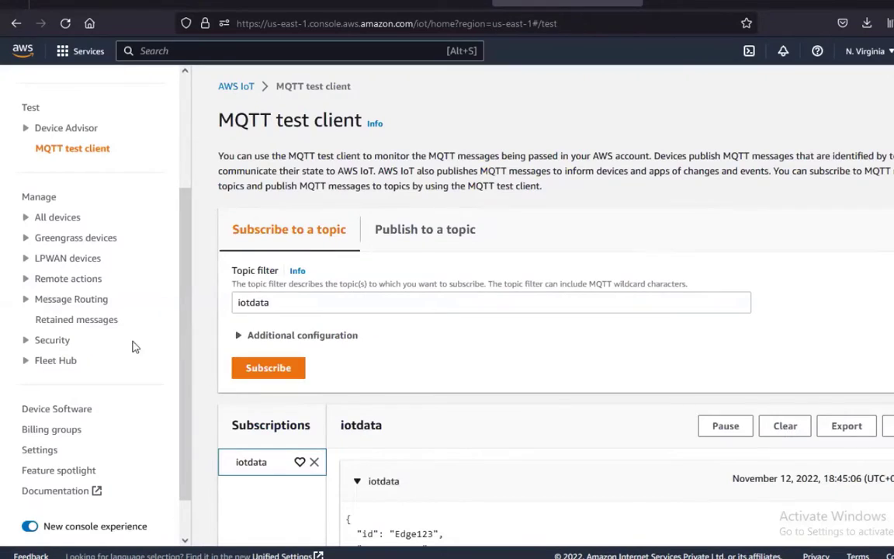
pyautogui.scroll(-2, 388, 335)
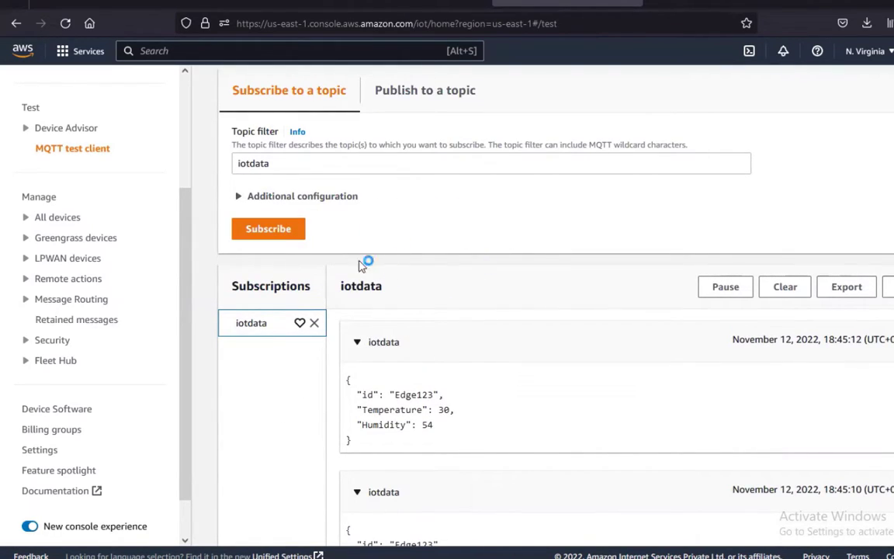
pyautogui.click(226, 3)
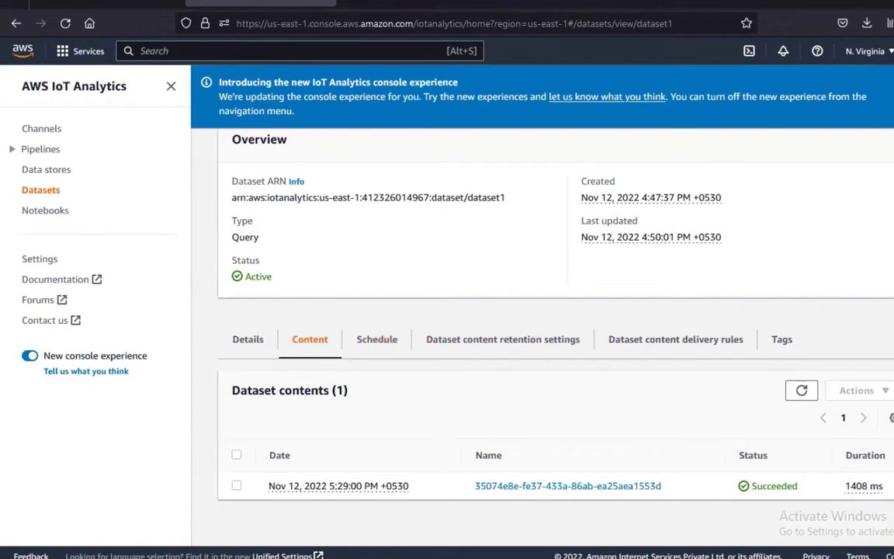
# Open the appleton1 rule under Message Routing > Rules in the MQTT tab
pyautogui.click(547, 3)
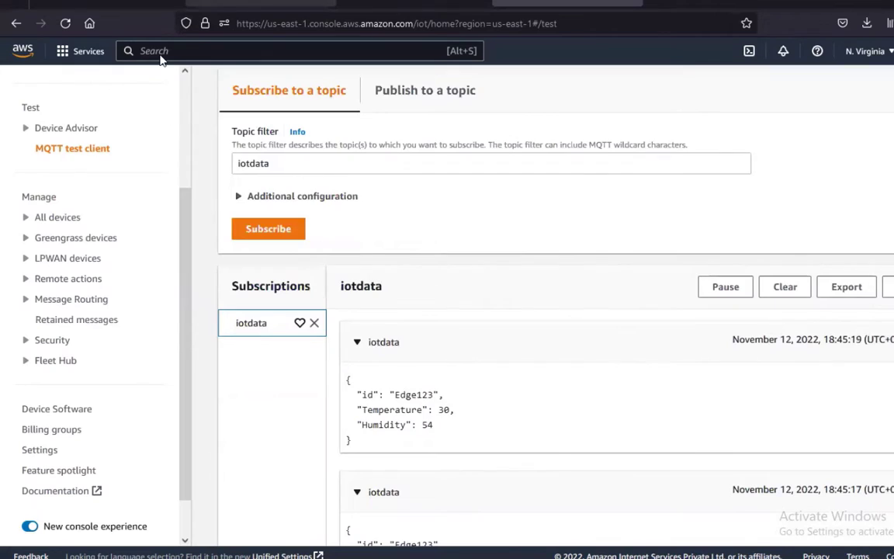
pyautogui.click(225, 3)
pyautogui.click(547, 3)
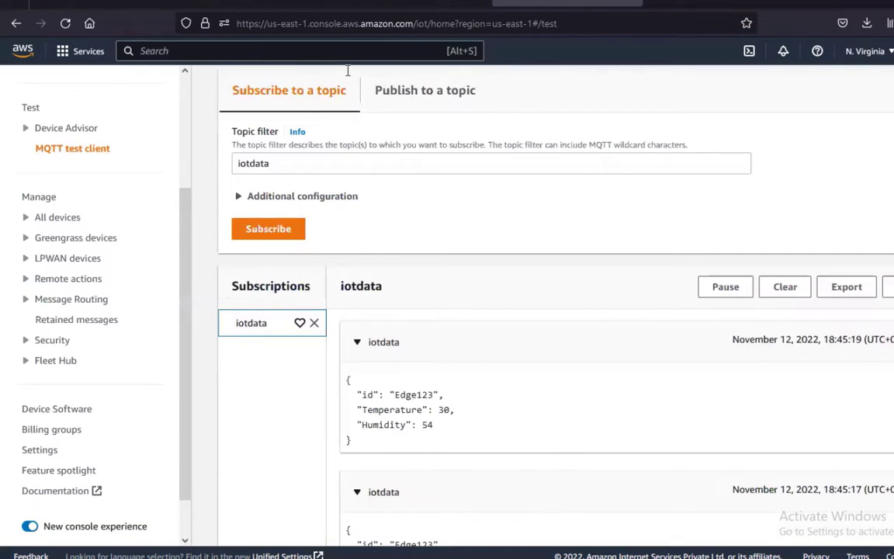
pyautogui.click(23, 303)
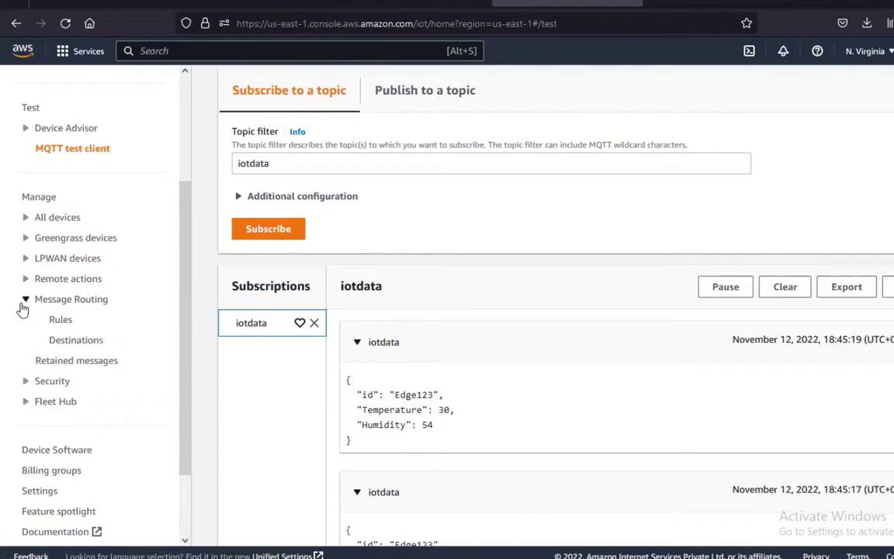
pyautogui.click(63, 322)
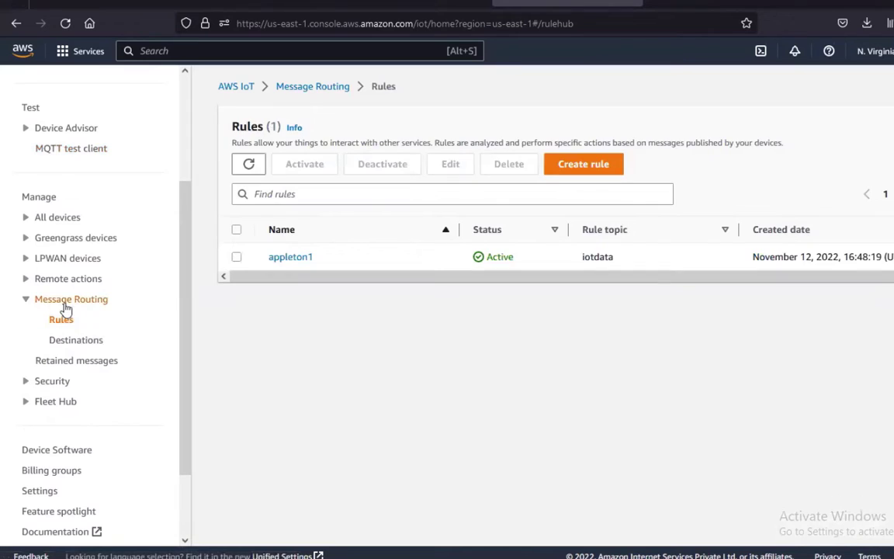
pyautogui.click(289, 261)
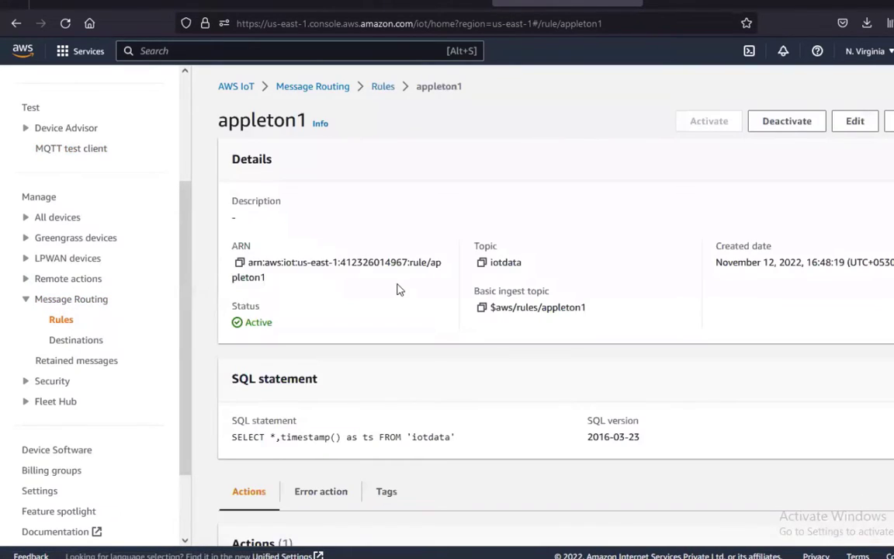
# Review appleton1's SQL statement and actions, then return to the dataset1 page
pyautogui.scroll(-3, 214, 300)
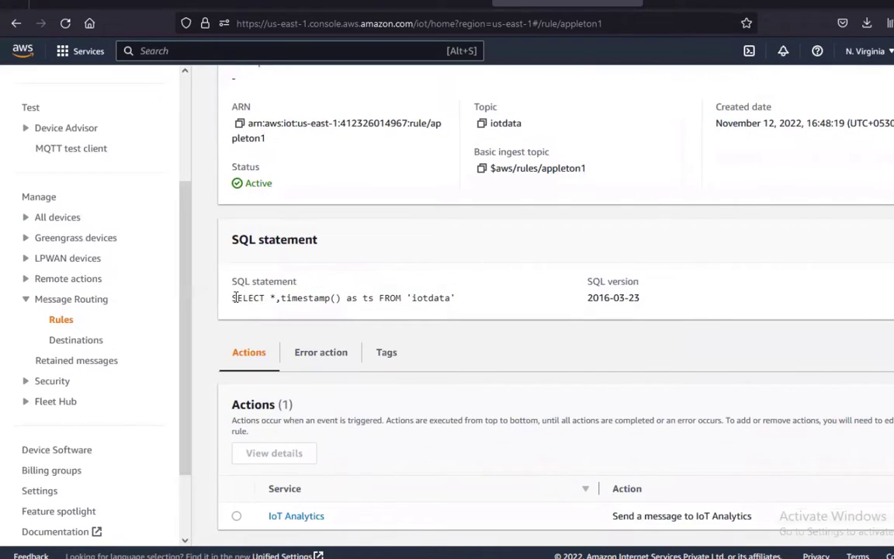
pyautogui.moveTo(232, 298); pyautogui.dragTo(331, 298)
pyautogui.click(282, 296)
pyautogui.click(286, 301)
pyautogui.click(374, 303)
pyautogui.click(268, 303)
pyautogui.scroll(-1, 315, 339)
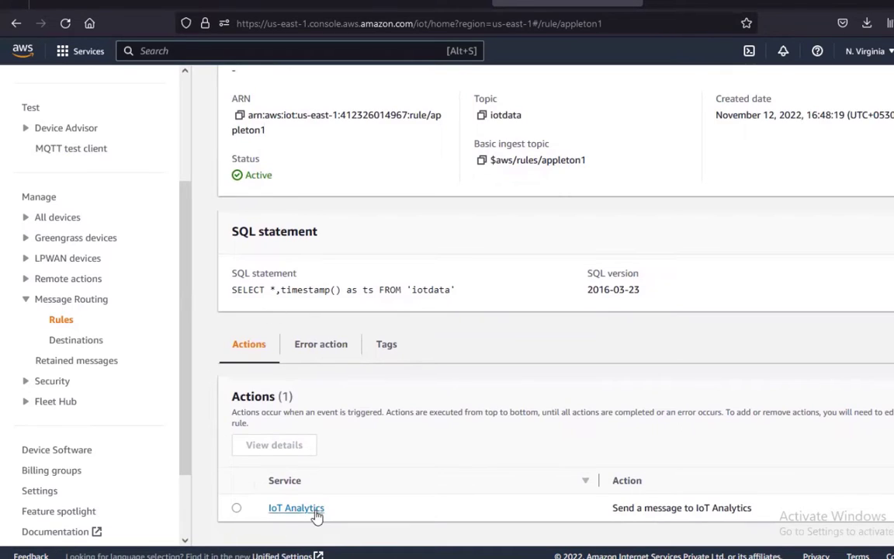
pyautogui.hotkey('ctrl', 'shift', 'Tab')
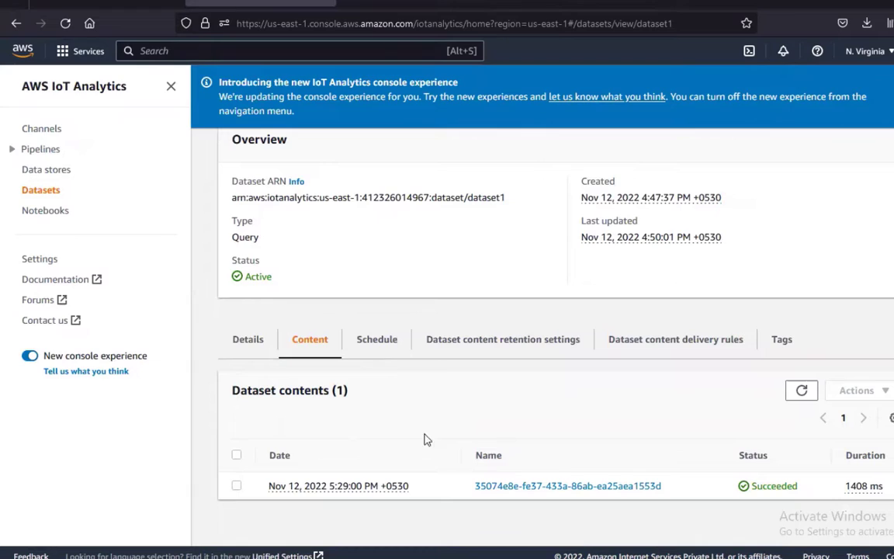
# Review the IoT Analytics Channels, Pipelines and Data stores lists
pyautogui.scroll(3, 293, 319)
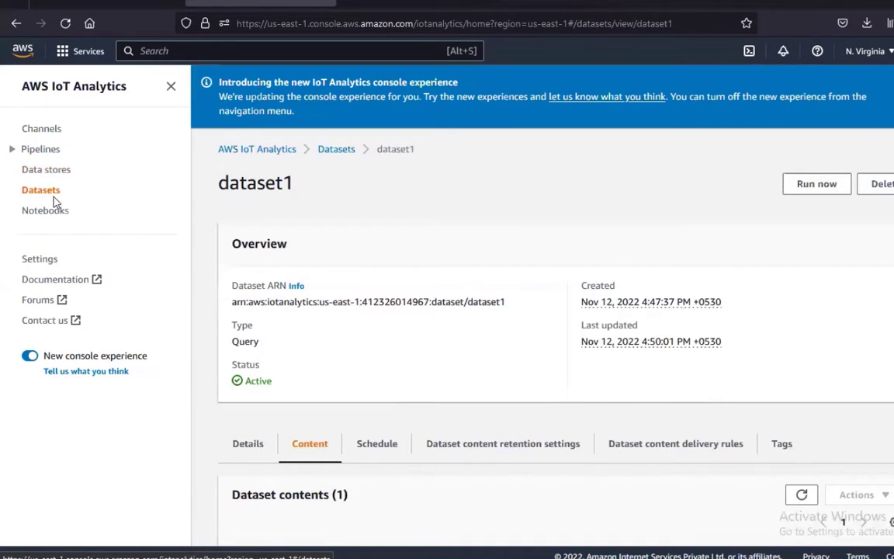
pyautogui.scroll(-2, 457, 325)
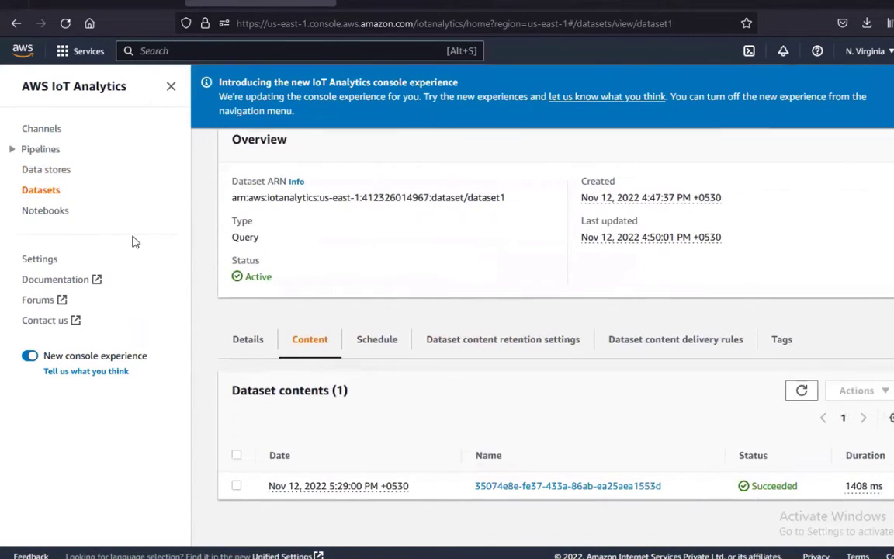
pyautogui.click(45, 134)
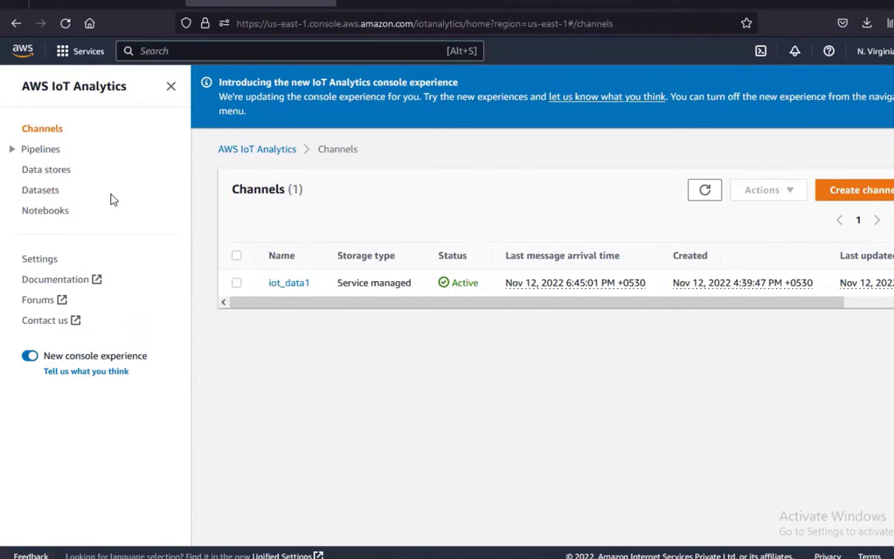
pyautogui.click(34, 150)
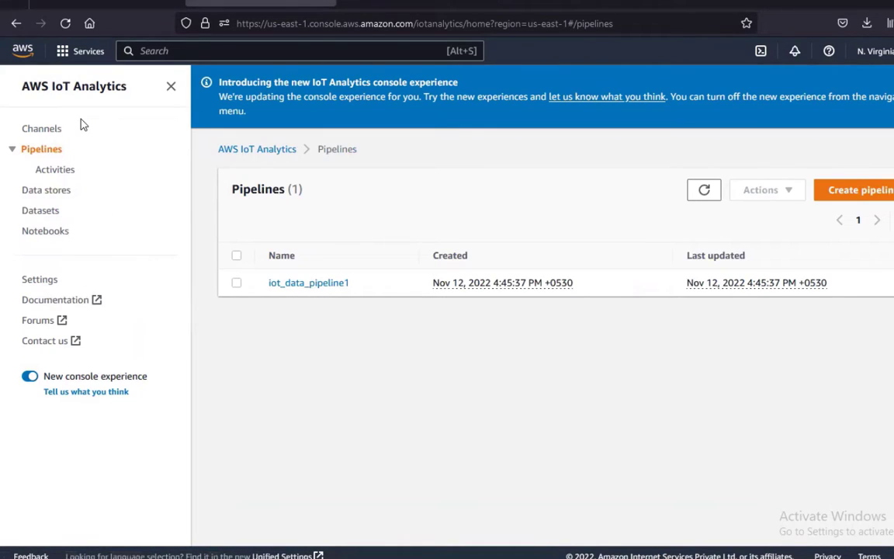
pyautogui.click(45, 193)
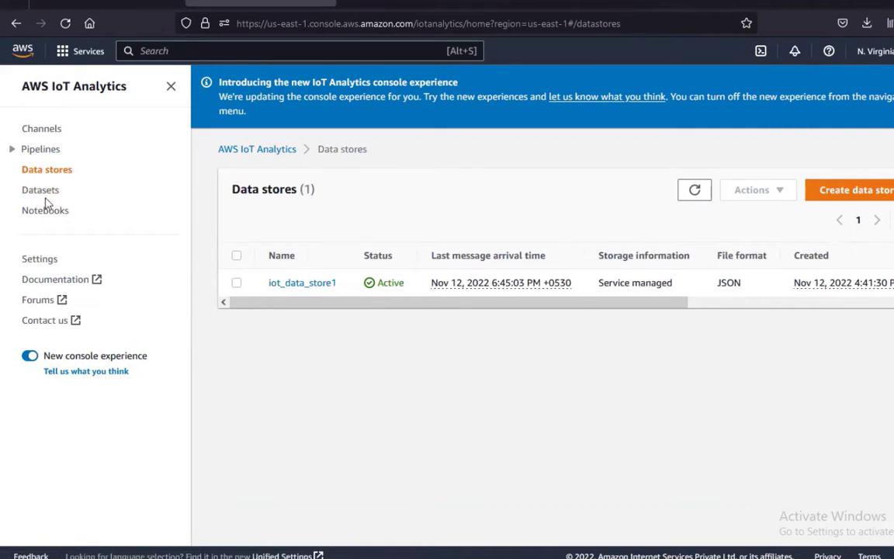
# Open dataset1's Content tab and preview its latest succeeded result
pyautogui.click(40, 194)
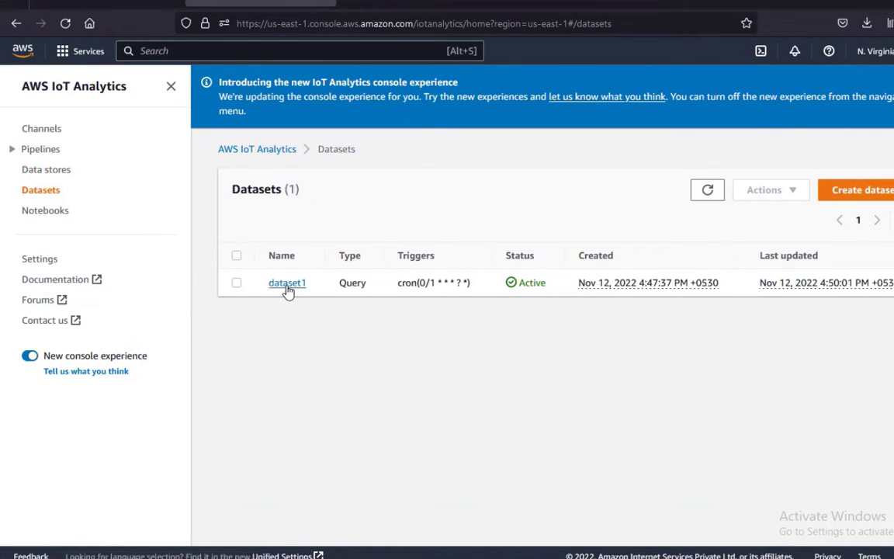
pyautogui.click(287, 284)
pyautogui.scroll(-3, 310, 343)
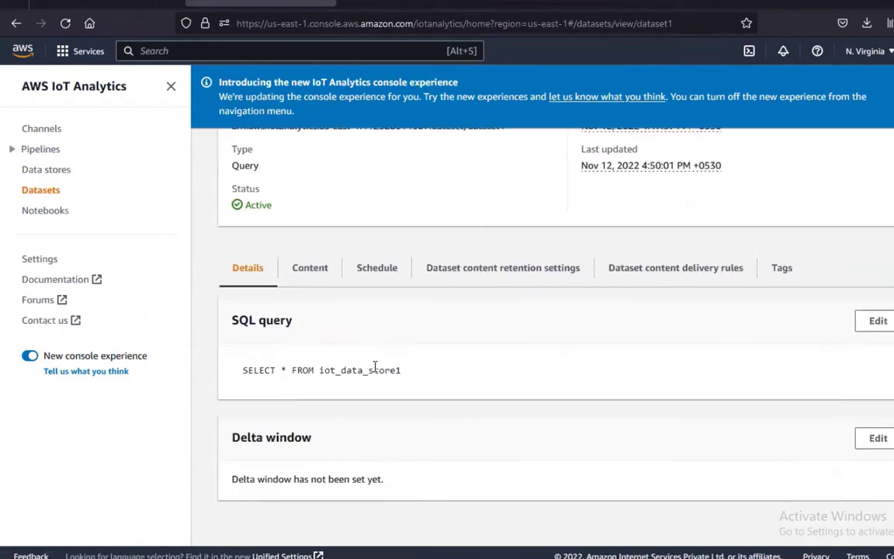
pyautogui.click(309, 267)
pyautogui.scroll(-1, 415, 457)
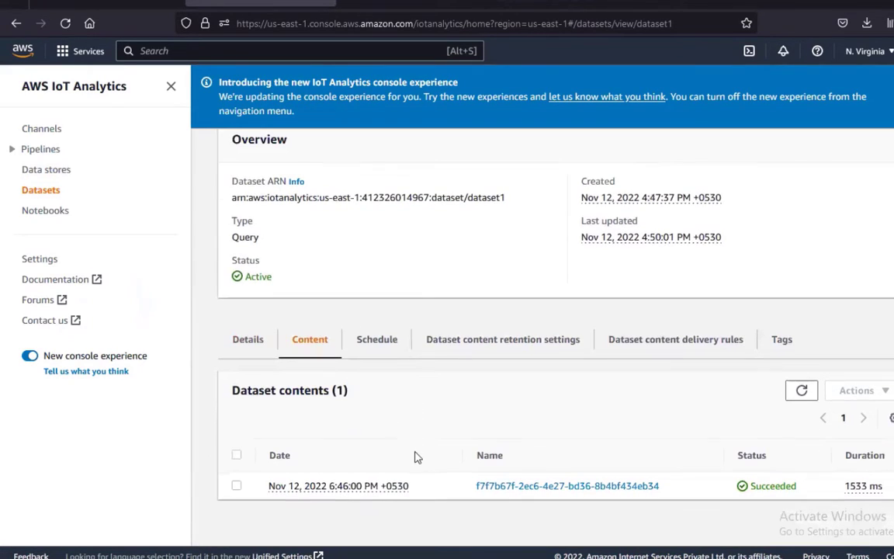
pyautogui.click(611, 489)
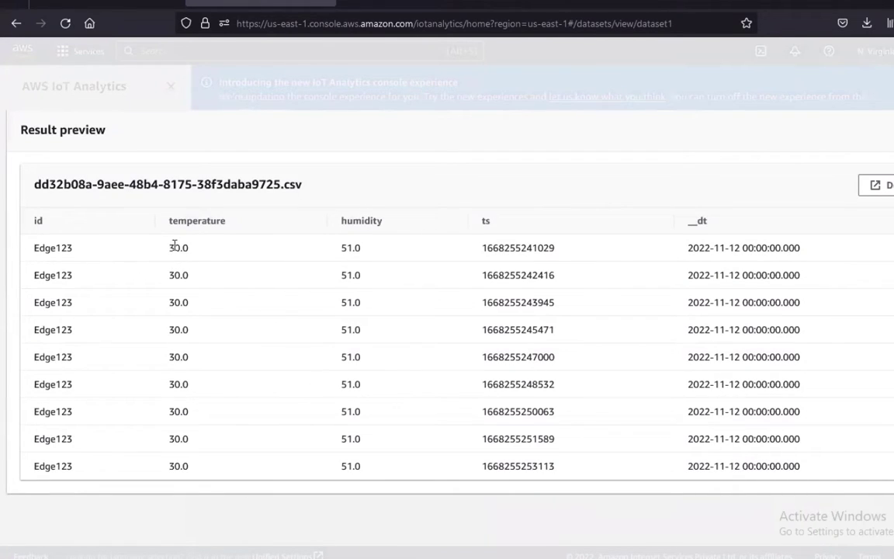
# Select the first row's temperature 30.0, humidity 51.0 and 2022-11-12 date values
pyautogui.doubleClick(179, 248)
pyautogui.doubleClick(348, 248)
pyautogui.click(434, 289)
pyautogui.doubleClick(698, 248)
pyautogui.click(331, 255)
# Drag across parts of the dataset1 result preview, then dismiss it with Escape
pyautogui.moveTo(187, 152)
pyautogui.mouseDown()
pyautogui.moveTo(203, 183)
pyautogui.moveTo(239, 163)
pyautogui.moveTo(257, 165)
pyautogui.mouseUp()
pyautogui.moveTo(265, 137); pyautogui.dragTo(270, 177)
pyautogui.moveTo(325, 153); pyautogui.dragTo(399, 161)
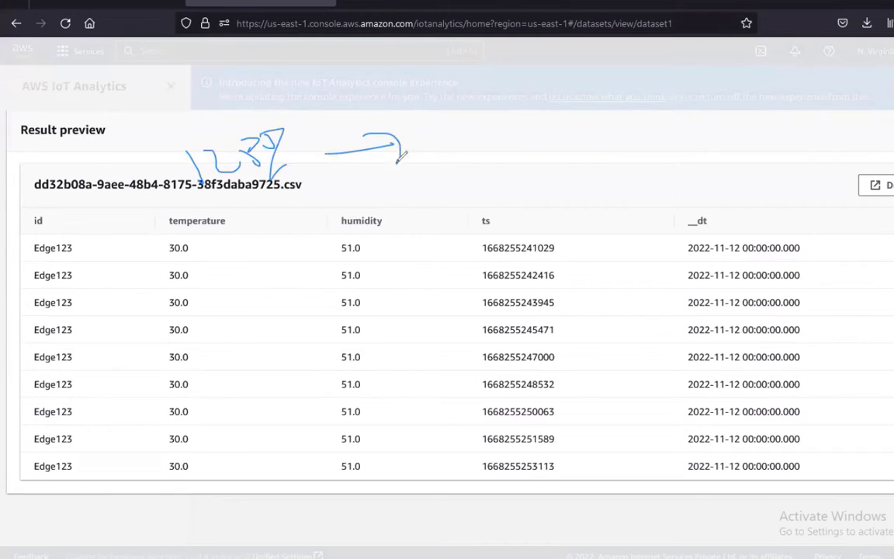
pyautogui.moveTo(455, 144)
pyautogui.mouseDown()
pyautogui.moveTo(458, 158)
pyautogui.moveTo(469, 133)
pyautogui.mouseUp()
pyautogui.moveTo(466, 146)
pyautogui.mouseDown()
pyautogui.moveTo(431, 178)
pyautogui.moveTo(496, 151)
pyautogui.mouseUp()
pyautogui.moveTo(521, 118); pyautogui.dragTo(506, 143)
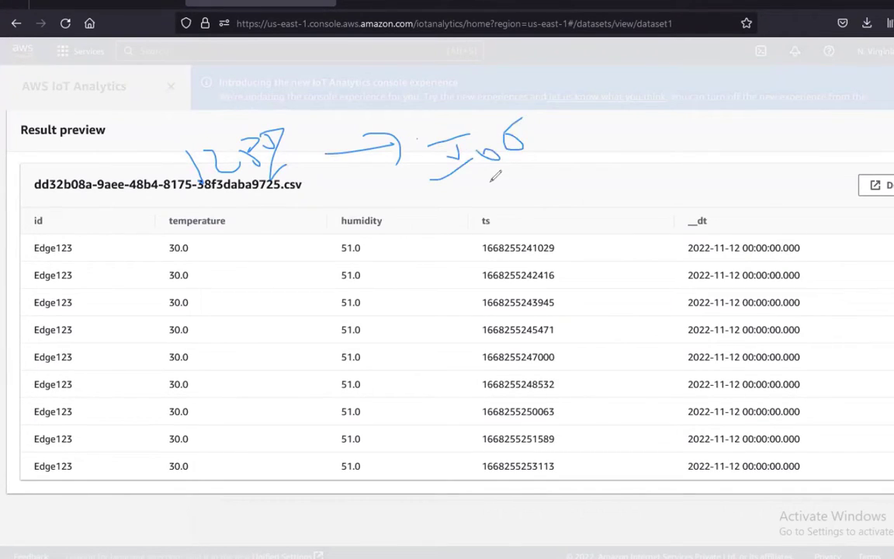
pyautogui.moveTo(461, 190)
pyautogui.mouseDown()
pyautogui.moveTo(489, 204)
pyautogui.moveTo(532, 168)
pyautogui.mouseUp()
pyautogui.moveTo(522, 119); pyautogui.dragTo(524, 127)
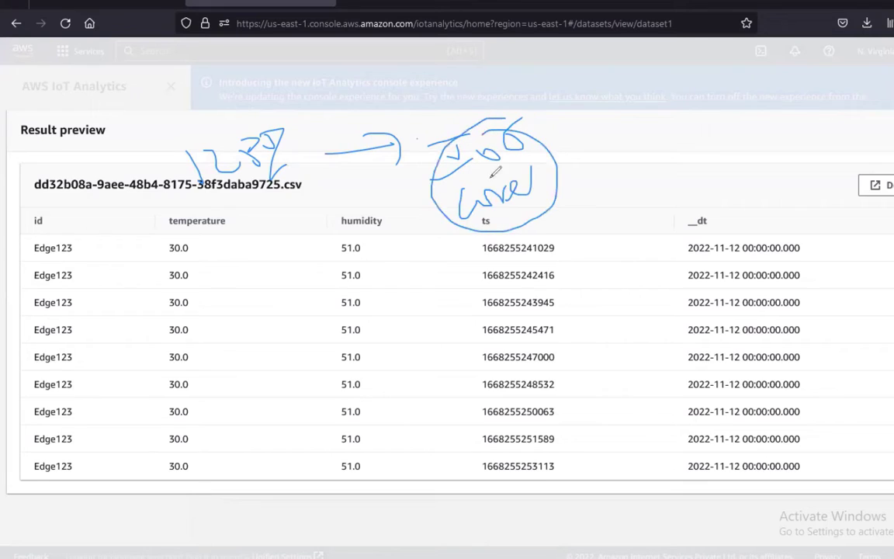
pyautogui.moveTo(556, 250)
pyautogui.mouseDown()
pyautogui.moveTo(613, 223)
pyautogui.moveTo(652, 224)
pyautogui.moveTo(679, 203)
pyautogui.mouseUp()
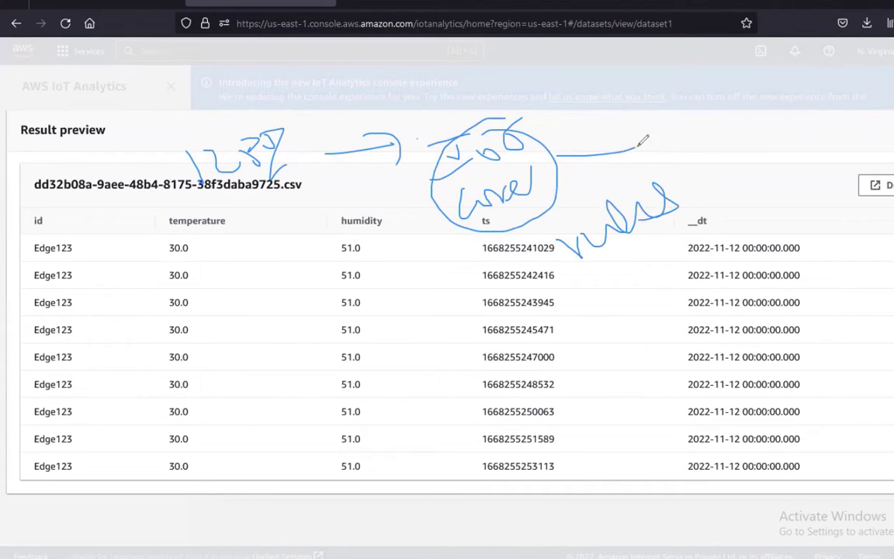
pyautogui.moveTo(557, 155); pyautogui.dragTo(646, 154)
pyautogui.moveTo(681, 120)
pyautogui.mouseDown()
pyautogui.moveTo(737, 152)
pyautogui.moveTo(683, 116)
pyautogui.mouseUp()
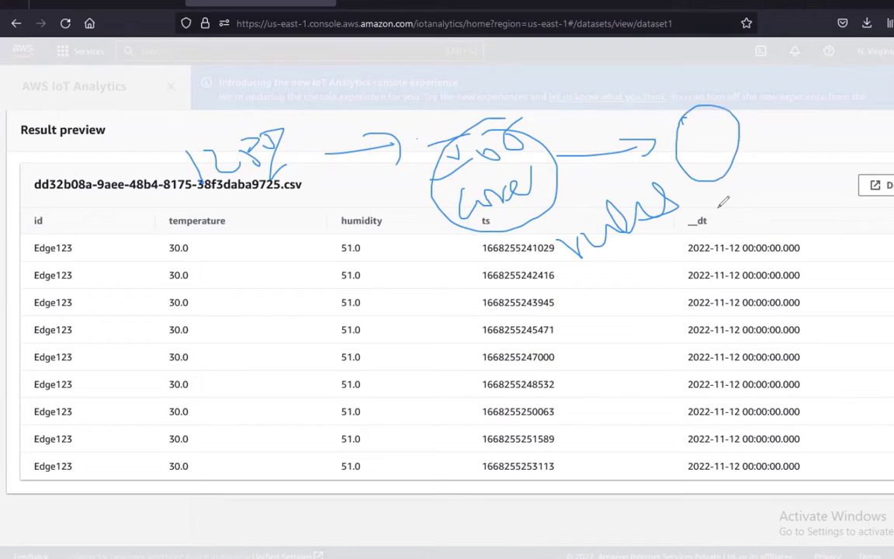
pyautogui.moveTo(731, 220)
pyautogui.mouseDown()
pyautogui.moveTo(812, 163)
pyautogui.moveTo(833, 181)
pyautogui.mouseUp()
pyautogui.moveTo(658, 185)
pyautogui.mouseDown()
pyautogui.moveTo(619, 277)
pyautogui.moveTo(612, 211)
pyautogui.mouseUp()
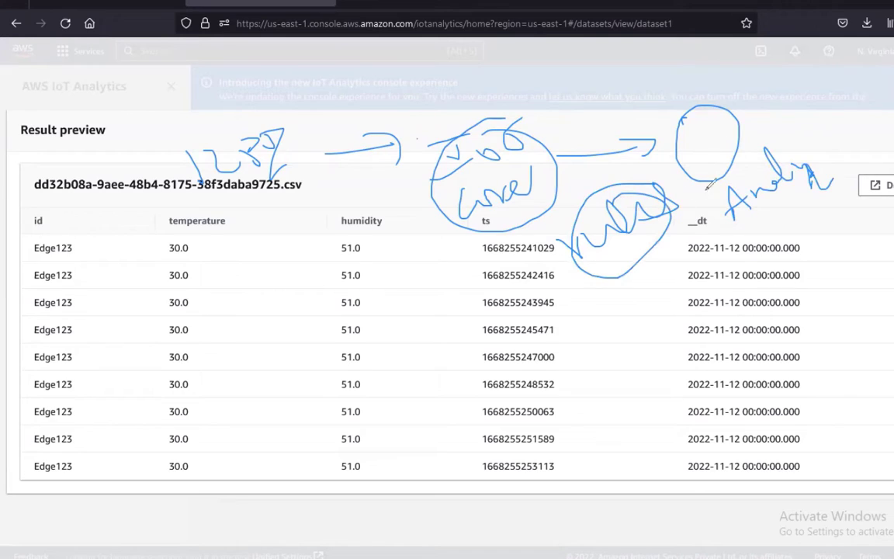
pyautogui.moveTo(773, 126)
pyautogui.mouseDown()
pyautogui.moveTo(804, 109)
pyautogui.moveTo(852, 107)
pyautogui.moveTo(765, 124)
pyautogui.moveTo(776, 97)
pyautogui.moveTo(741, 136)
pyautogui.moveTo(886, 77)
pyautogui.mouseUp()
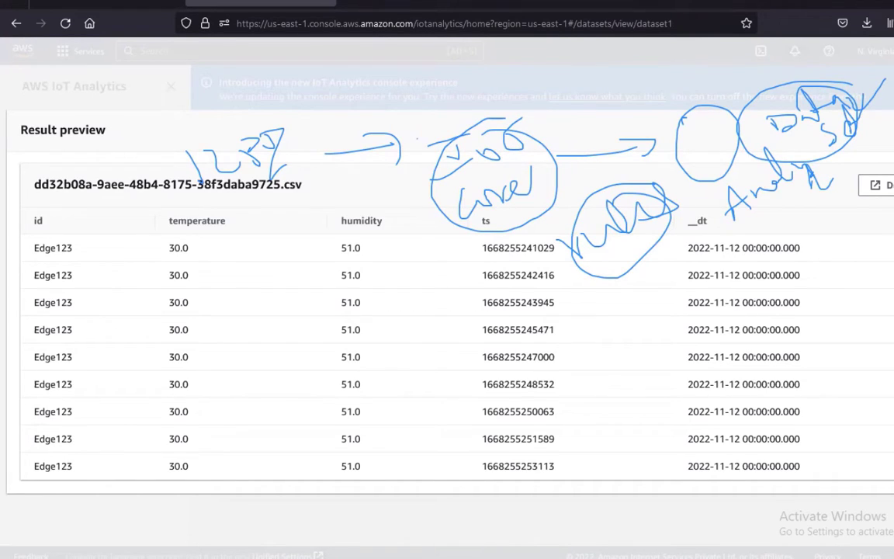
pyautogui.press('Escape')
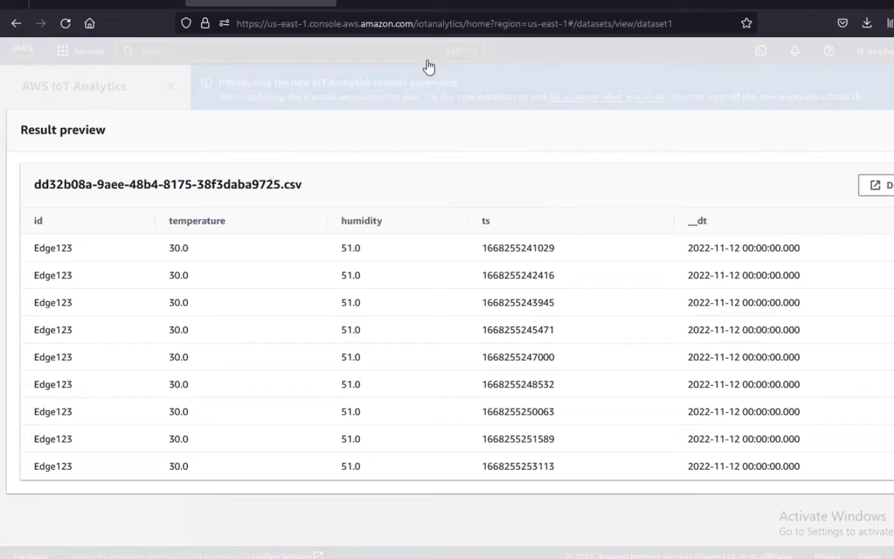
# Search the console for 'quick' and launch the QuickSight service
pyautogui.click(104, 3)
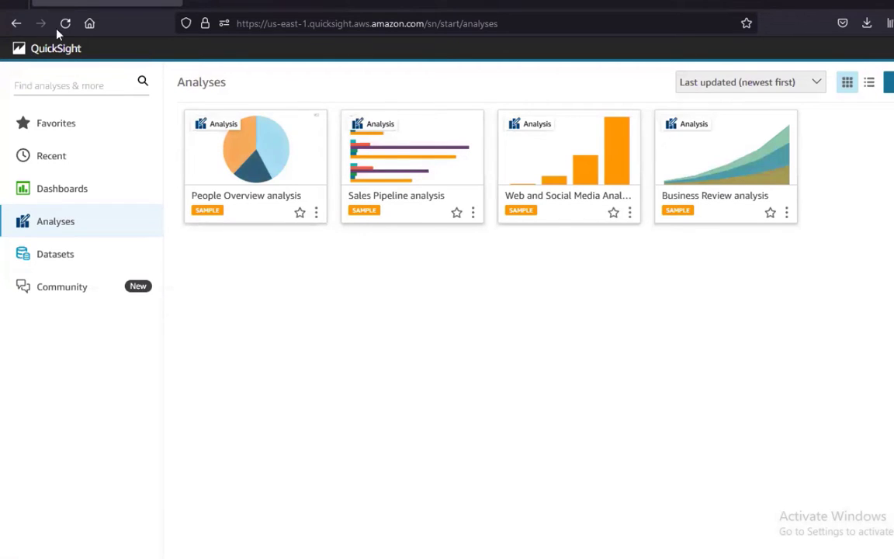
pyautogui.click(171, 1)
pyautogui.click(414, 3)
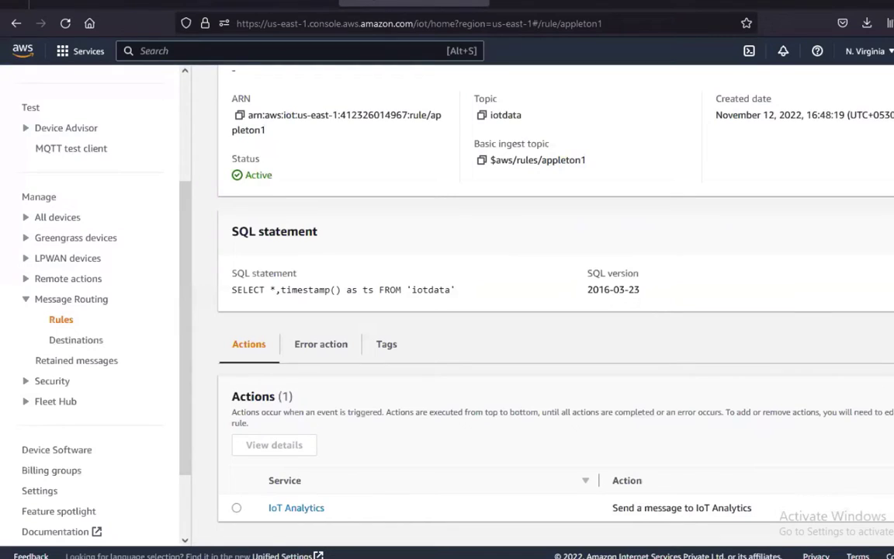
pyautogui.scroll(2, 272, 162)
pyautogui.click(172, 51)
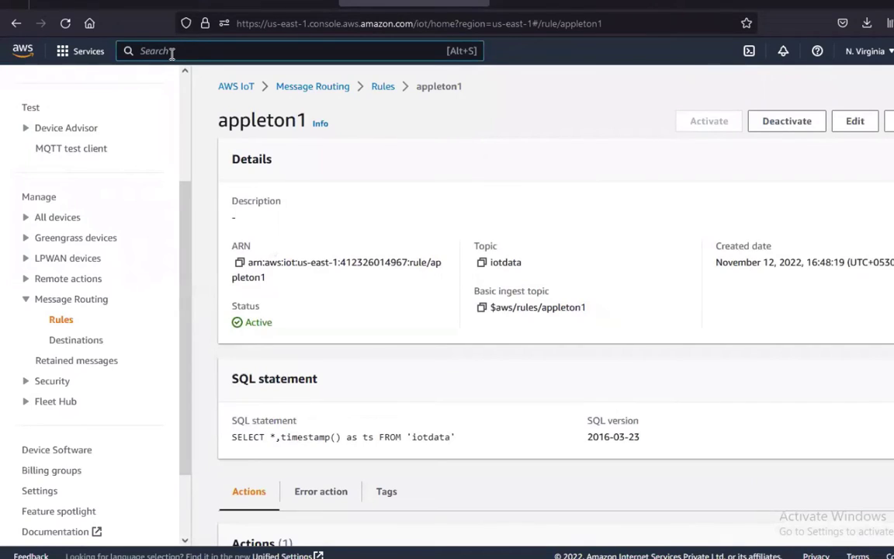
pyautogui.write('quick')
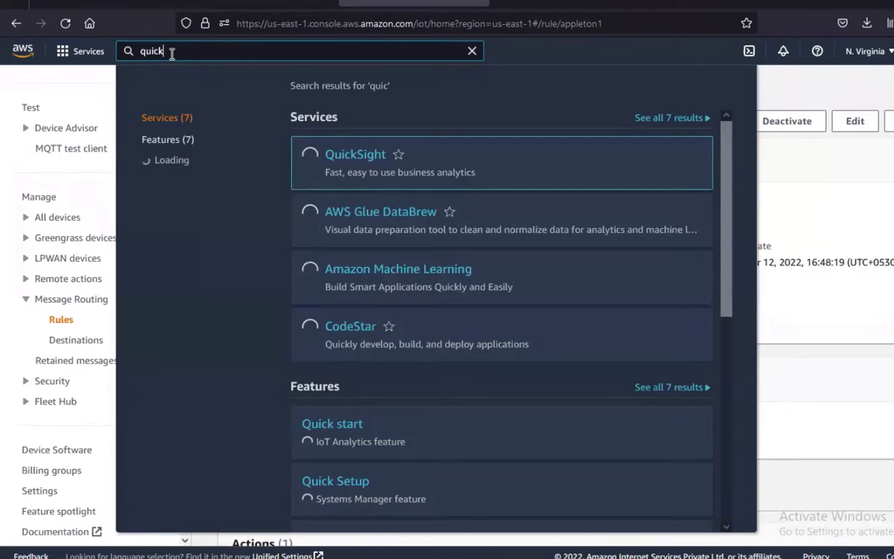
pyautogui.click(359, 160)
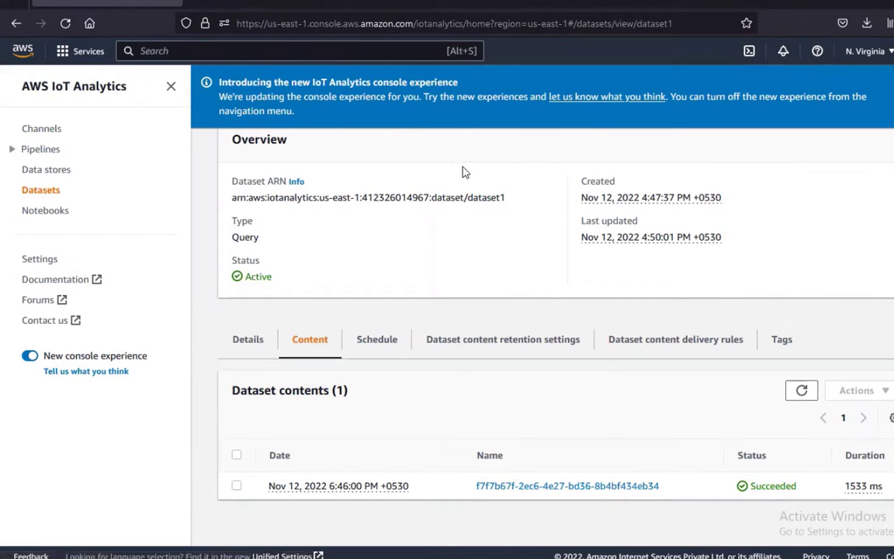
# Highlight dataset1 in the ARN and page heading, then move to the QuickSight tab
pyautogui.moveTo(472, 199)
pyautogui.mouseDown()
pyautogui.moveTo(521, 200)
pyautogui.moveTo(473, 200)
pyautogui.mouseUp()
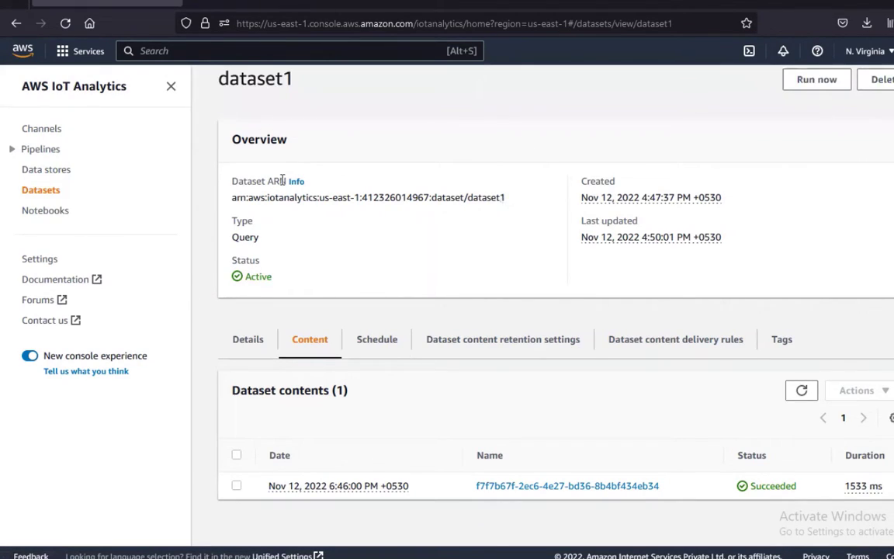
pyautogui.moveTo(223, 79); pyautogui.dragTo(322, 88)
pyautogui.click(242, 88)
pyautogui.click(390, 2)
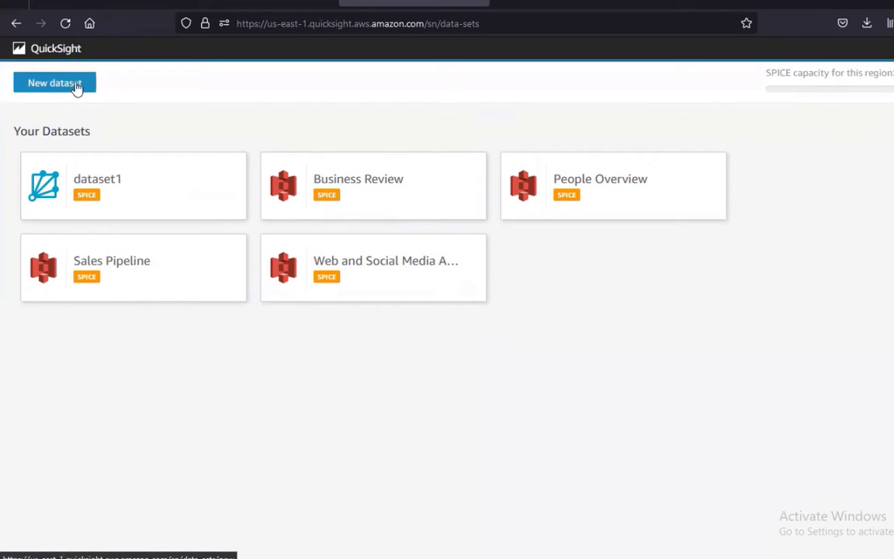
# Upload iris.csv as a new dataset to reach its upload-settings preview
pyautogui.click(45, 90)
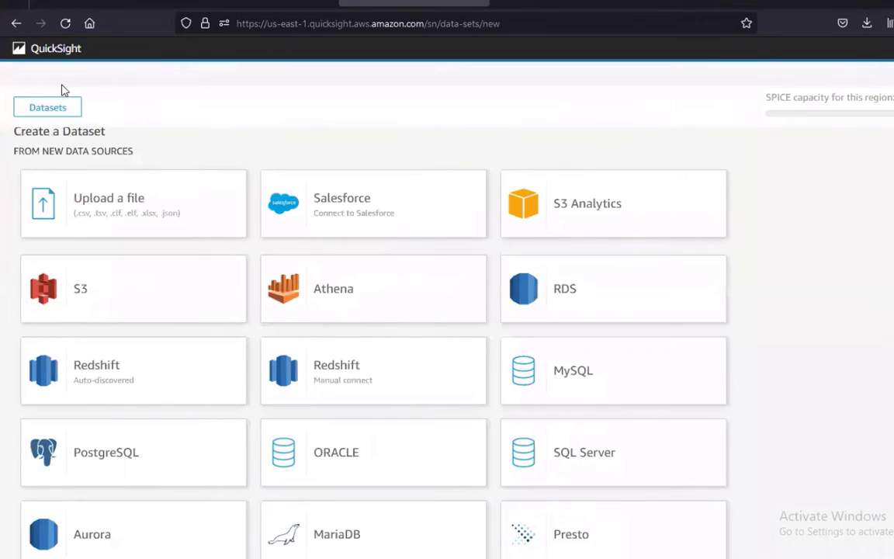
pyautogui.click(132, 203)
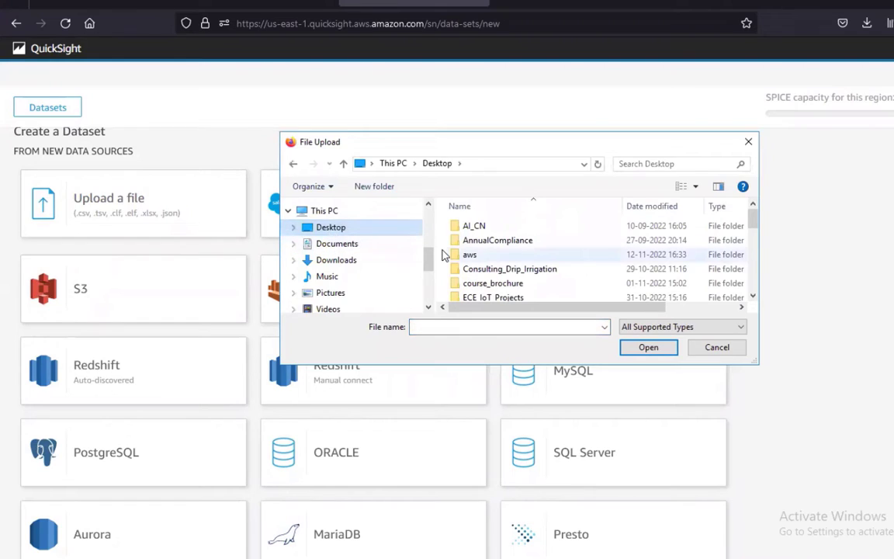
pyautogui.scroll(-5, 525, 300)
pyautogui.click(460, 326)
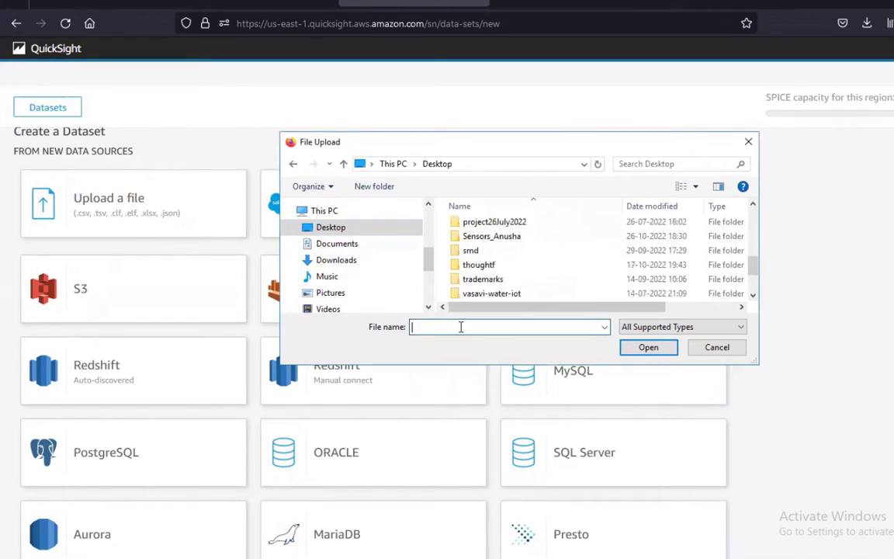
pyautogui.write('iris')
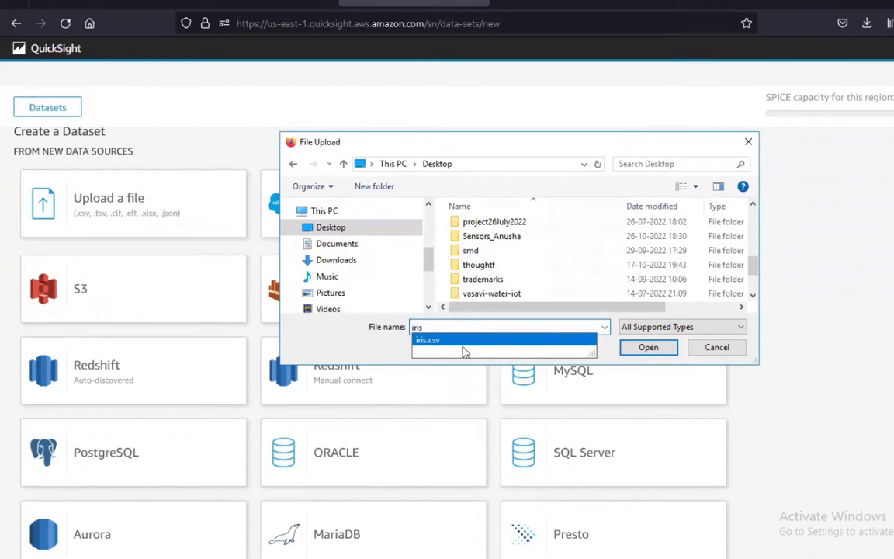
pyautogui.click(434, 342)
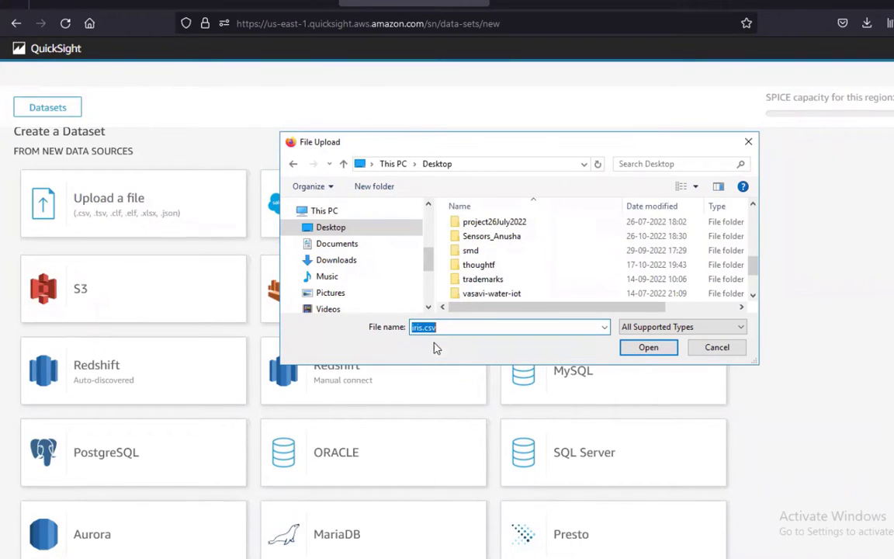
pyautogui.click(648, 348)
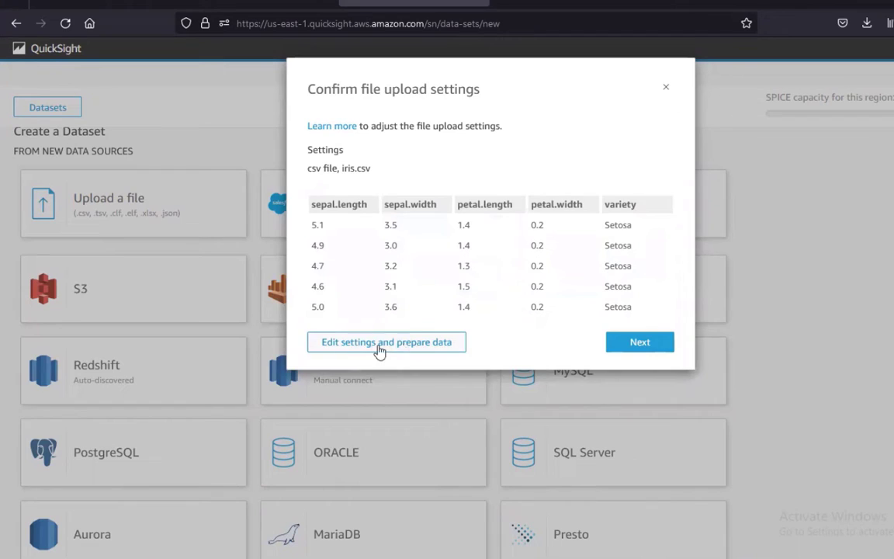
# Review the iris data in the preparation view and publish it into 'iris analysis'
pyautogui.click(412, 347)
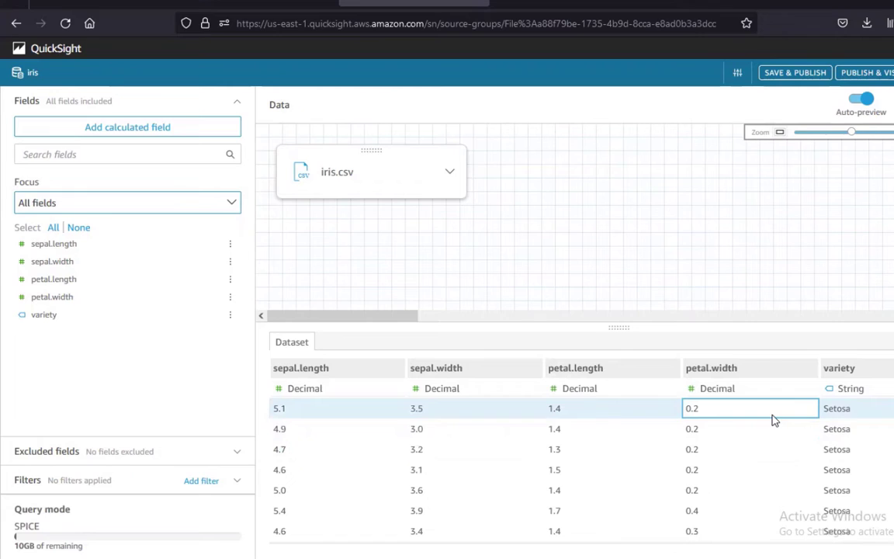
pyautogui.scroll(-3, 370, 455)
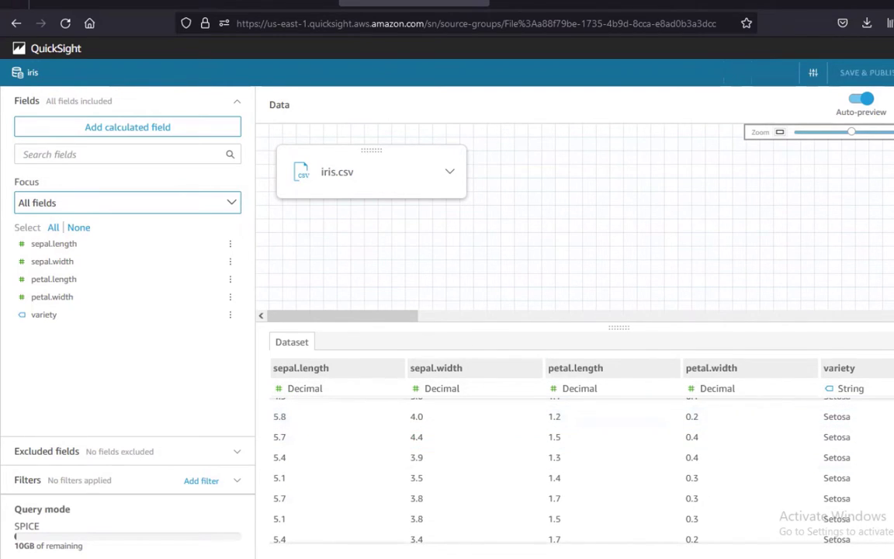
pyautogui.click(868, 74)
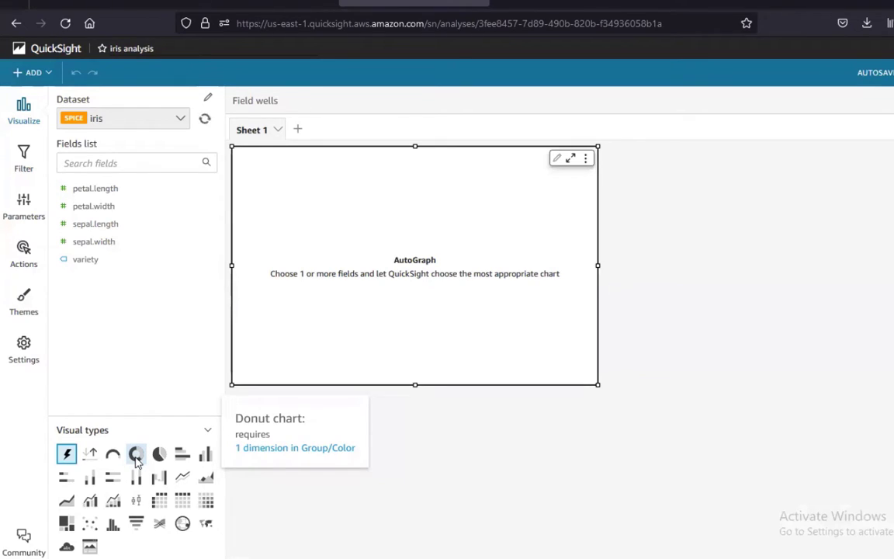
# Make the first visual a donut chart of record counts grouped by variety
pyautogui.click(136, 456)
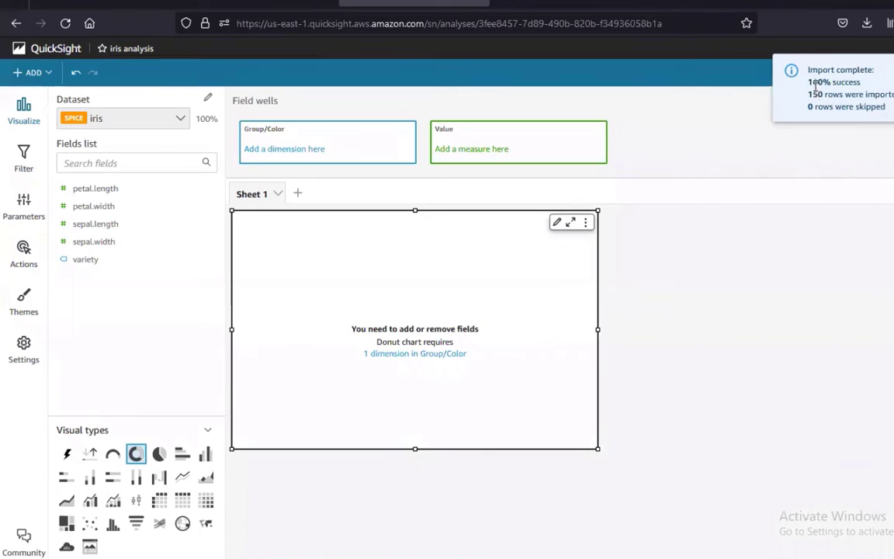
pyautogui.moveTo(839, 82); pyautogui.dragTo(893, 96)
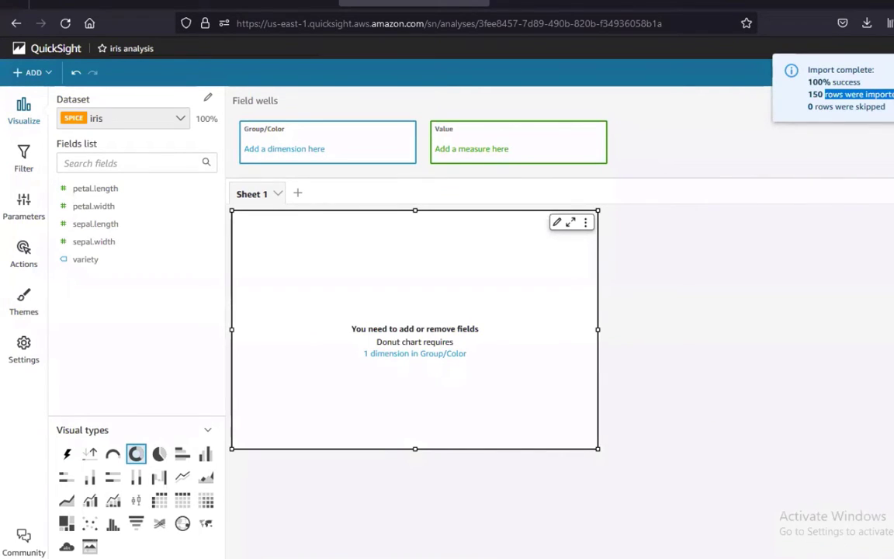
pyautogui.moveTo(812, 107); pyautogui.dragTo(861, 107)
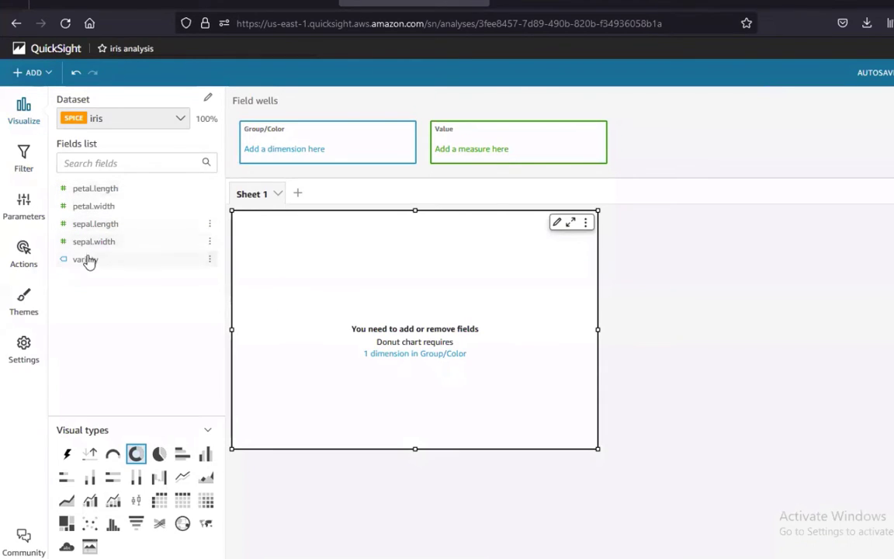
pyautogui.moveTo(260, 192); pyautogui.dragTo(291, 147)
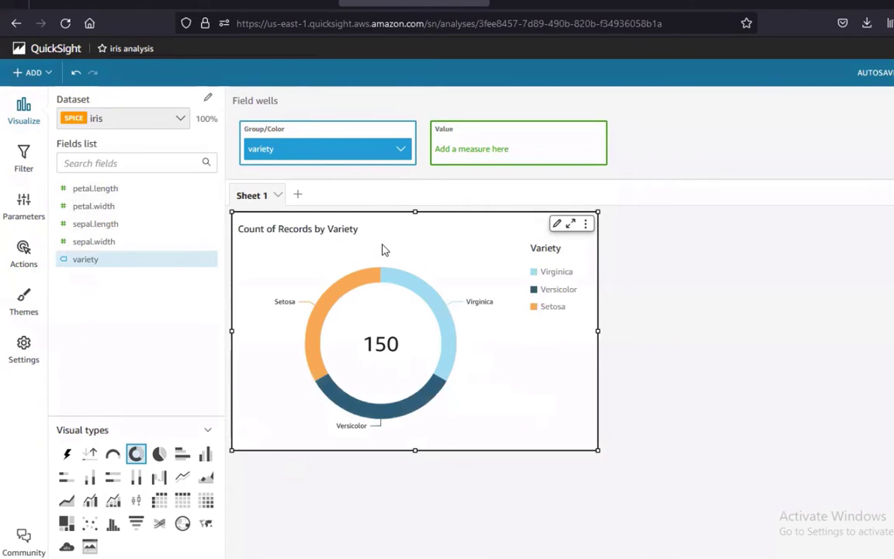
pyautogui.moveTo(326, 315)
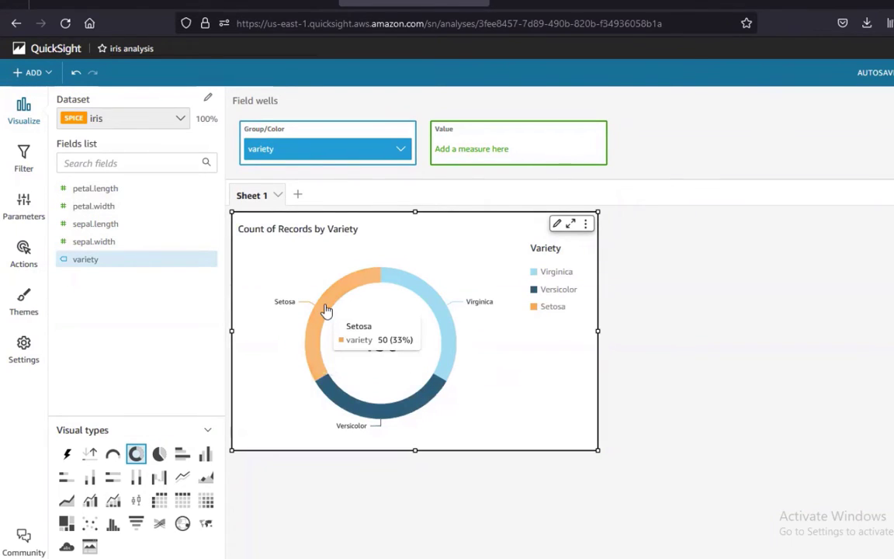
pyautogui.moveTo(432, 305)
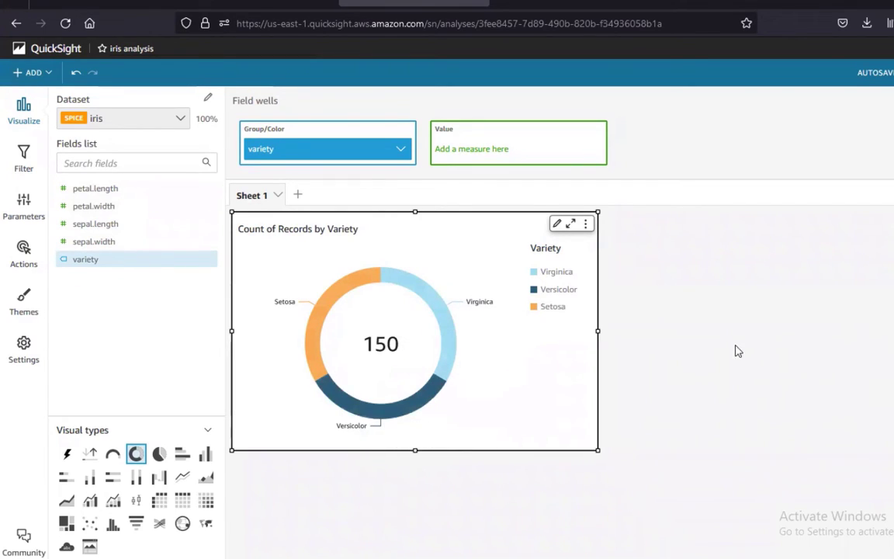
pyautogui.click(706, 343)
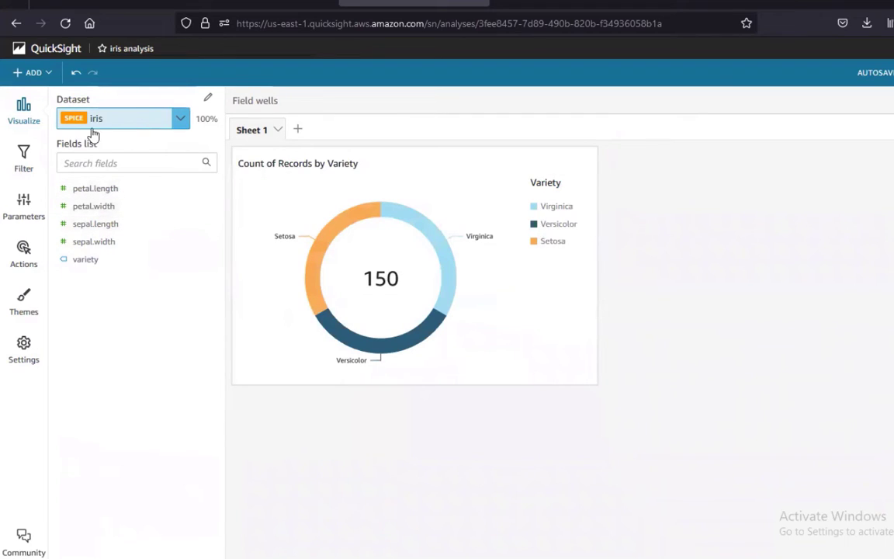
# Add a second visual as a histogram of the petal.length distribution
pyautogui.click(34, 72)
pyautogui.click(45, 90)
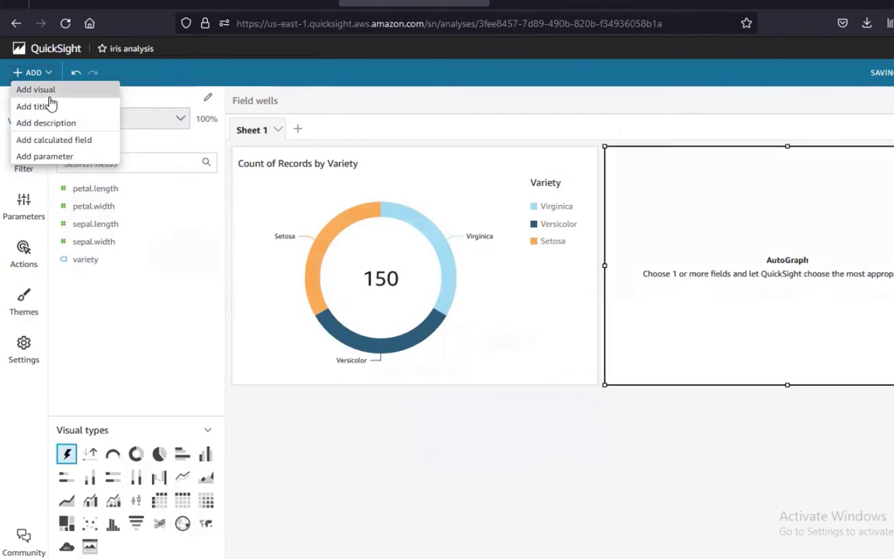
pyautogui.click(114, 525)
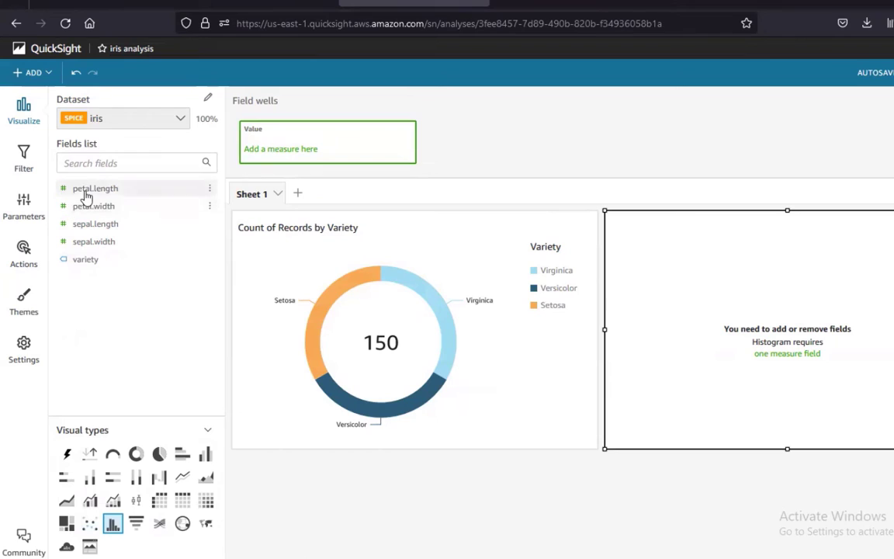
pyautogui.moveTo(88, 192); pyautogui.dragTo(283, 155)
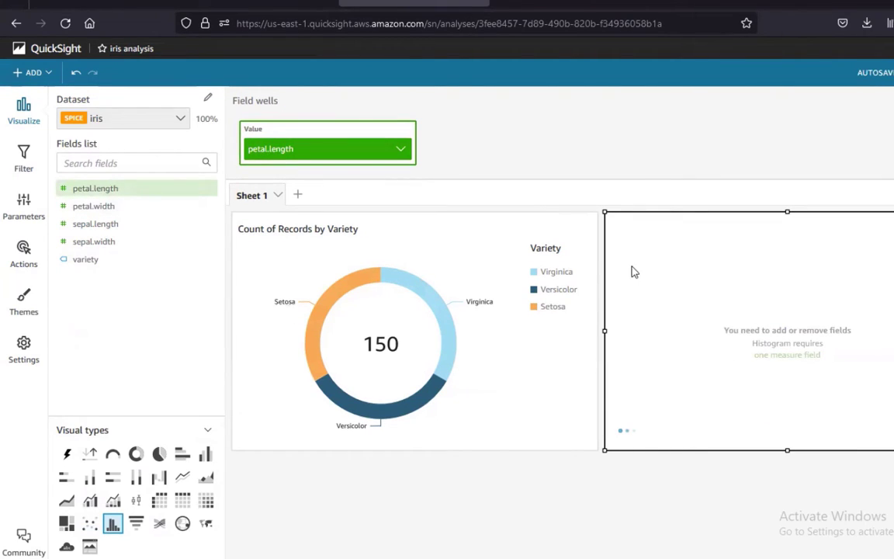
pyautogui.moveTo(643, 368)
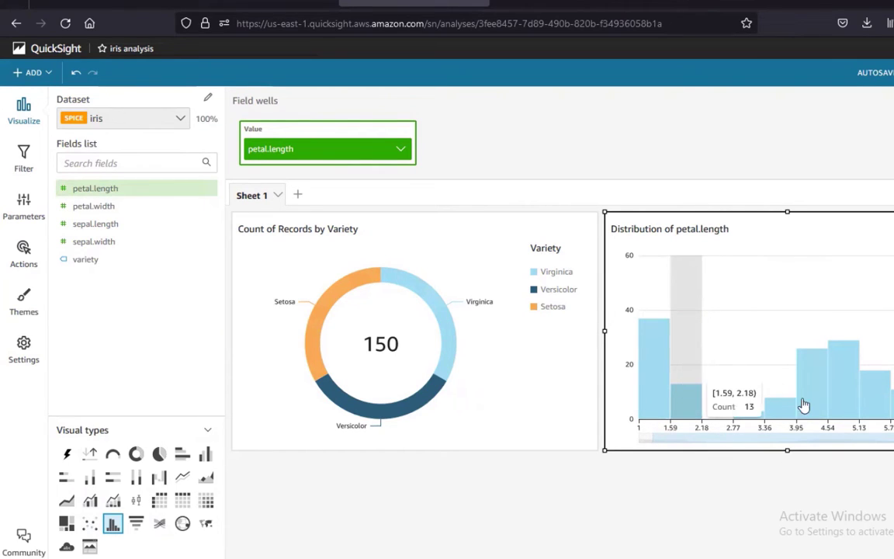
pyautogui.click(555, 500)
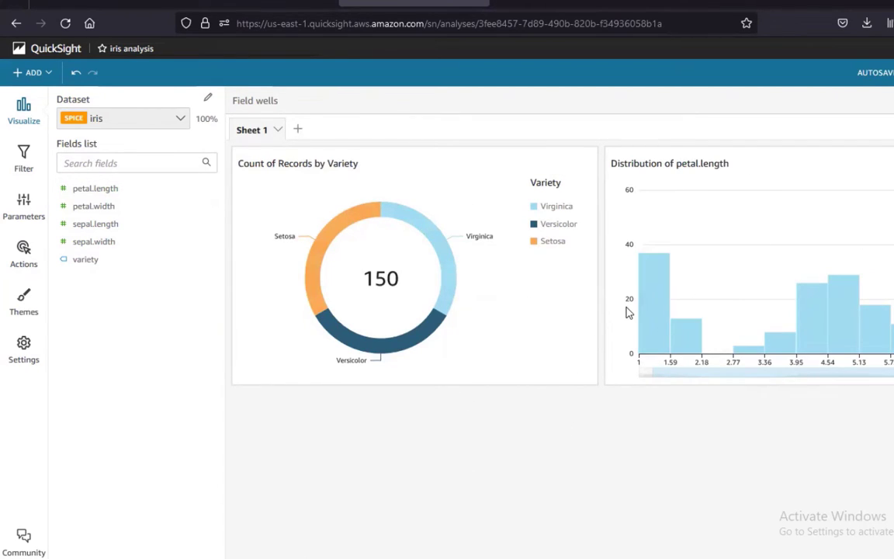
pyautogui.moveTo(656, 344)
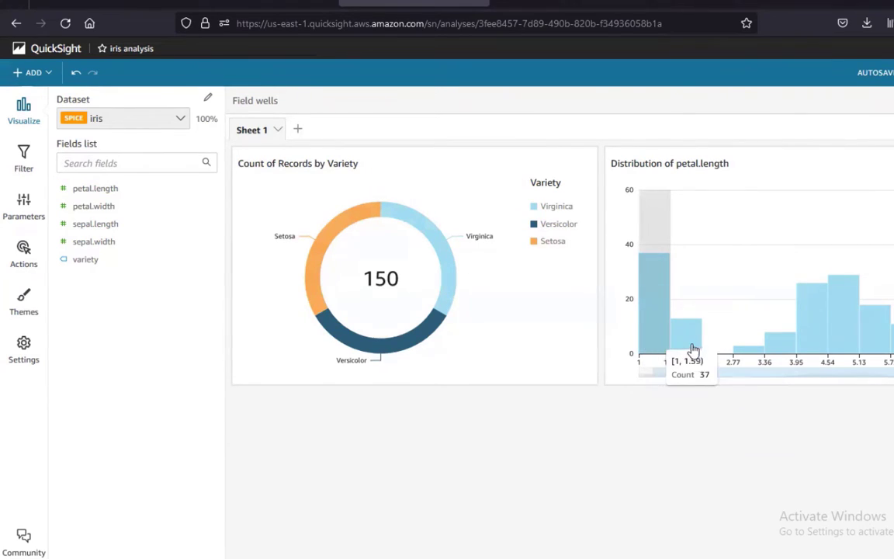
pyautogui.moveTo(689, 340)
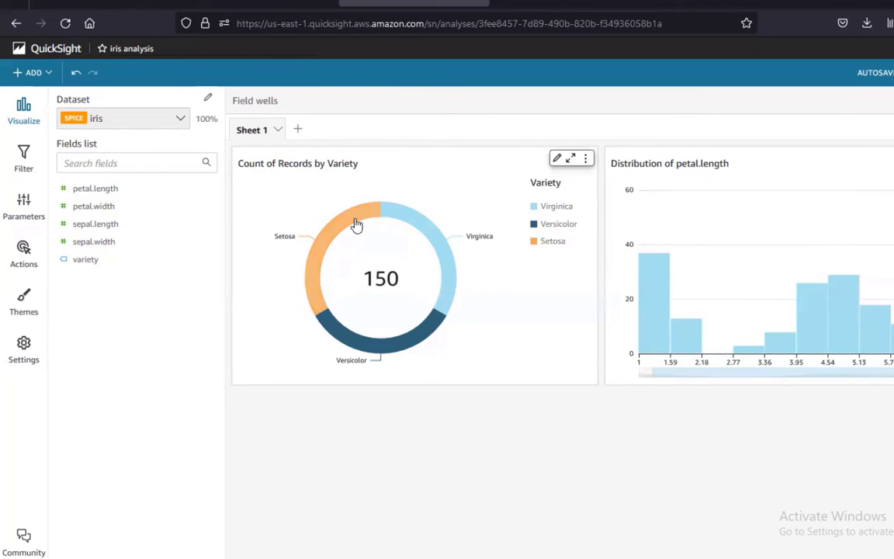
# Add a third visual as a heat map with variety on rows and petal.length on columns
pyautogui.click(34, 74)
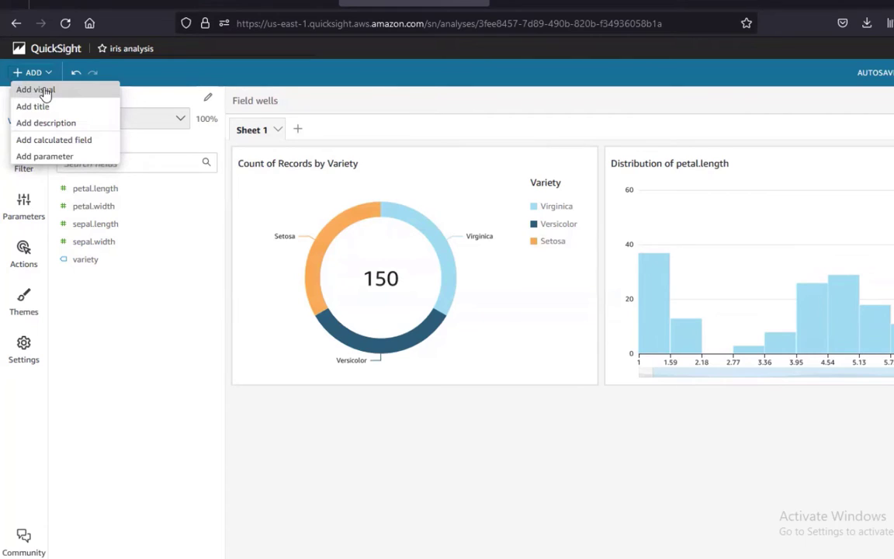
pyautogui.click(35, 90)
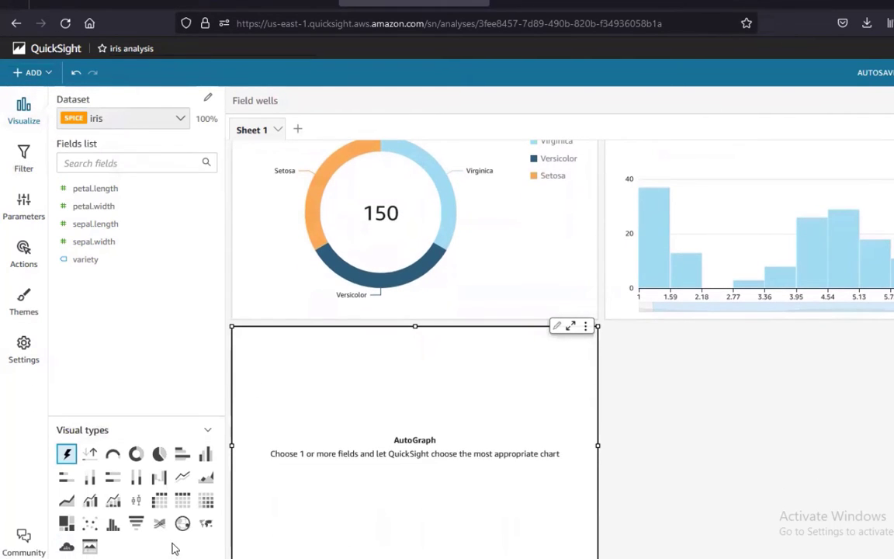
pyautogui.click(207, 502)
pyautogui.scroll(-3, 750, 473)
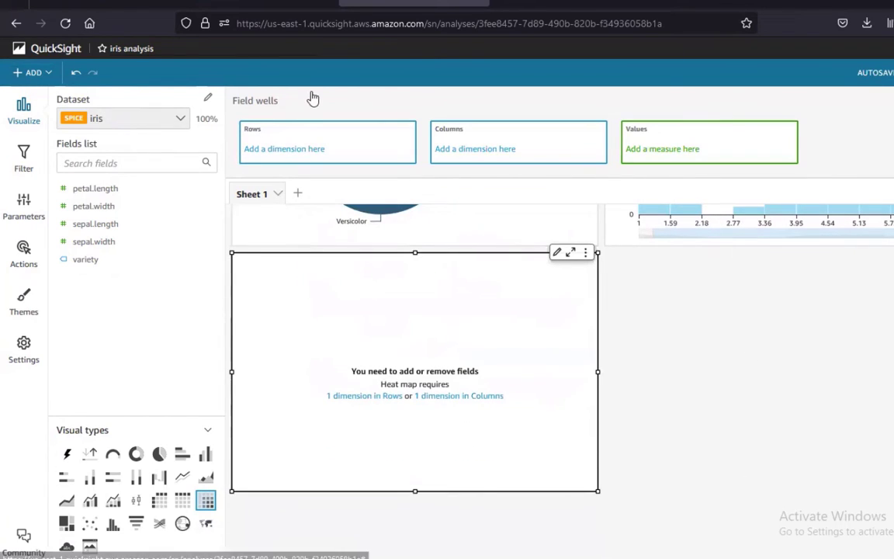
pyautogui.moveTo(78, 264); pyautogui.dragTo(312, 152)
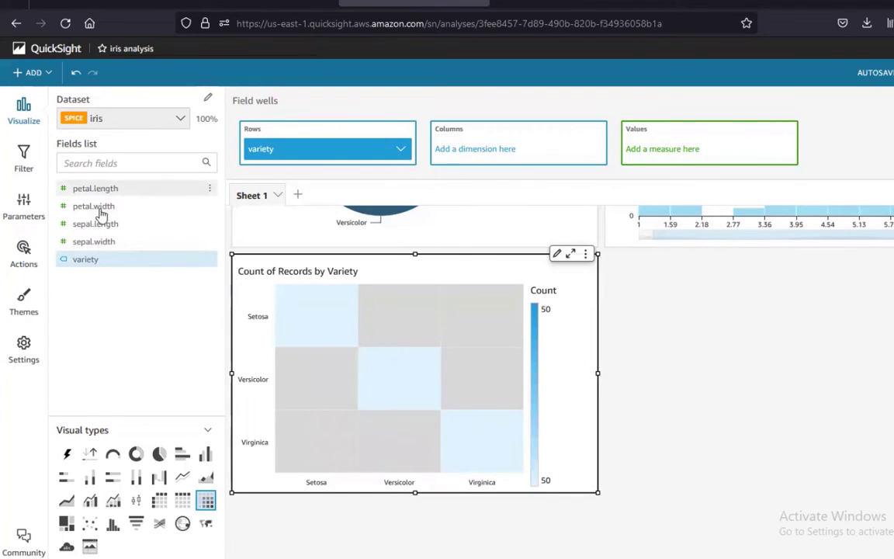
pyautogui.moveTo(101, 190); pyautogui.dragTo(446, 133)
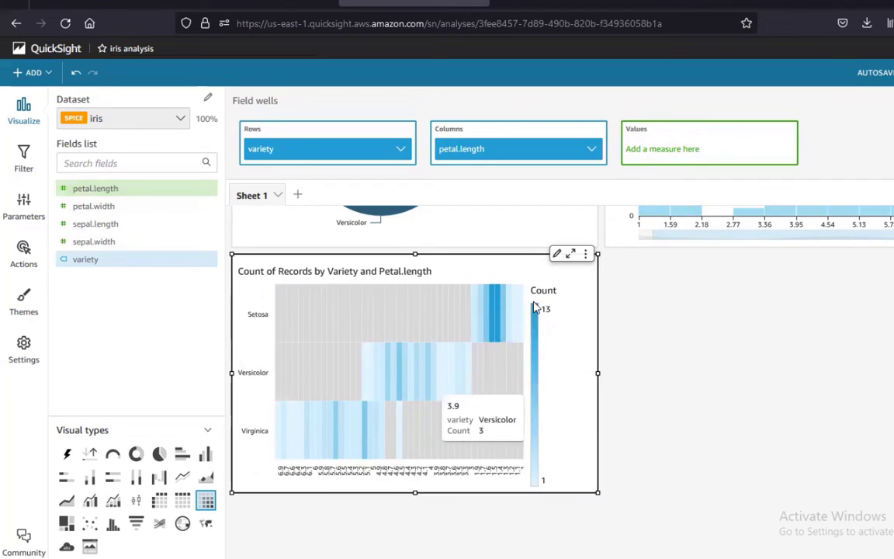
pyautogui.click(760, 338)
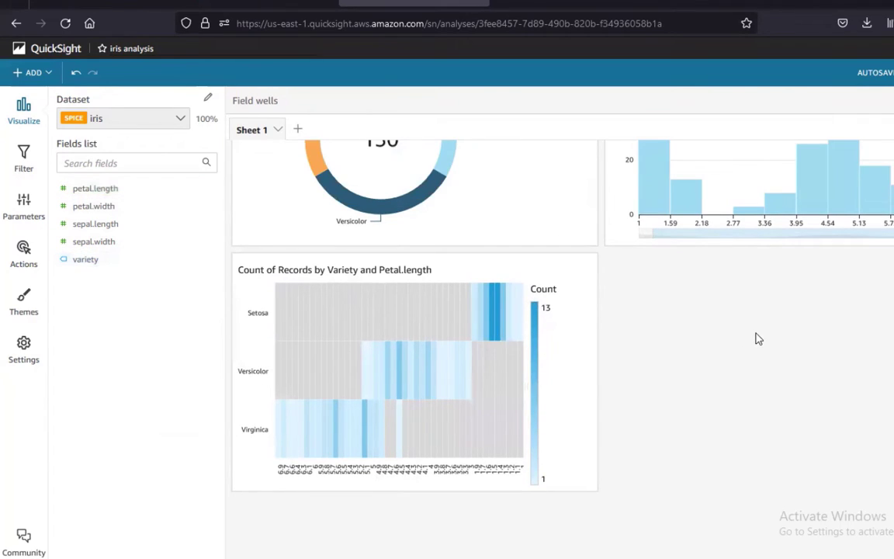
pyautogui.scroll(2, 675, 334)
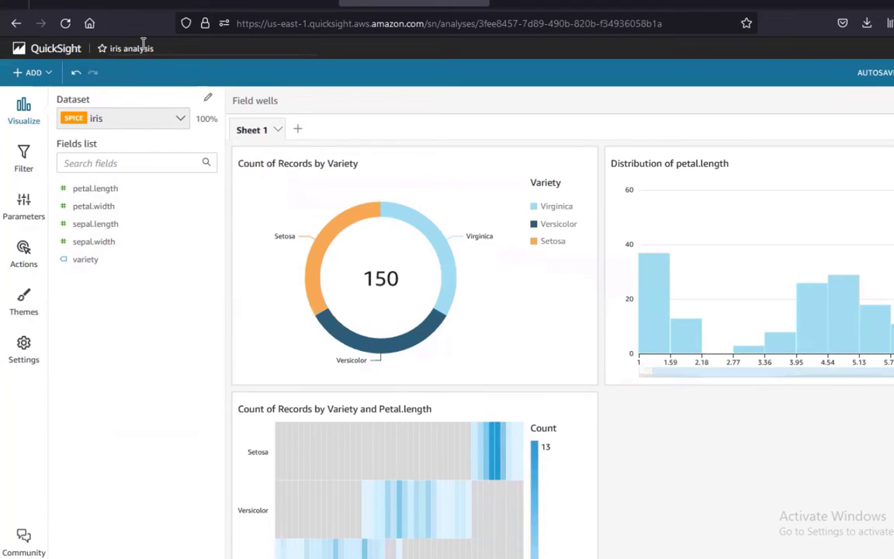
# Reopen 'iris analysis' from the start page and apply the Midnight theme
pyautogui.click(45, 57)
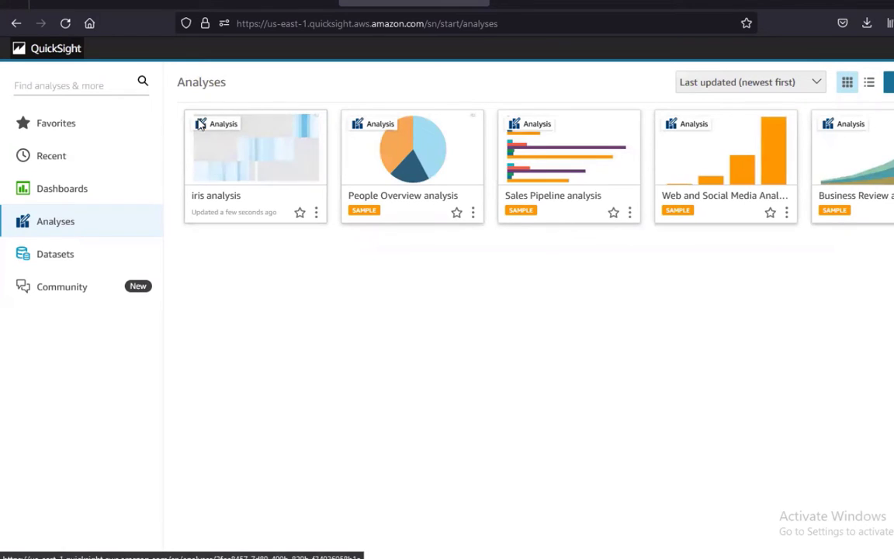
pyautogui.click(272, 154)
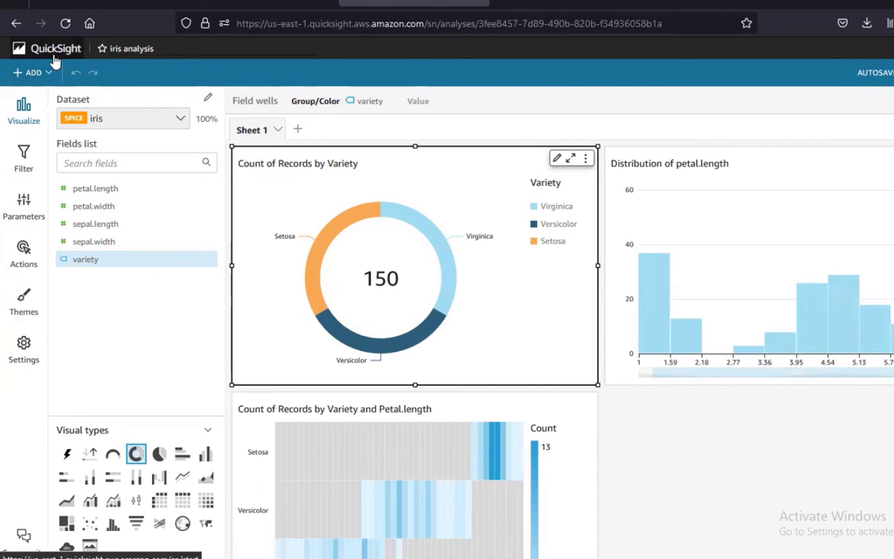
pyautogui.click(24, 299)
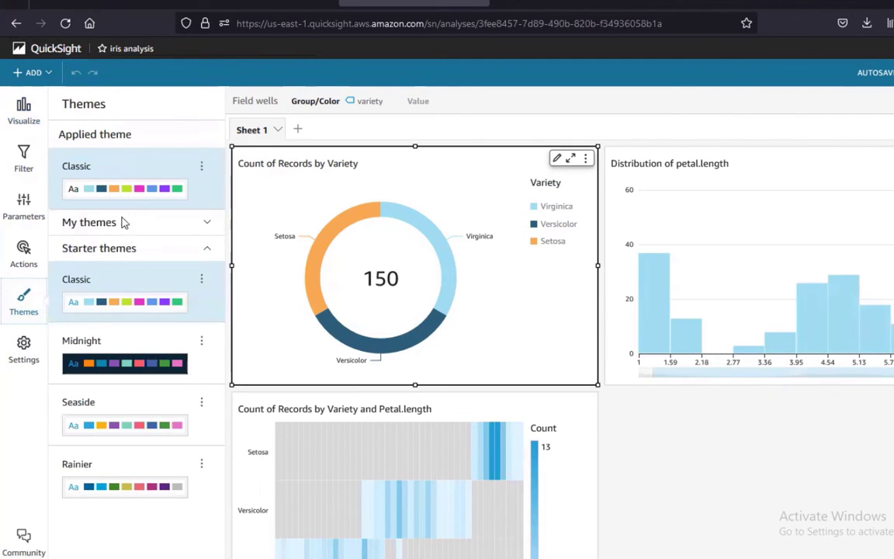
pyautogui.click(101, 365)
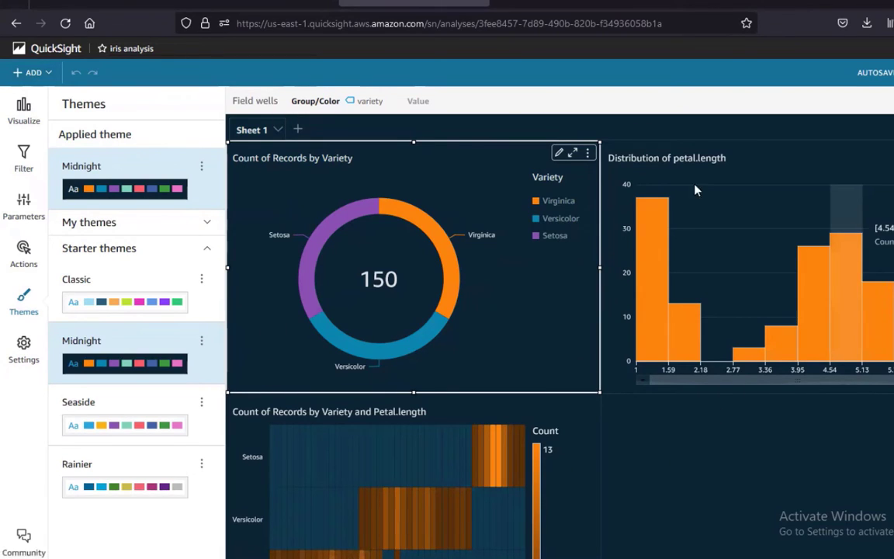
# Look over the themed analysis, then return to the QuickSight start page
pyautogui.scroll(-3, 670, 405)
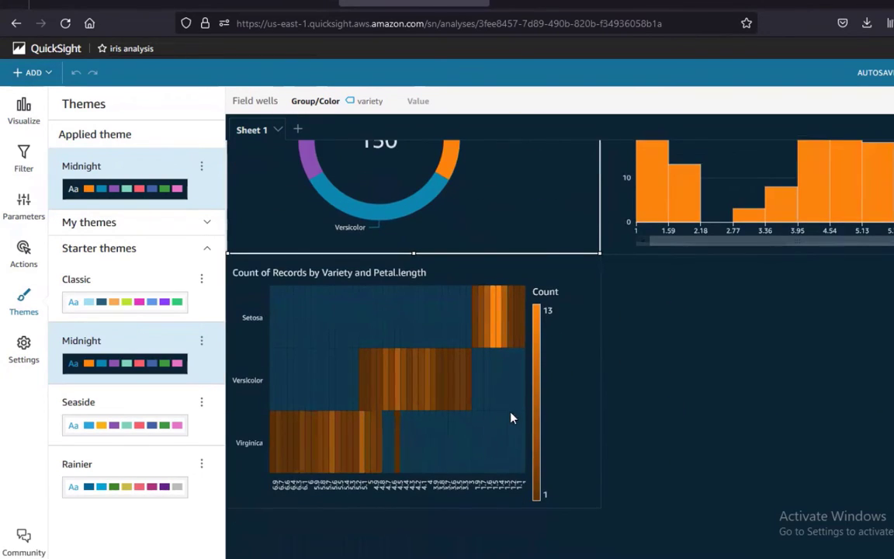
pyautogui.scroll(3, 588, 399)
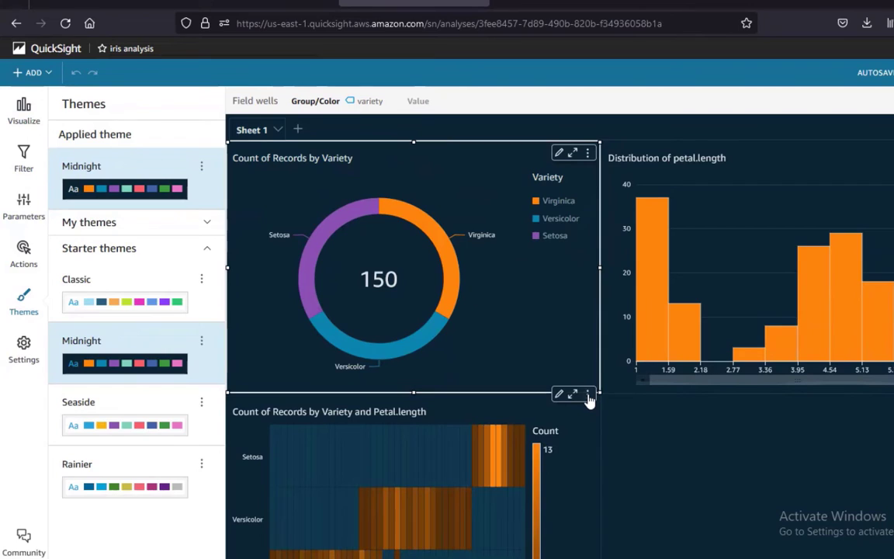
pyautogui.click(45, 51)
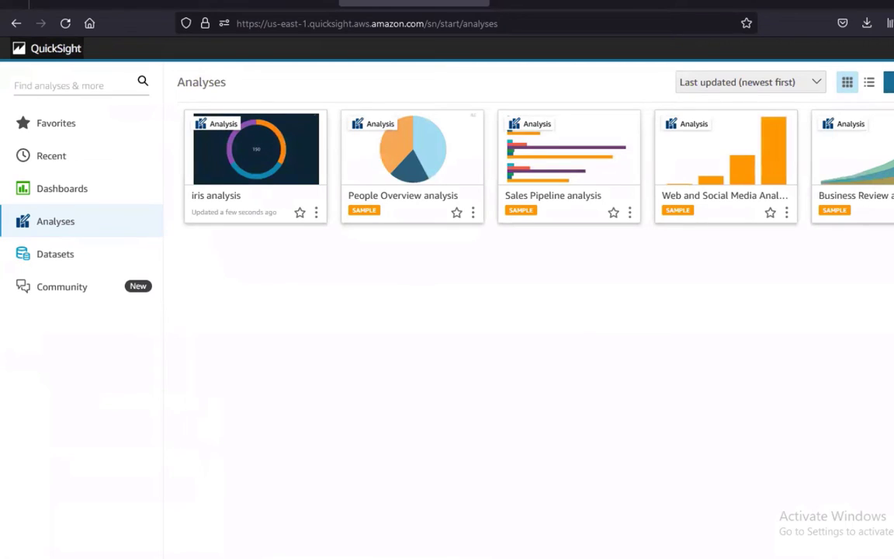
# Open dataset1 for data preparation, scroll through its rows, then go back to Datasets
pyautogui.click(55, 254)
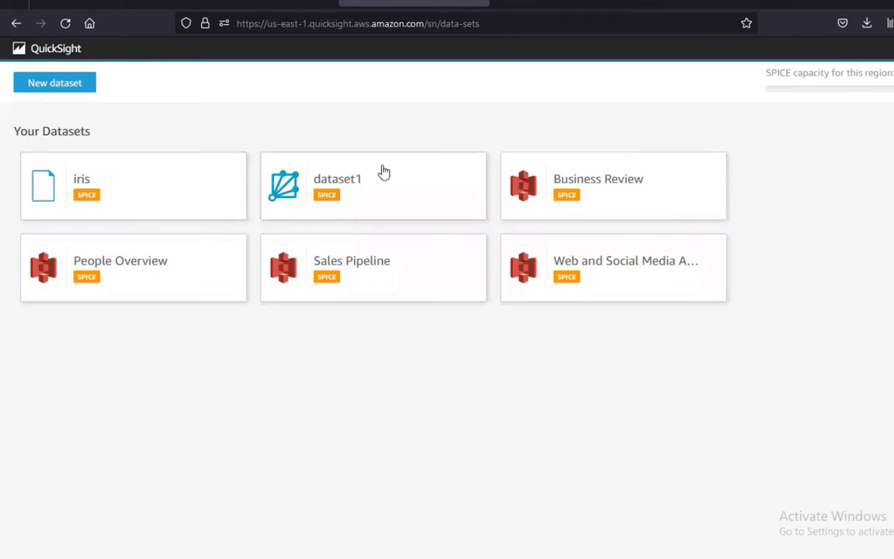
pyautogui.click(359, 186)
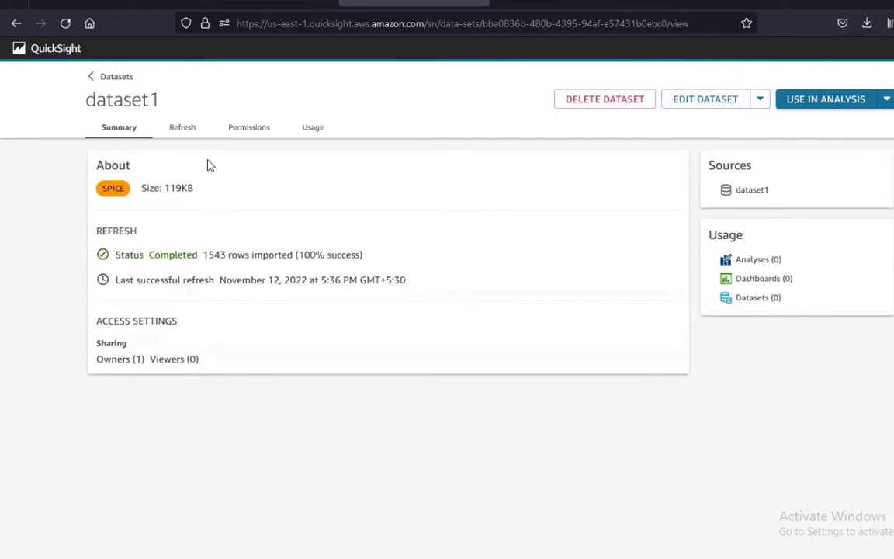
pyautogui.click(714, 105)
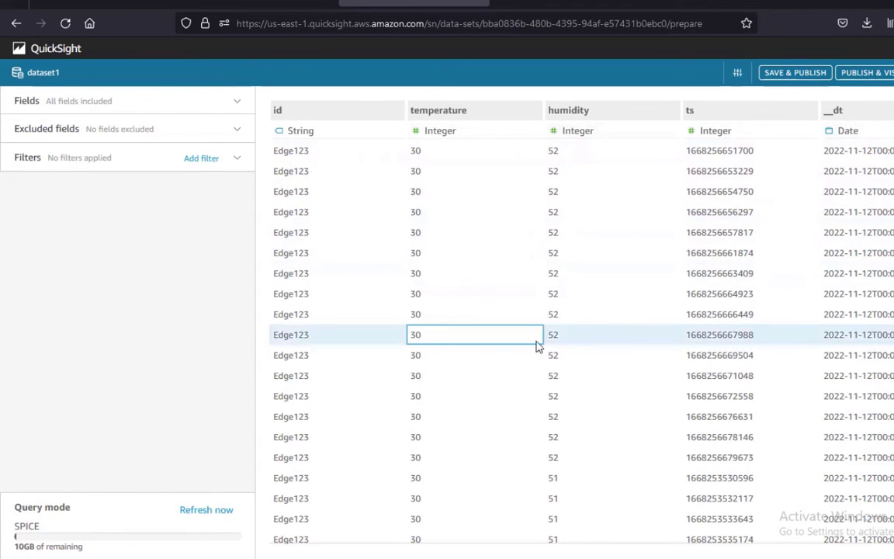
pyautogui.scroll(-10, 536, 346)
pyautogui.scroll(-10, 541, 442)
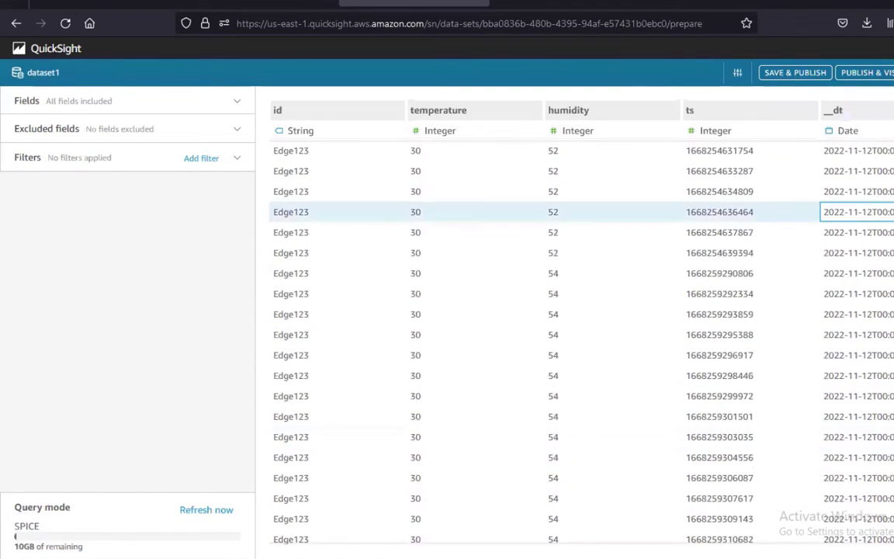
pyautogui.scroll(-10, 541, 443)
pyautogui.scroll(-8, 463, 496)
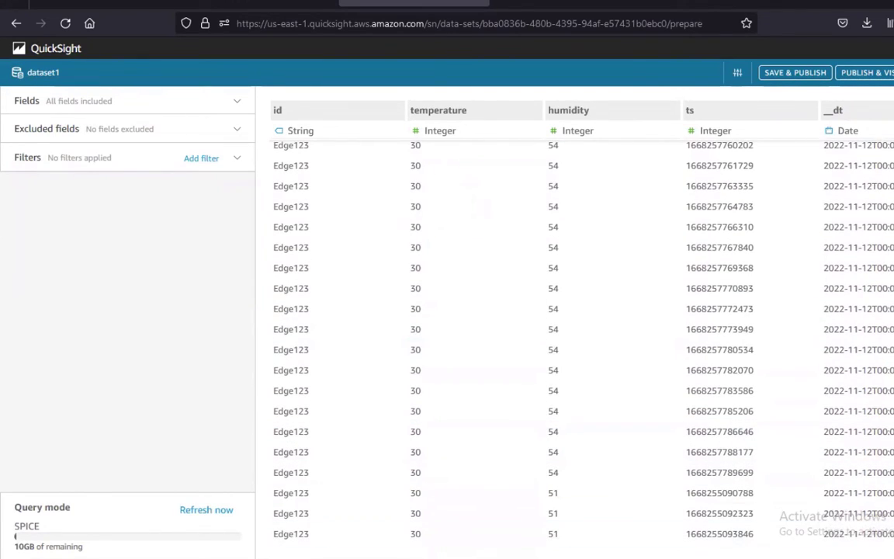
pyautogui.scroll(-8, 463, 497)
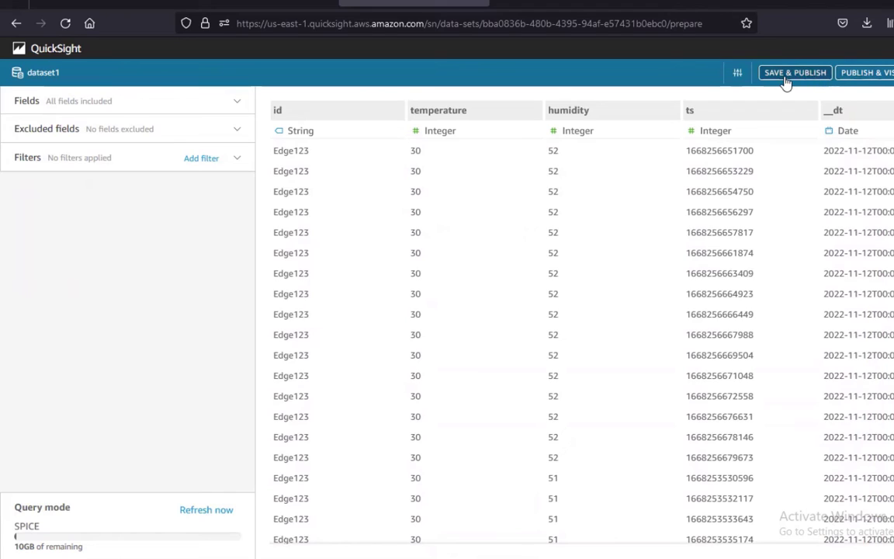
pyautogui.click(893, 72)
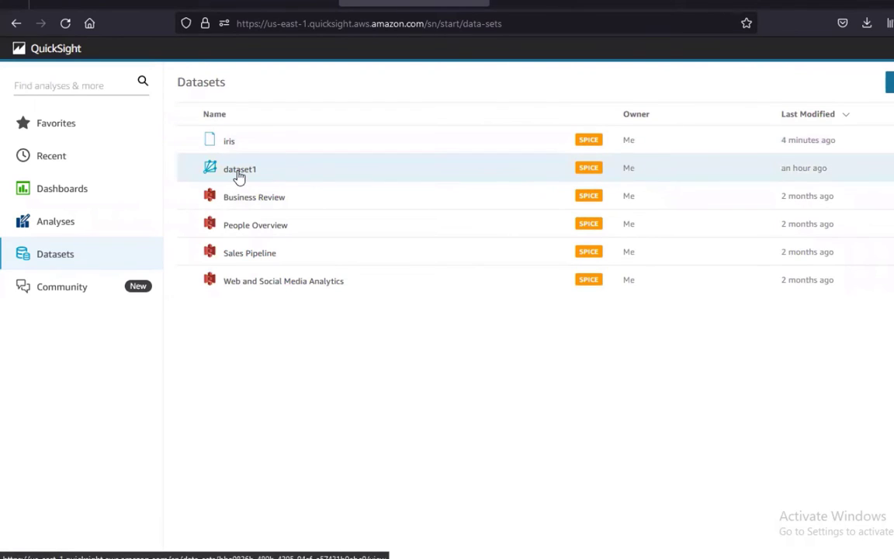
# Browse Dashboards and Analyses, then create a new analysis from dataset1
pyautogui.click(67, 193)
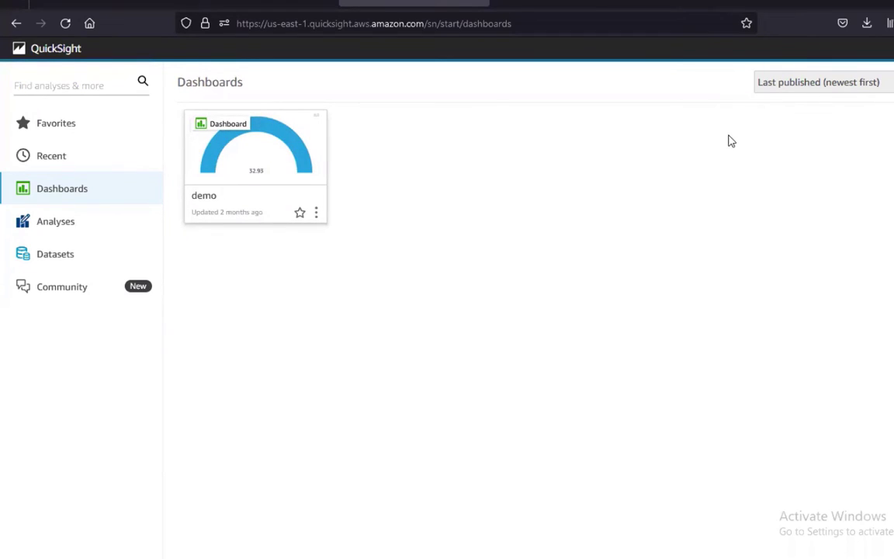
pyautogui.click(59, 225)
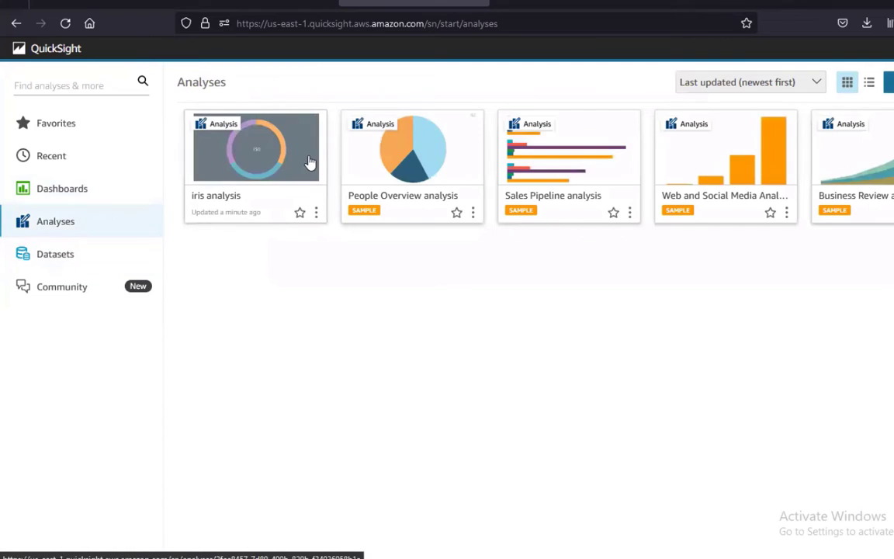
pyautogui.click(889, 83)
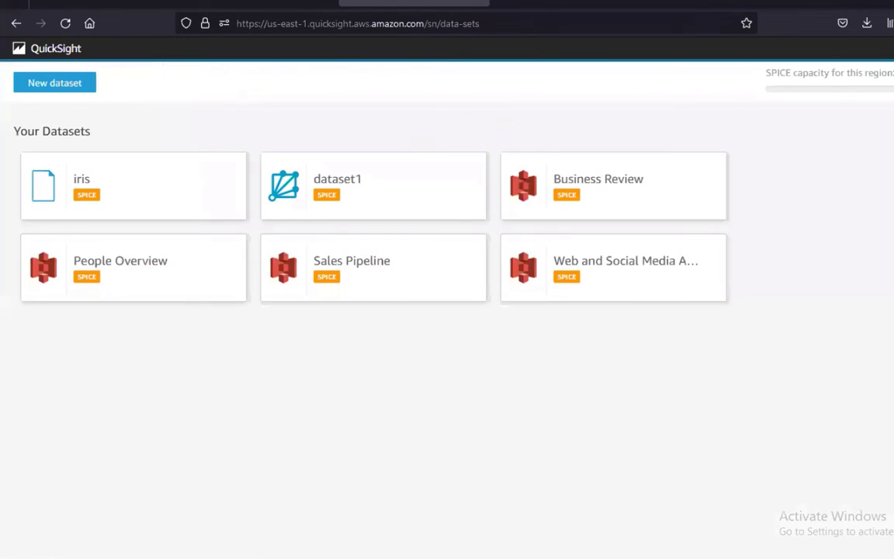
pyautogui.click(363, 183)
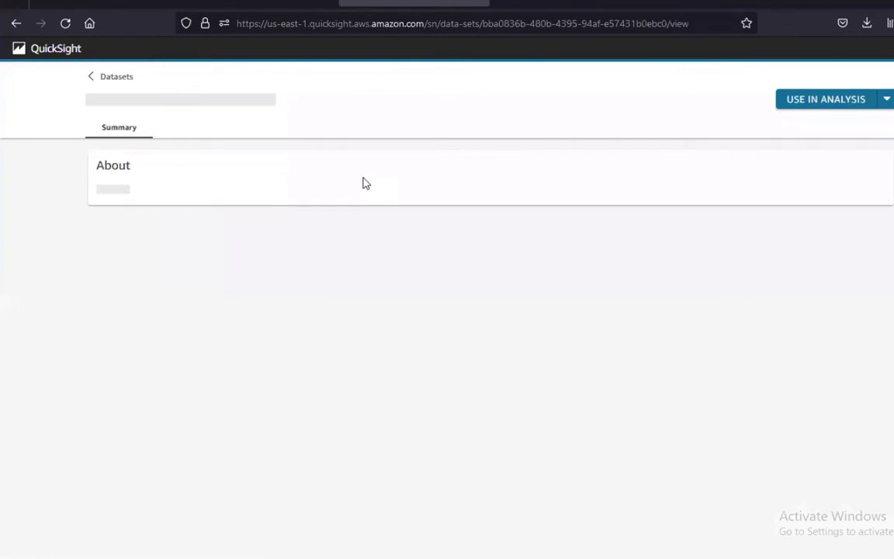
pyautogui.click(827, 100)
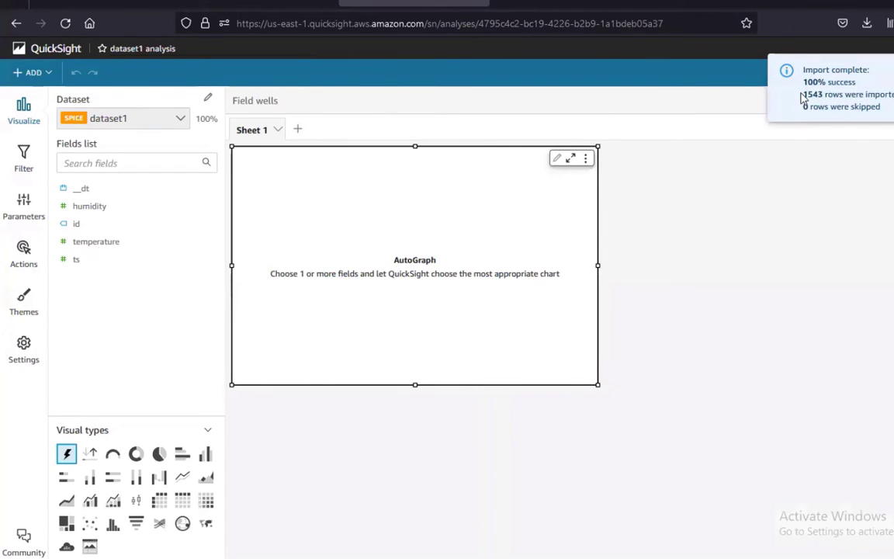
# Dismiss the import notice and delete the Sum of Humidity KPI visual
pyautogui.moveTo(802, 96); pyautogui.dragTo(890, 95)
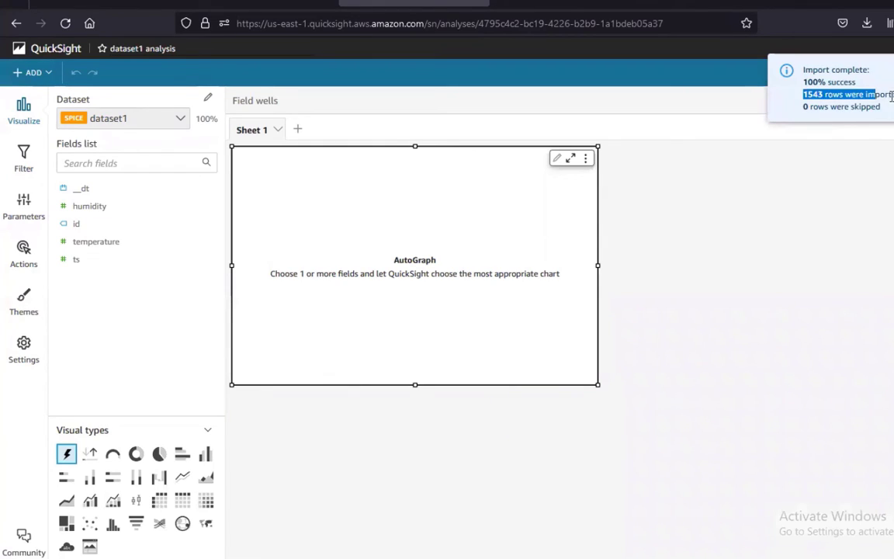
pyautogui.click(604, 241)
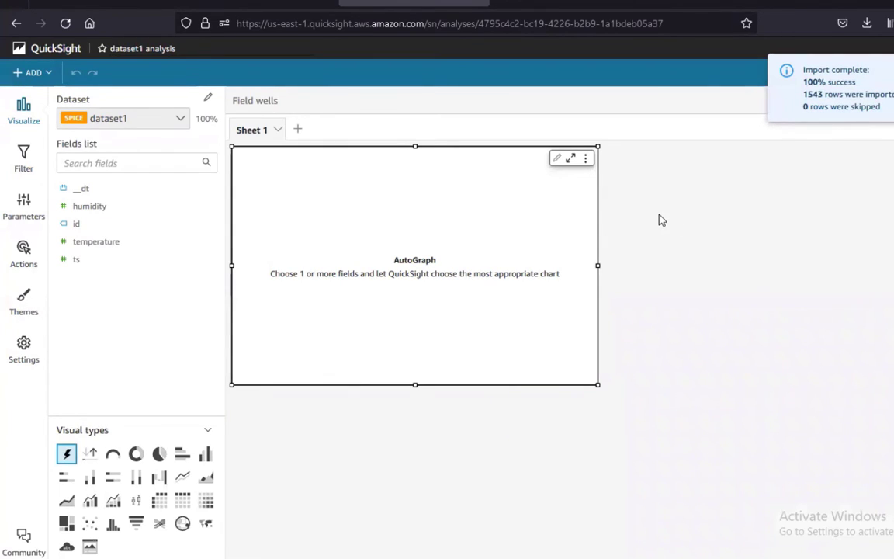
pyautogui.click(665, 249)
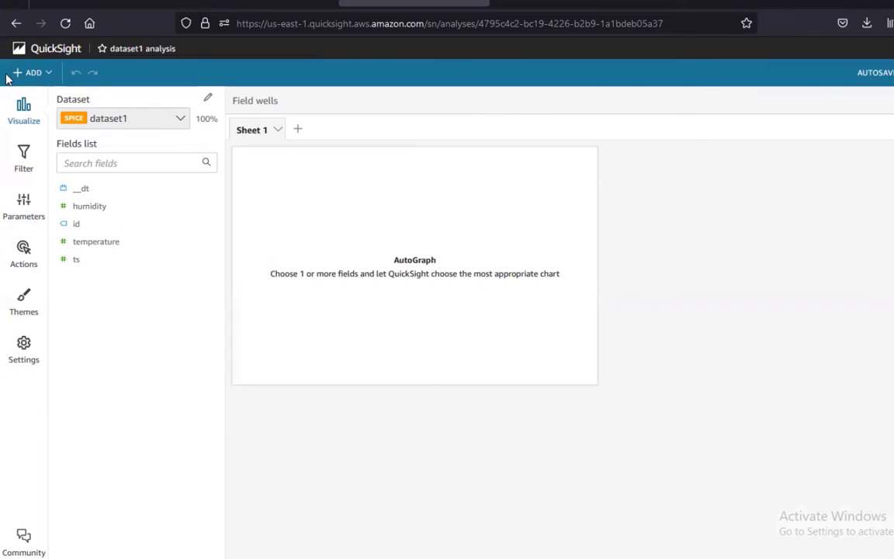
pyautogui.click(89, 211)
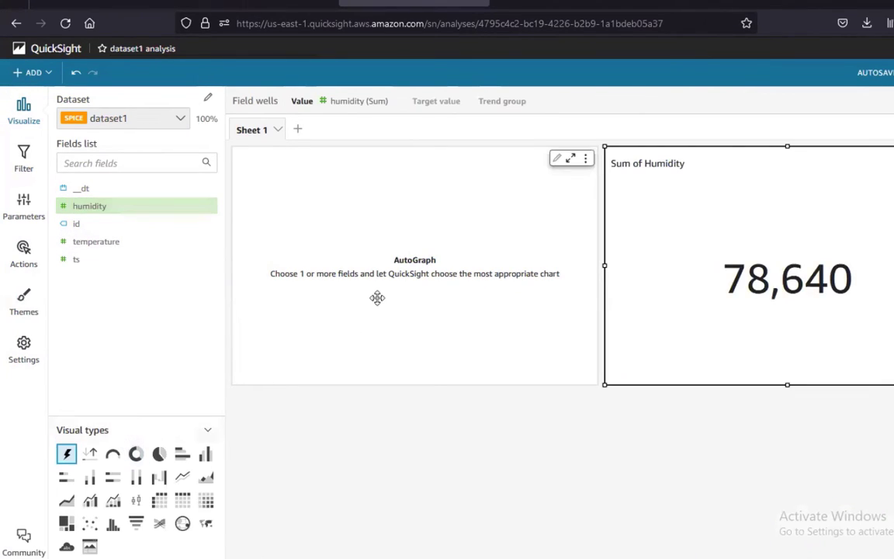
pyautogui.rightClick(803, 167)
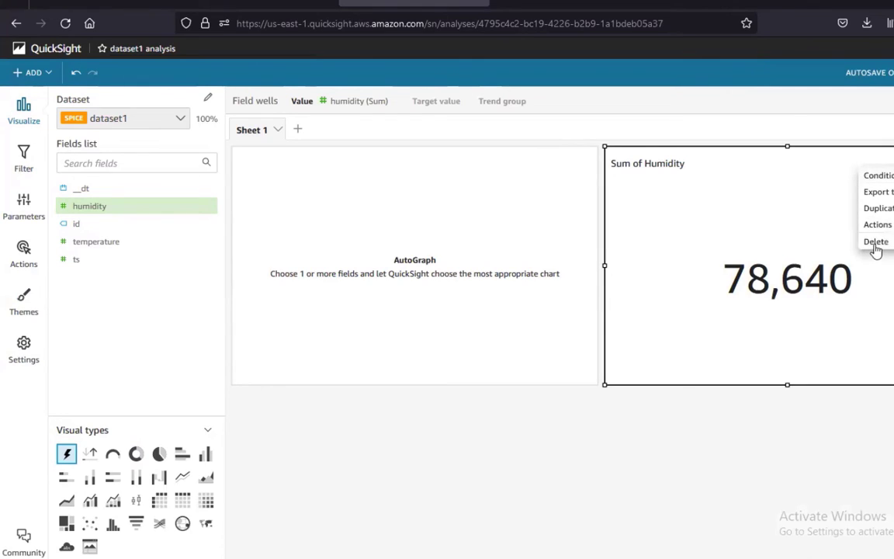
pyautogui.click(817, 242)
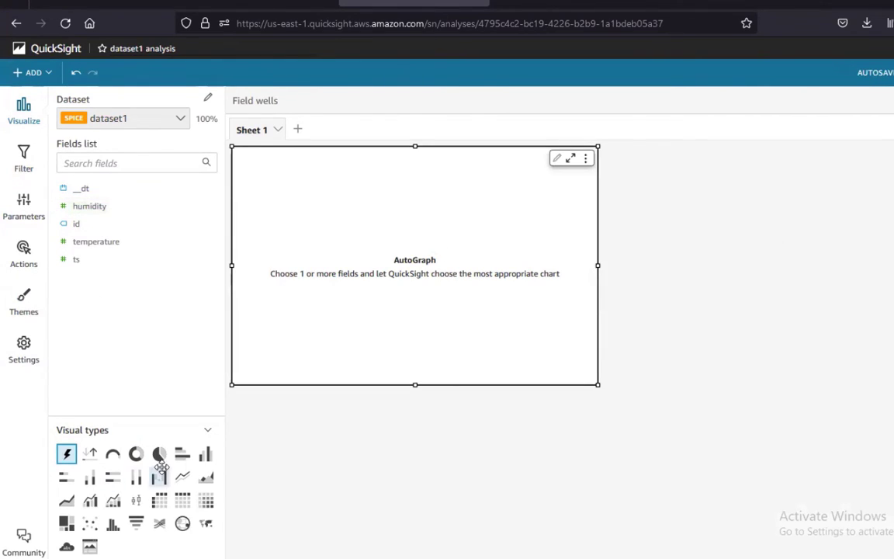
# Chart humidity on the X axis and convert the visual into a donut of record counts
pyautogui.moveTo(61, 509); pyautogui.dragTo(358, 275)
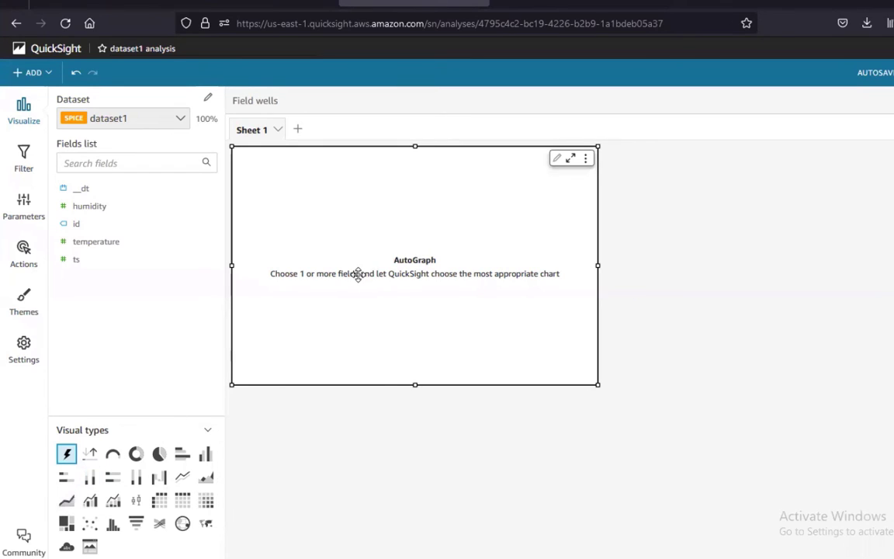
pyautogui.click(66, 501)
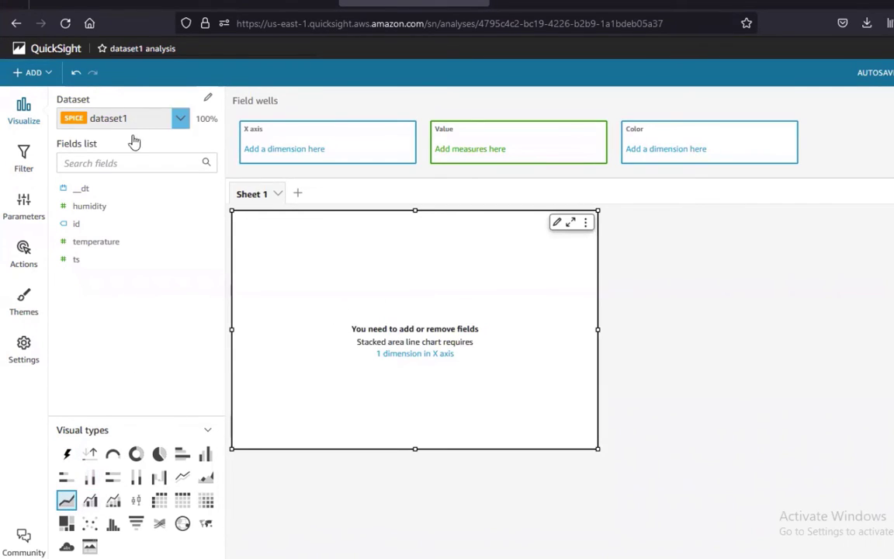
pyautogui.moveTo(91, 210); pyautogui.dragTo(295, 144)
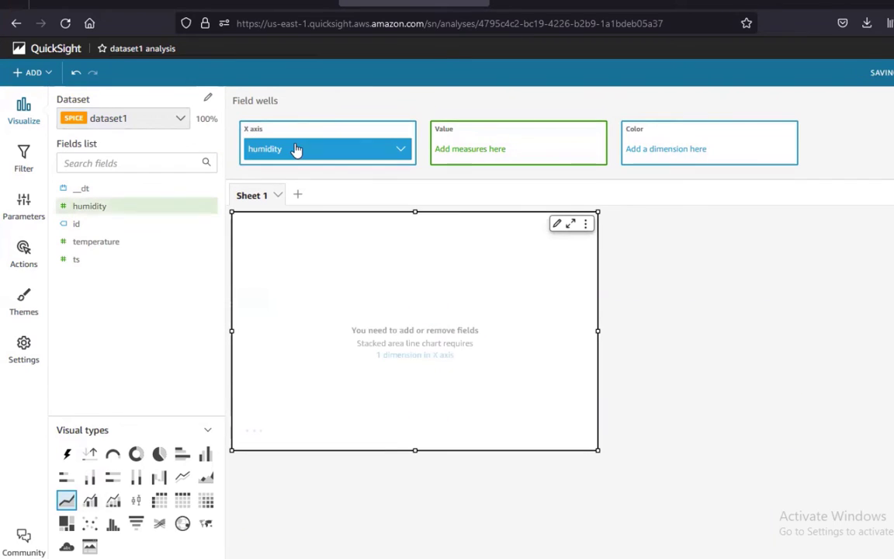
pyautogui.moveTo(327, 273)
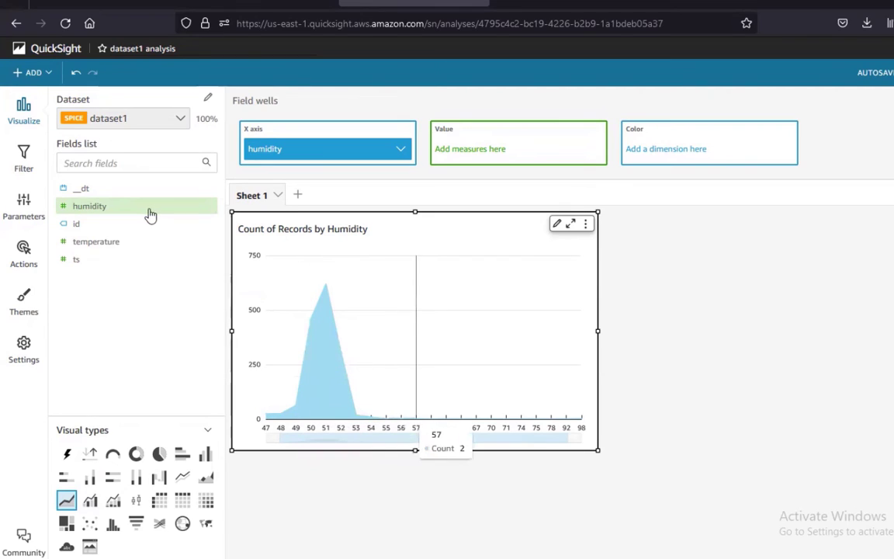
pyautogui.click(140, 458)
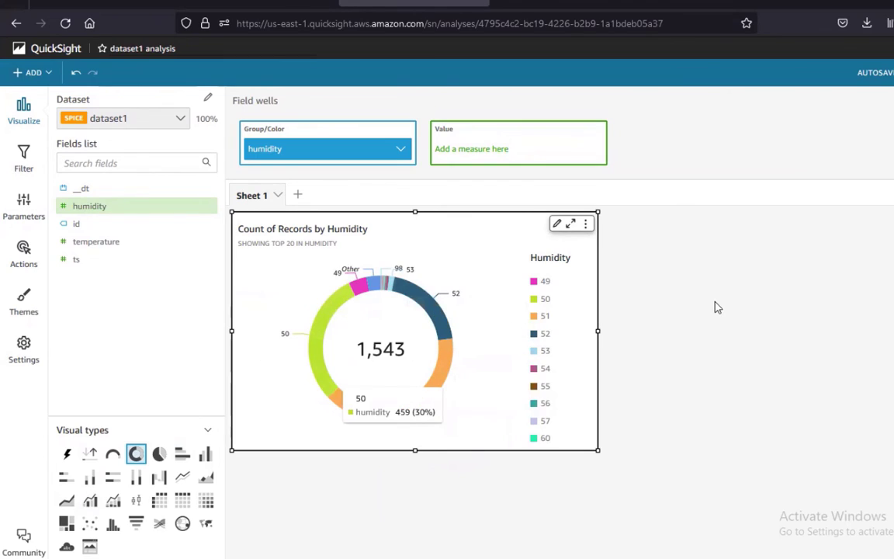
pyautogui.click(646, 276)
pyautogui.click(45, 74)
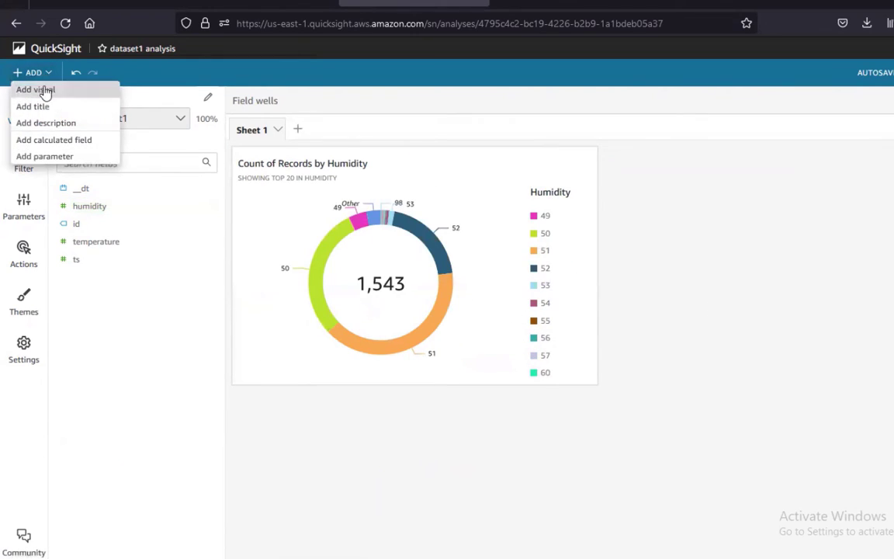
# Add a clustered bar combo chart visual with temperature on its X axis
pyautogui.click(38, 91)
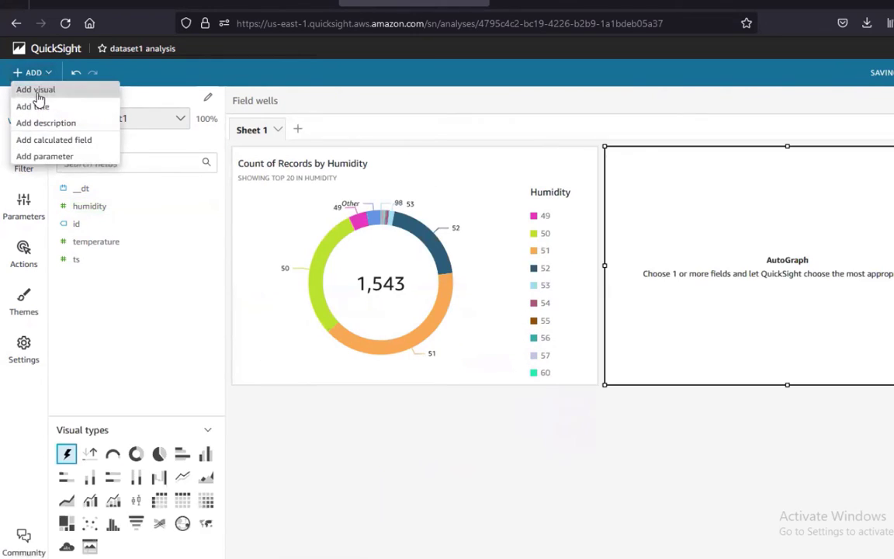
pyautogui.click(90, 500)
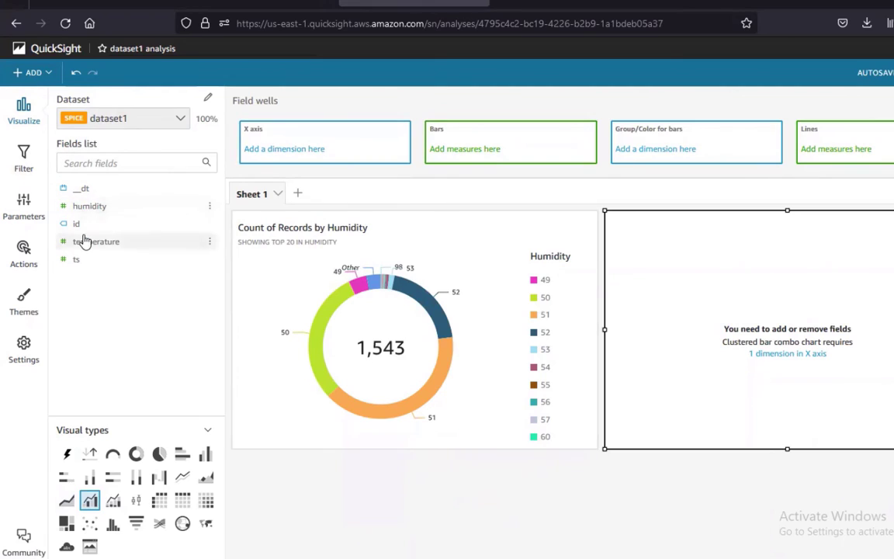
pyautogui.moveTo(99, 241); pyautogui.dragTo(339, 152)
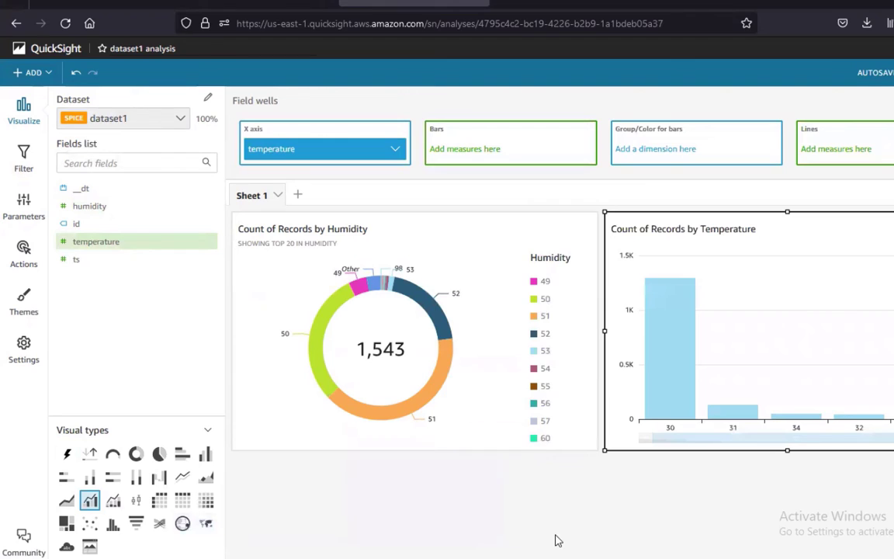
pyautogui.click(97, 3)
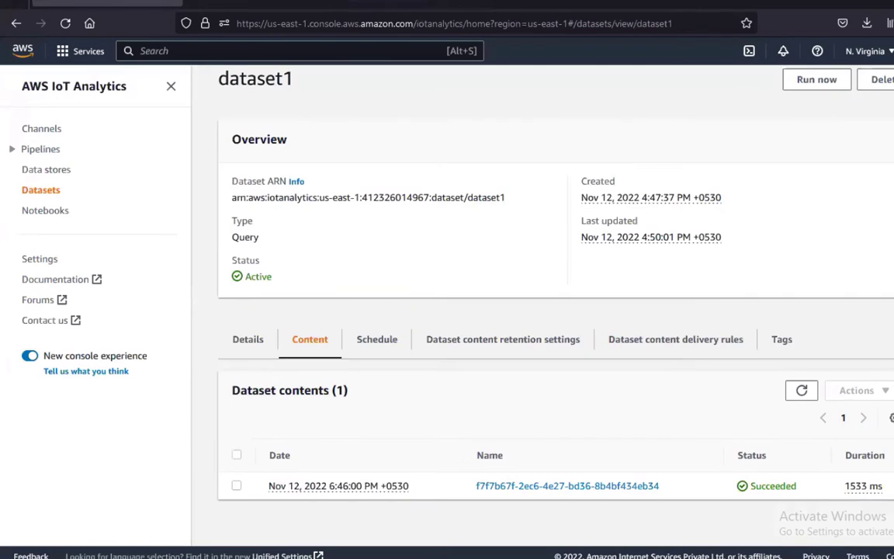
pyautogui.click(553, 488)
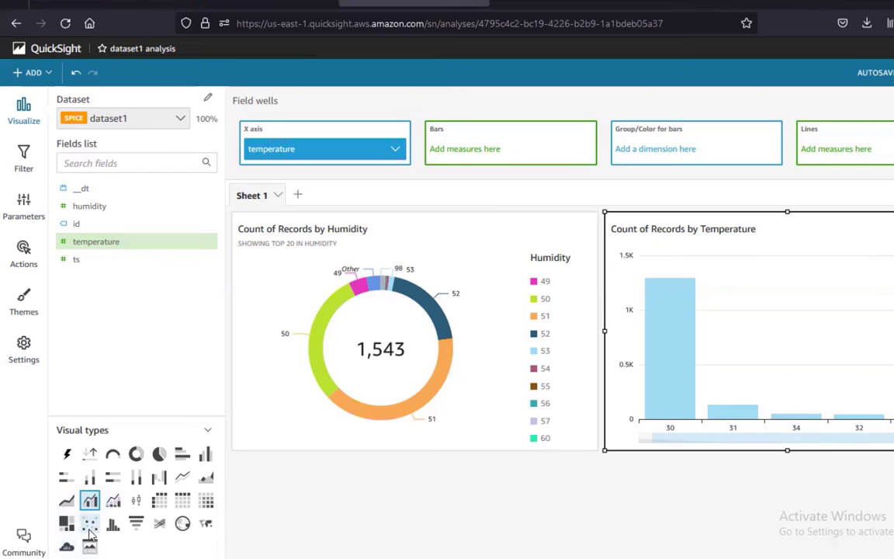
pyautogui.click(207, 429)
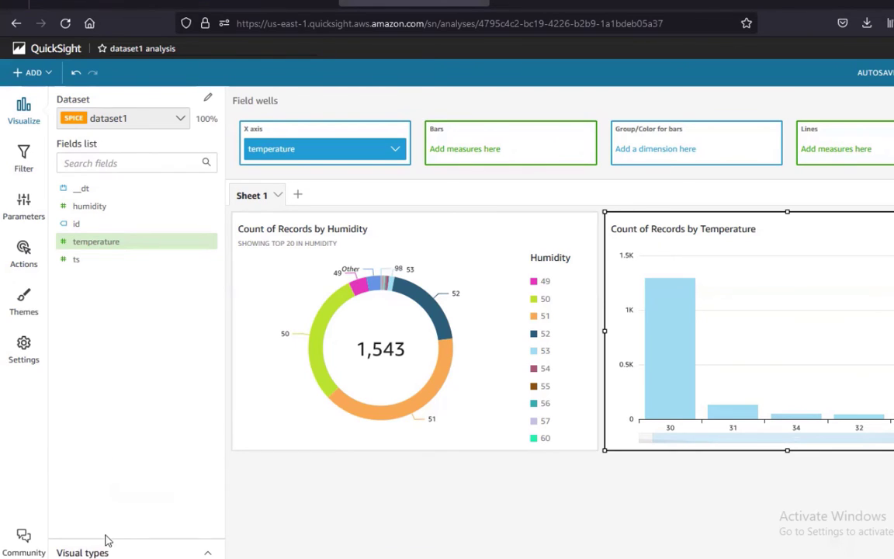
pyautogui.click(209, 553)
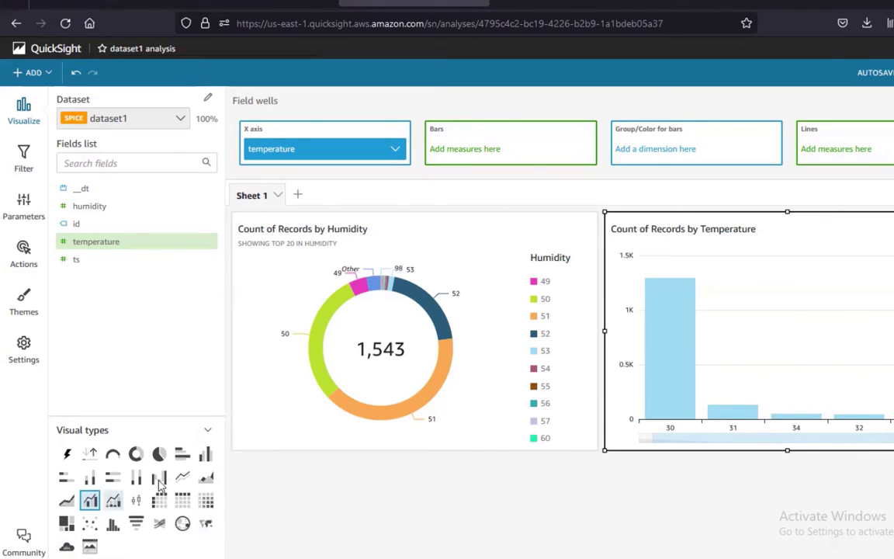
pyautogui.click(396, 498)
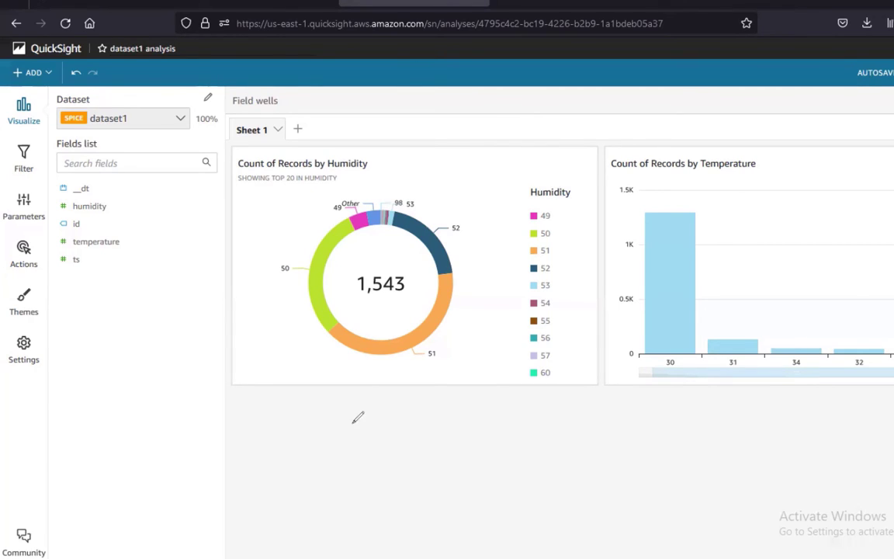
# Ink blue circled handwritten notes, letters and a squiggle beneath the donut and bar charts
pyautogui.moveTo(301, 436)
pyautogui.mouseDown()
pyautogui.moveTo(365, 430)
pyautogui.moveTo(353, 373)
pyautogui.moveTo(392, 378)
pyautogui.mouseUp()
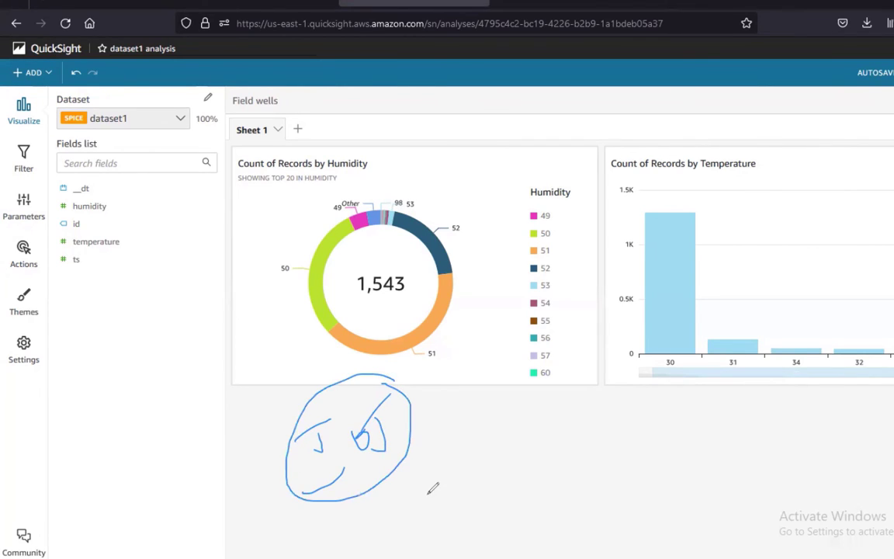
pyautogui.moveTo(432, 454); pyautogui.dragTo(407, 500)
pyautogui.moveTo(490, 438)
pyautogui.mouseDown()
pyautogui.moveTo(584, 379)
pyautogui.moveTo(558, 419)
pyautogui.mouseUp()
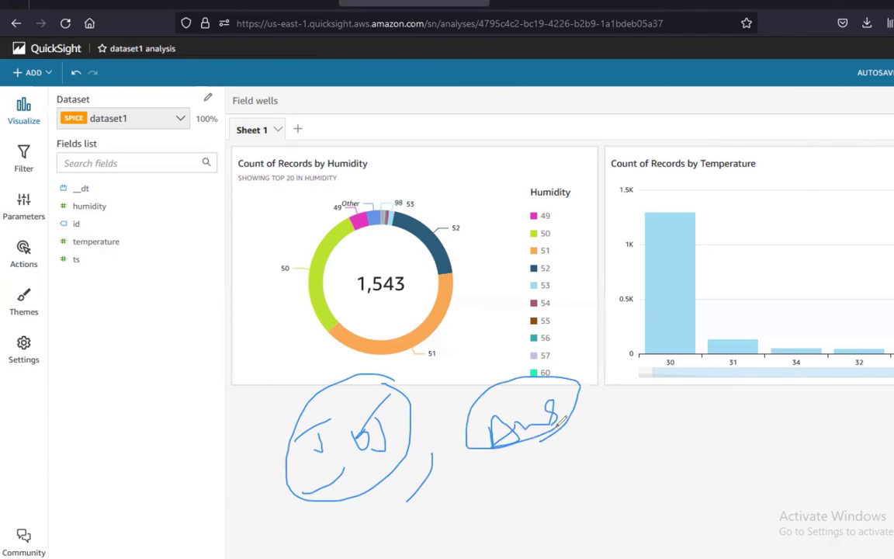
pyautogui.moveTo(506, 487); pyautogui.dragTo(533, 469)
pyautogui.moveTo(515, 500); pyautogui.dragTo(542, 488)
pyautogui.moveTo(564, 441); pyautogui.dragTo(553, 482)
pyautogui.moveTo(553, 463); pyautogui.dragTo(547, 484)
pyautogui.moveTo(549, 532); pyautogui.dragTo(611, 510)
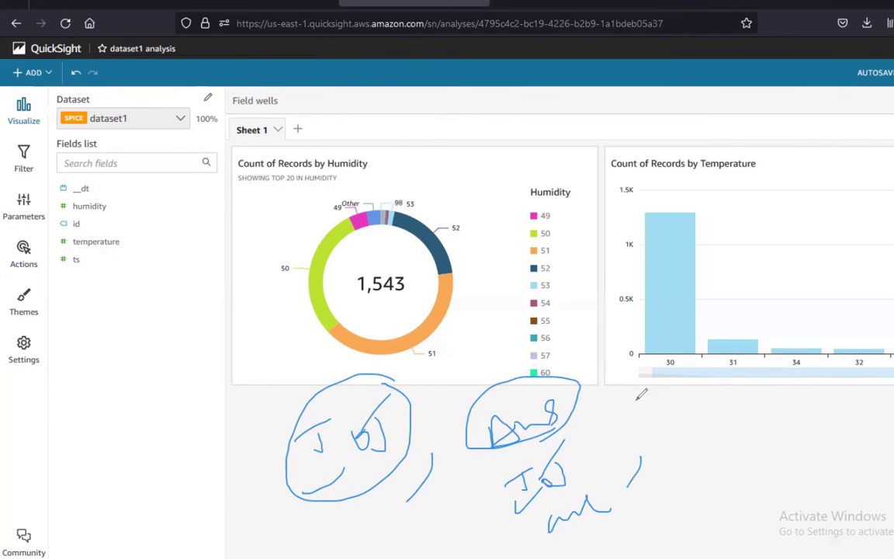
pyautogui.moveTo(655, 423)
pyautogui.mouseDown()
pyautogui.moveTo(702, 419)
pyautogui.moveTo(776, 388)
pyautogui.moveTo(767, 344)
pyautogui.mouseUp()
# Draw a large outline enclosing all the handwritten notes
pyautogui.moveTo(225, 395); pyautogui.dragTo(260, 533)
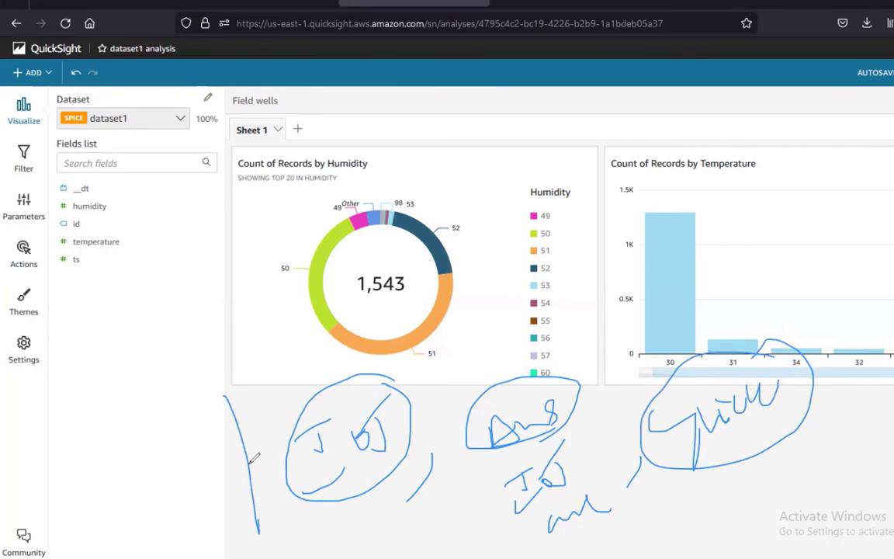
pyautogui.moveTo(226, 389)
pyautogui.mouseDown()
pyautogui.moveTo(803, 299)
pyautogui.moveTo(824, 475)
pyautogui.moveTo(338, 557)
pyautogui.mouseUp()
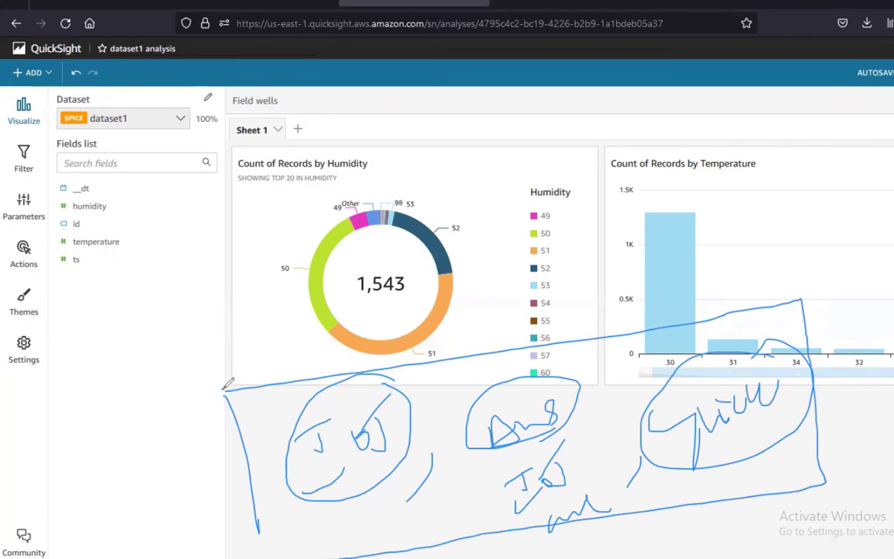
pyautogui.moveTo(225, 386); pyautogui.dragTo(262, 551)
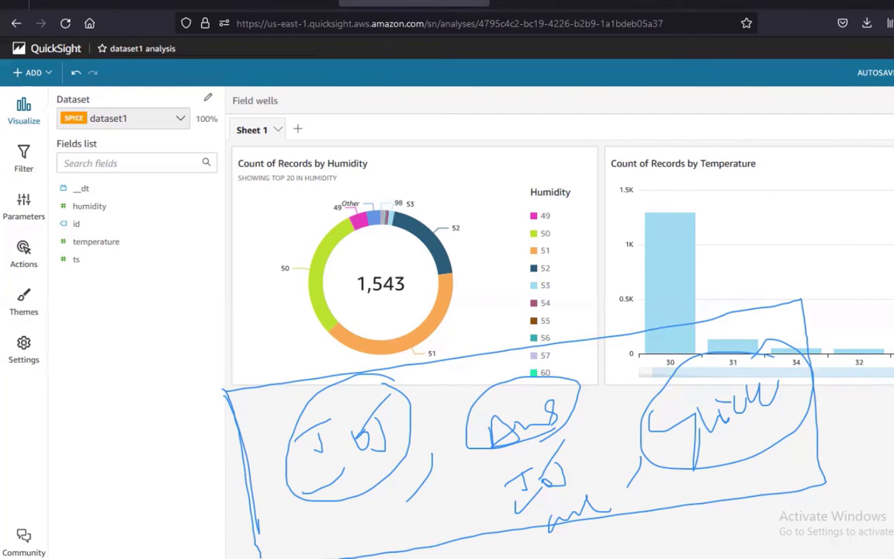
# In a new tab, review LinkedIn's 559 post impressions over 7 days, then open your profile
pyautogui.hotkey('ctrl', 't')
pyautogui.click(201, 306)
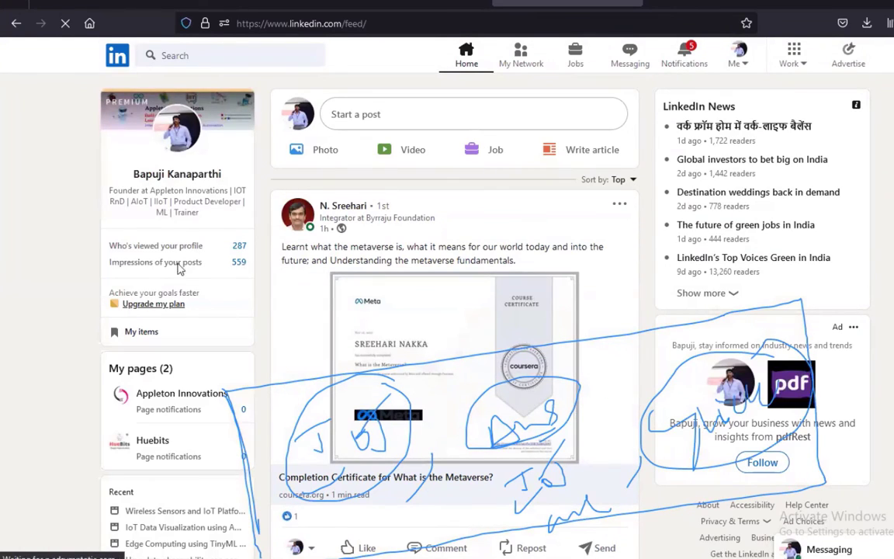
pyautogui.click(167, 261)
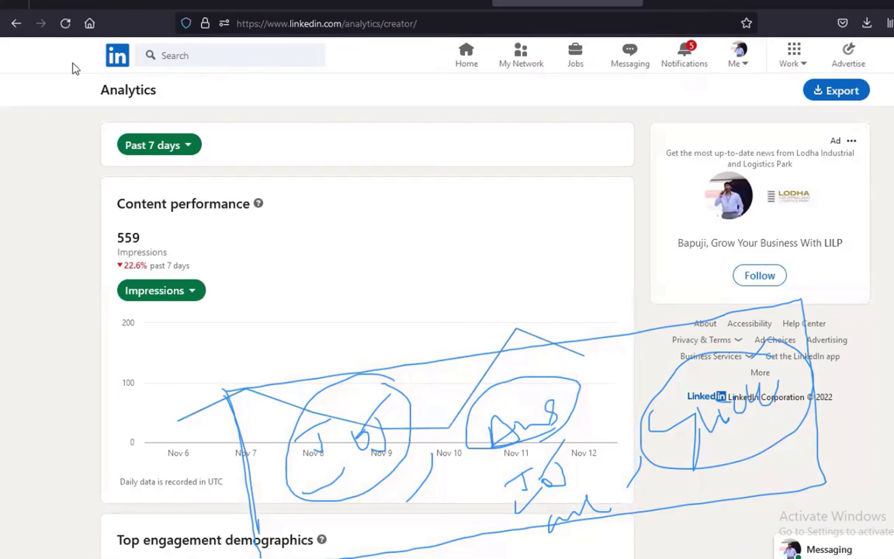
pyautogui.click(114, 55)
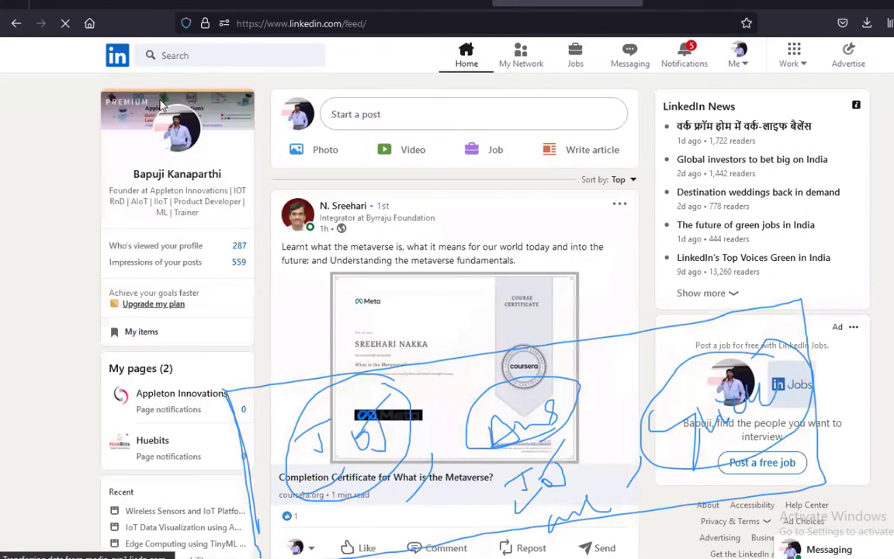
pyautogui.click(160, 105)
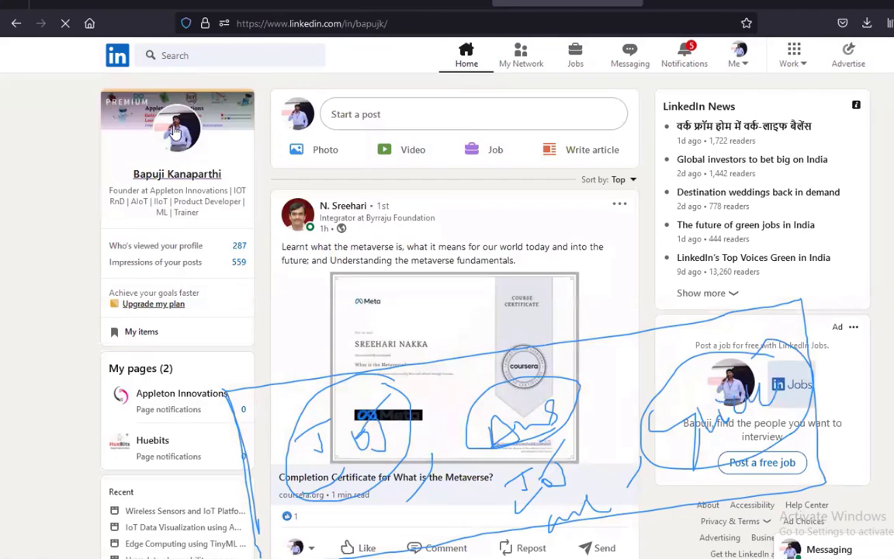